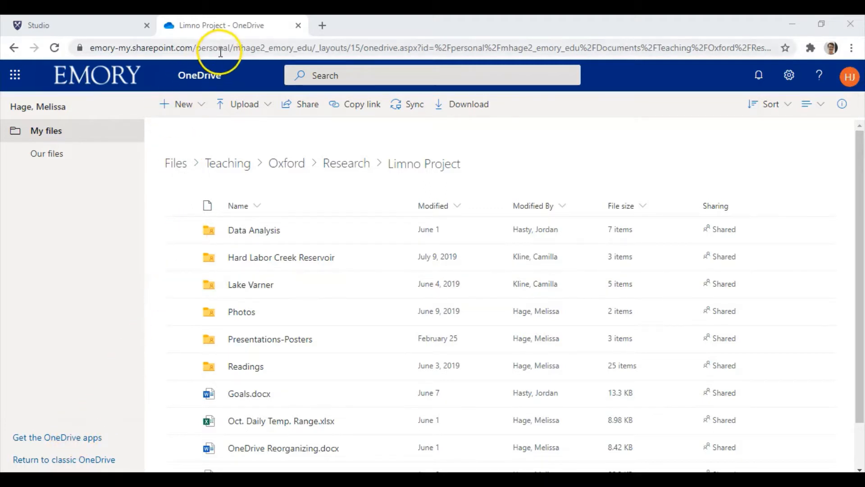
Download DailyAverageCompuation.xlsx from the Data Analysis folder of the Limno Project
click(255, 231)
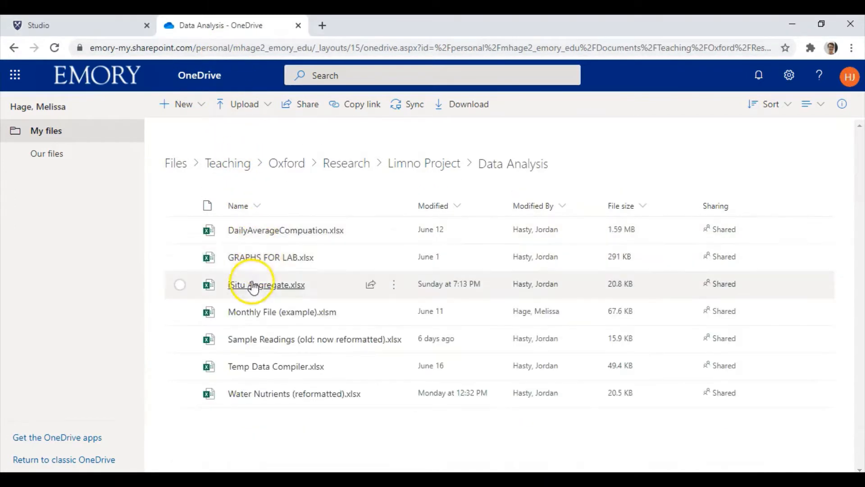
click(180, 230)
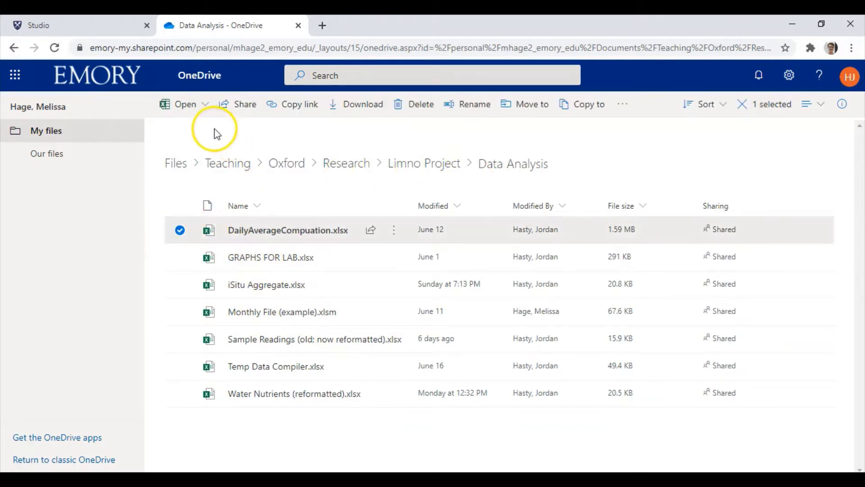
click(359, 114)
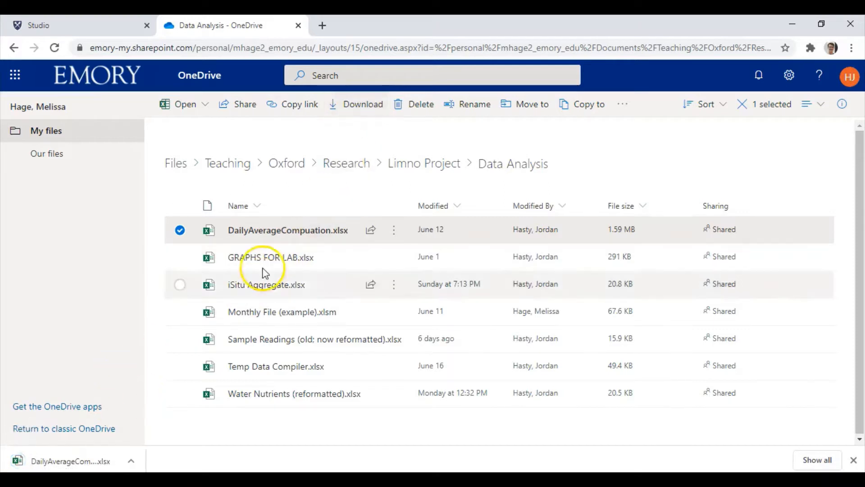
mouse_move(266, 235)
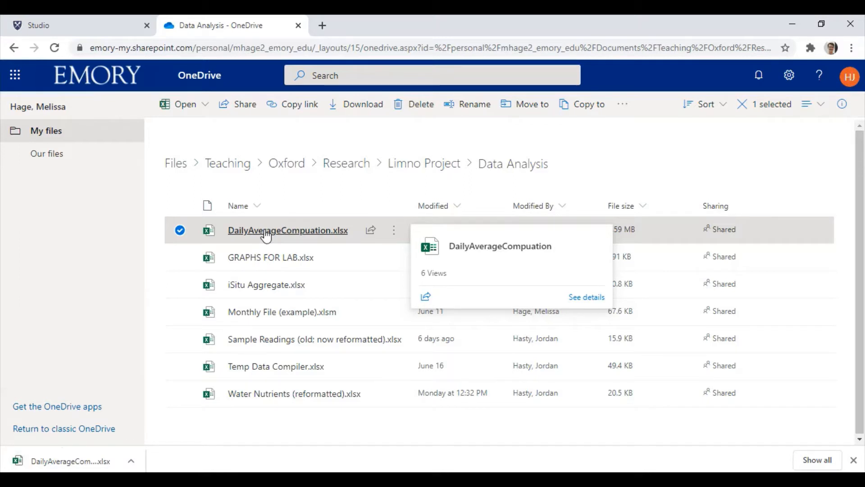
Download the Temp Sensors folder from 2020-05-17 Data, under Raw Temp and Nutrient Data in the Limno Project's Hard Labor Creek Reservoir folder
click(430, 165)
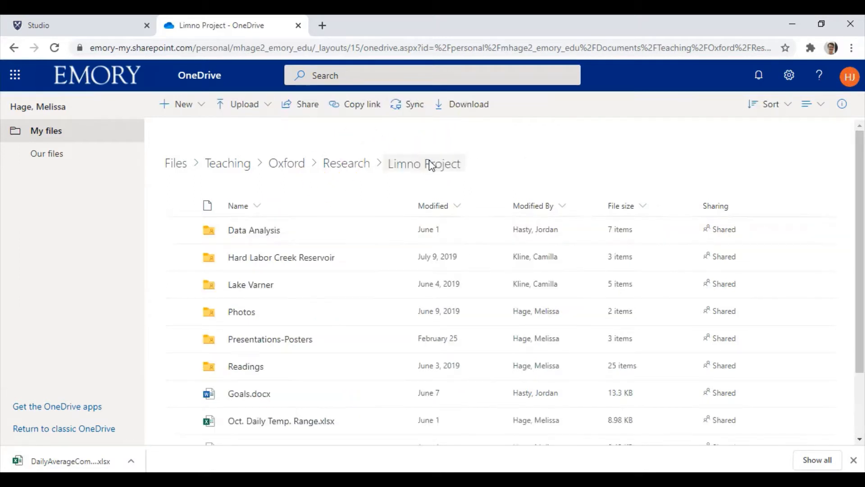
click(257, 261)
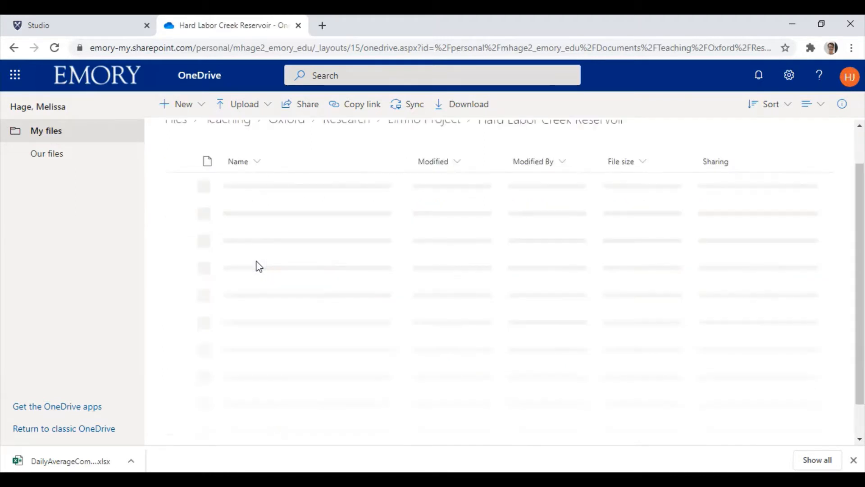
click(257, 262)
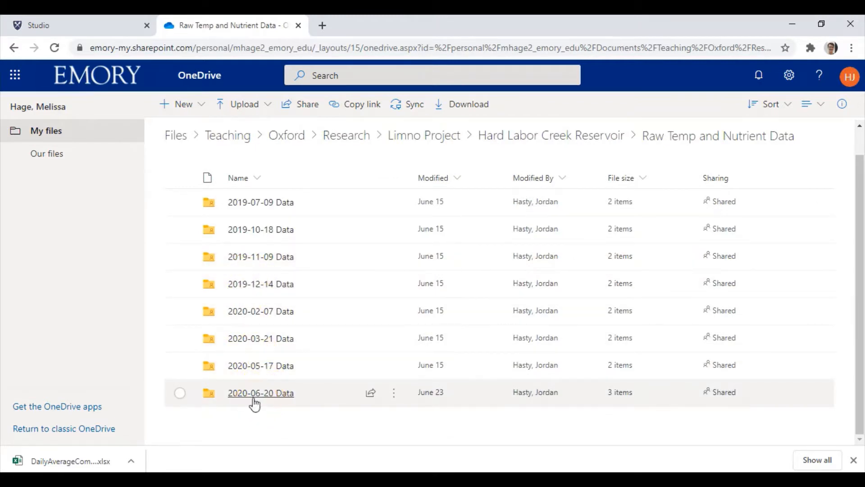
click(210, 377)
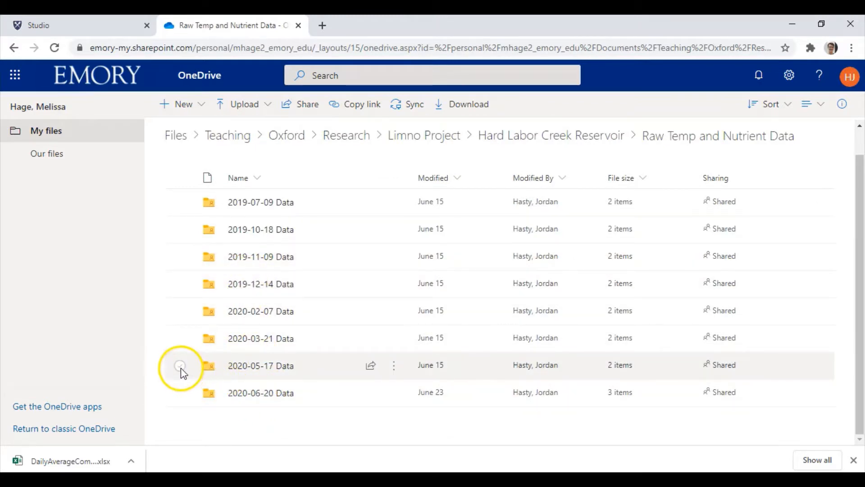
click(244, 367)
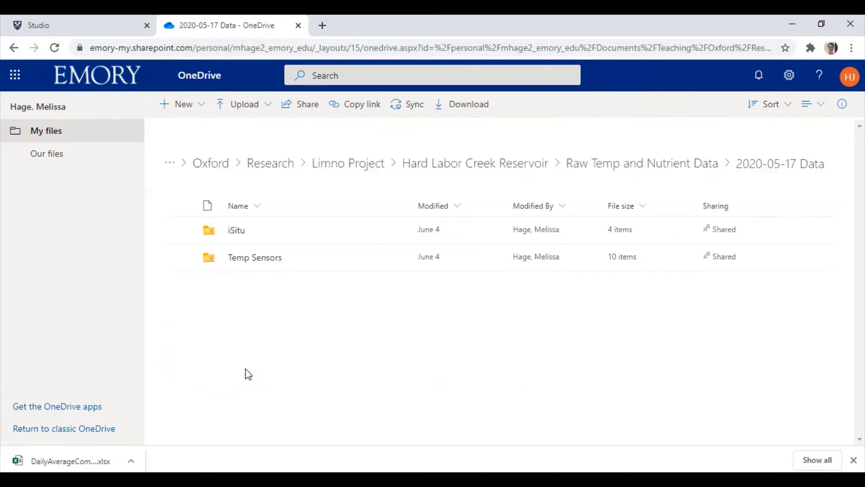
click(177, 266)
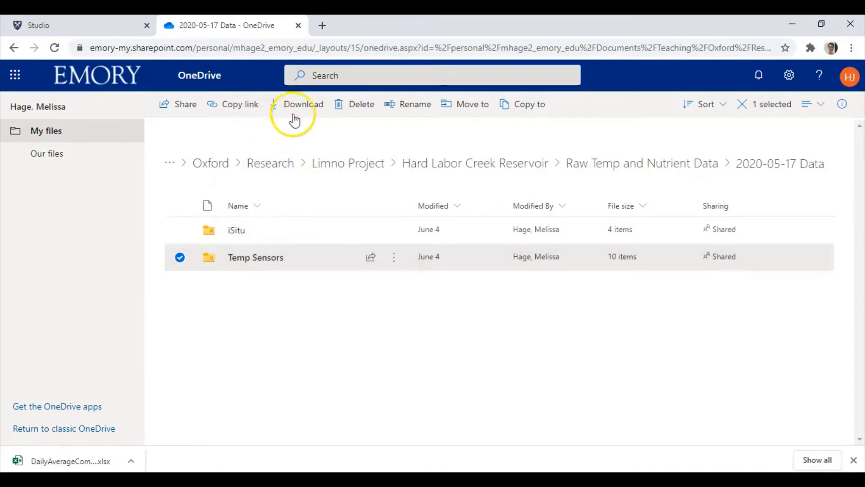
click(293, 108)
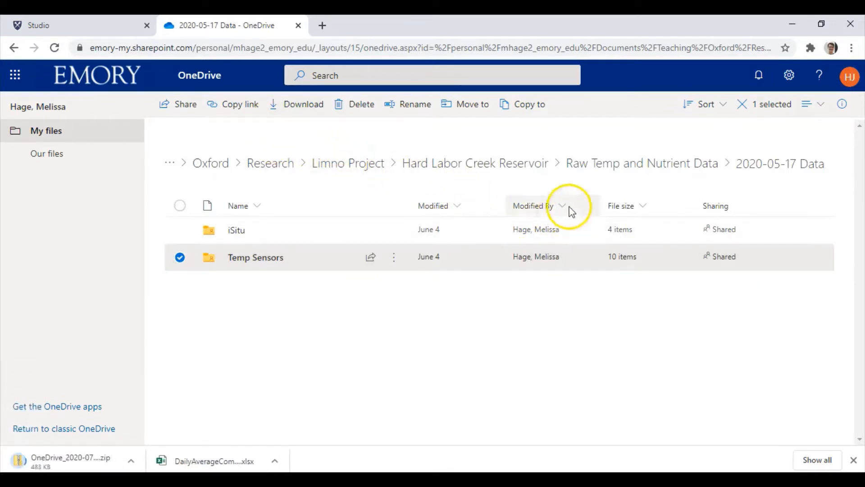
Download Daily Avg Temp HLCR2020.xlsx and Hourly Aggregate HLCR2020.xlsx together from Hard Labor Creek Reservoir's Aggregate Data folder
click(468, 165)
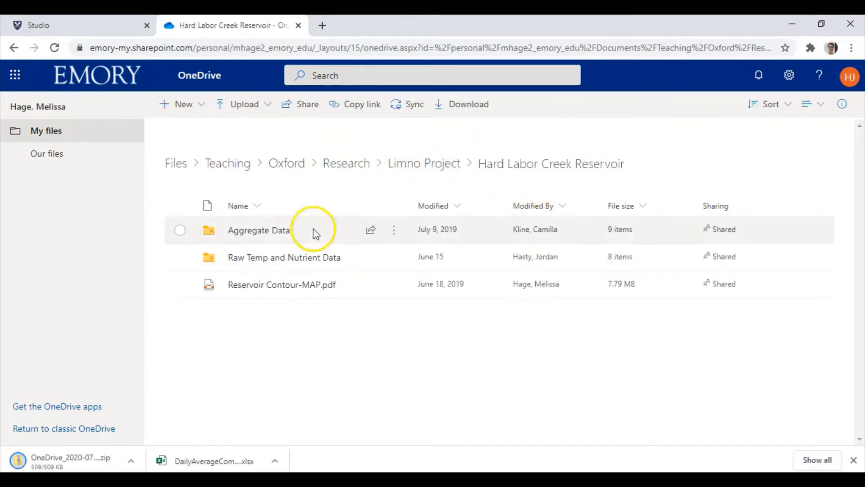
click(247, 235)
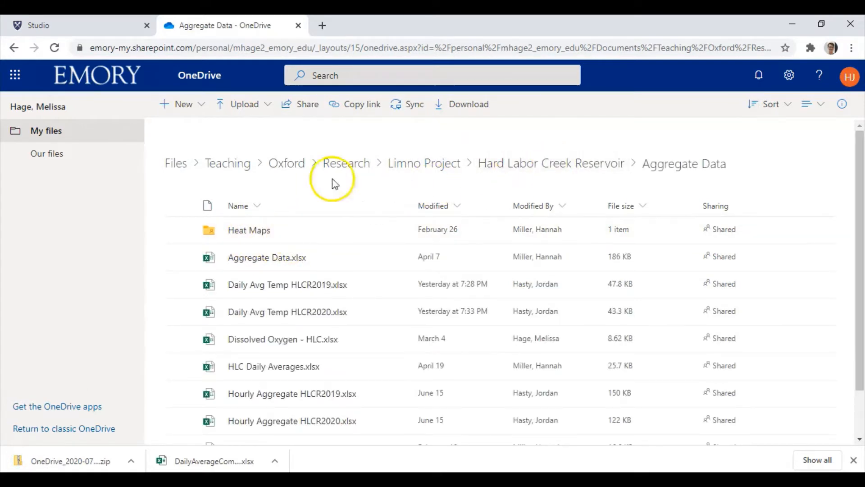
scroll(193, 308, down, 2)
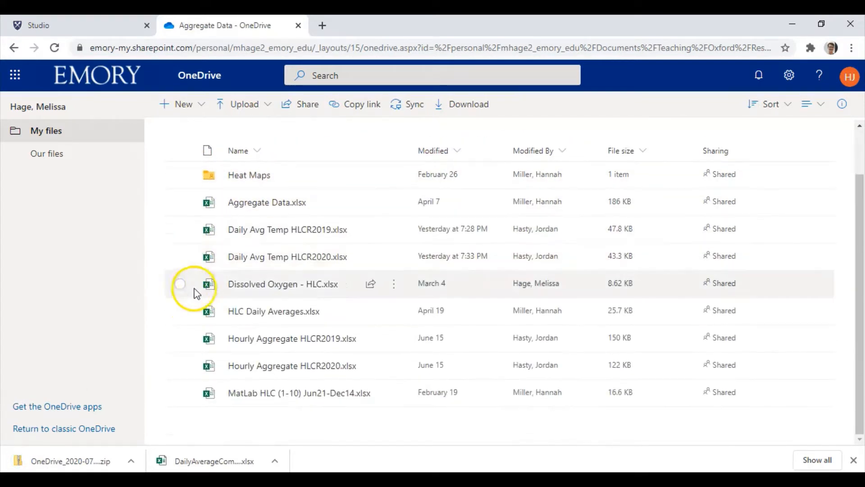
click(180, 257)
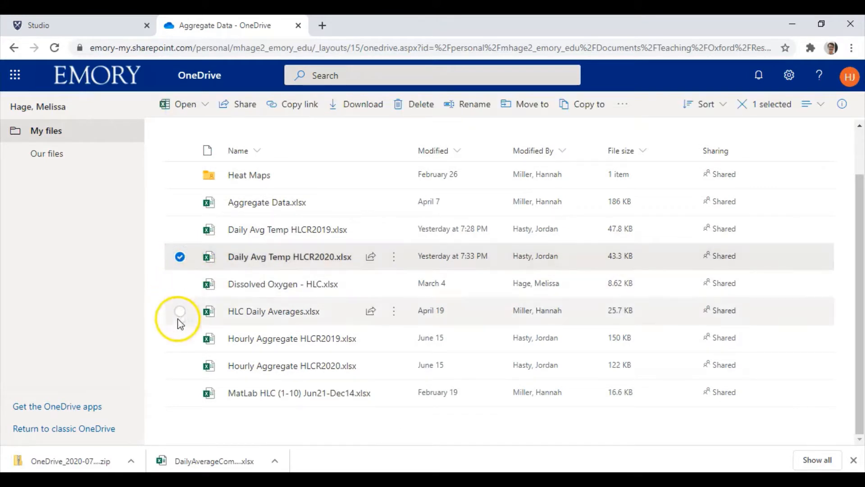
click(174, 367)
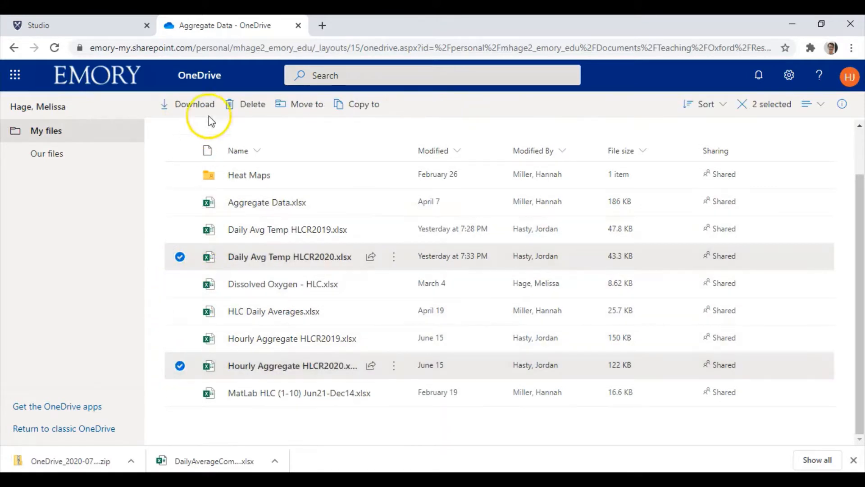
click(198, 105)
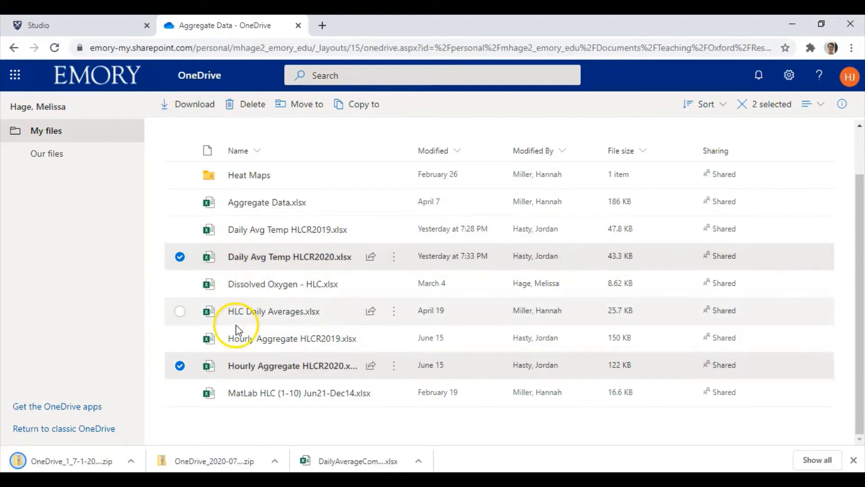
Switch to the desktop's New Temps folder and open the 4m HLCR 2020-05-17 workbook from OneDrive_2020-07-01, Temp Sensors
click(790, 24)
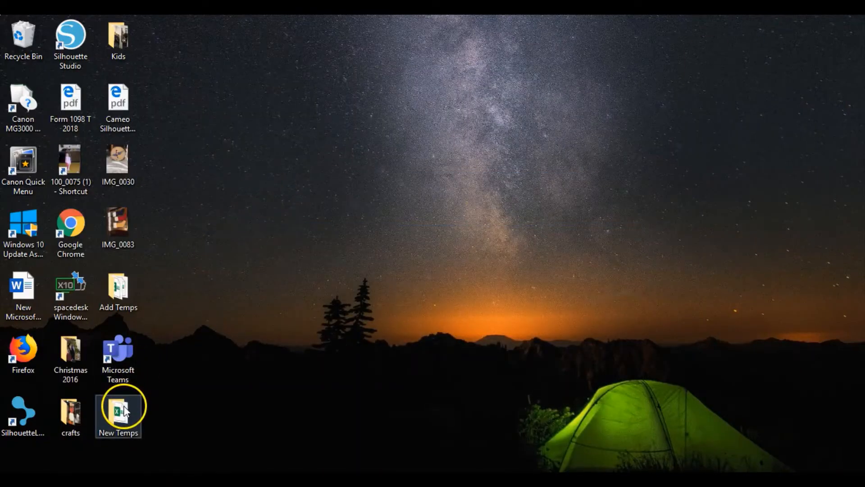
double_click(121, 411)
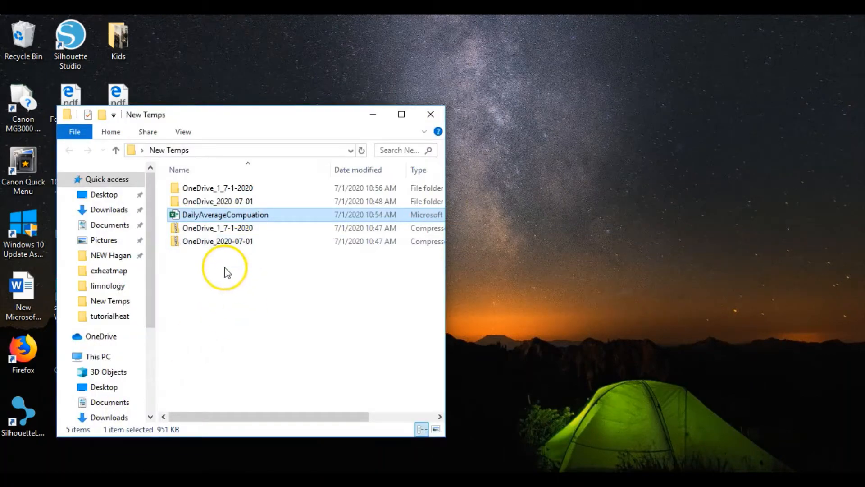
double_click(234, 201)
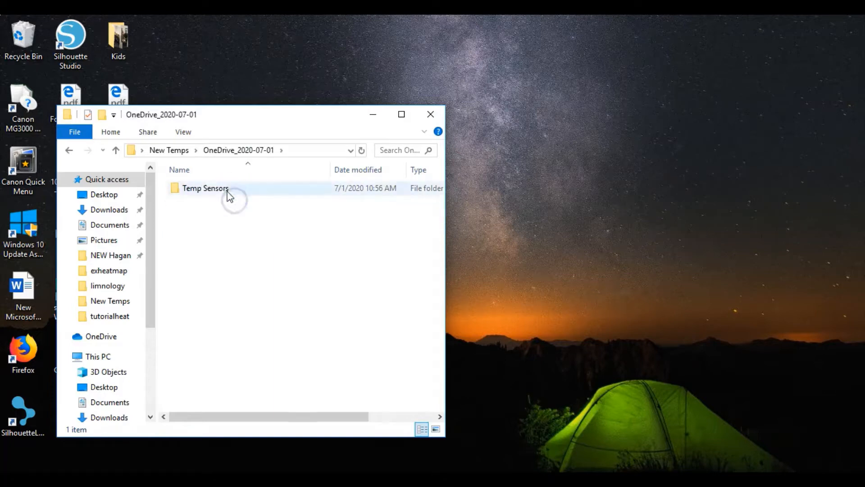
double_click(226, 189)
click(232, 189)
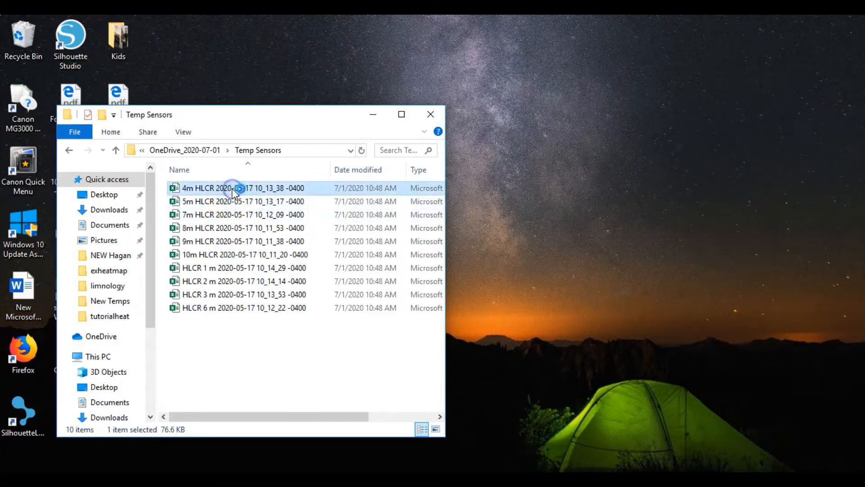
double_click(233, 190)
drag(213, 346, 253, 186)
right_click(253, 258)
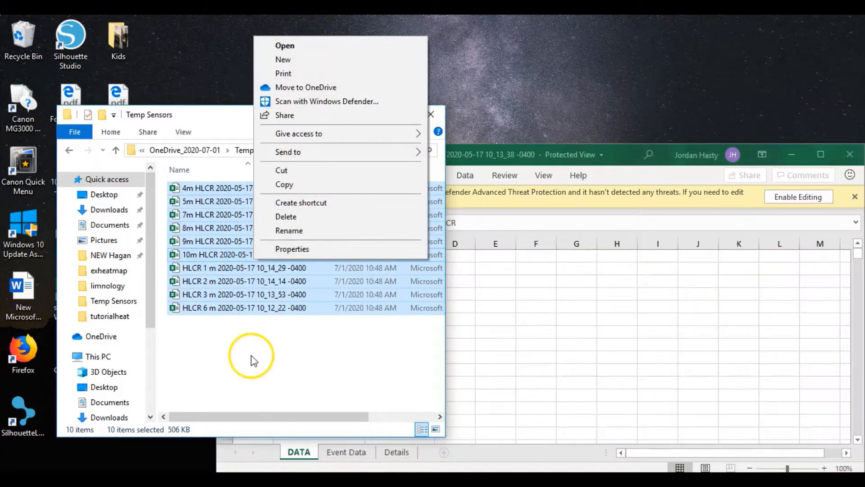
click(251, 357)
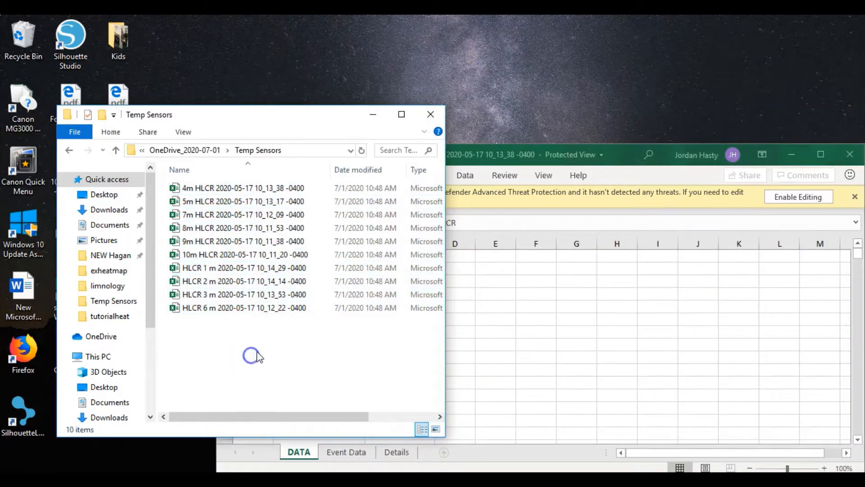
Put the folder window away, maximize the 4m HLCR workbook and enable editing in it
click(383, 116)
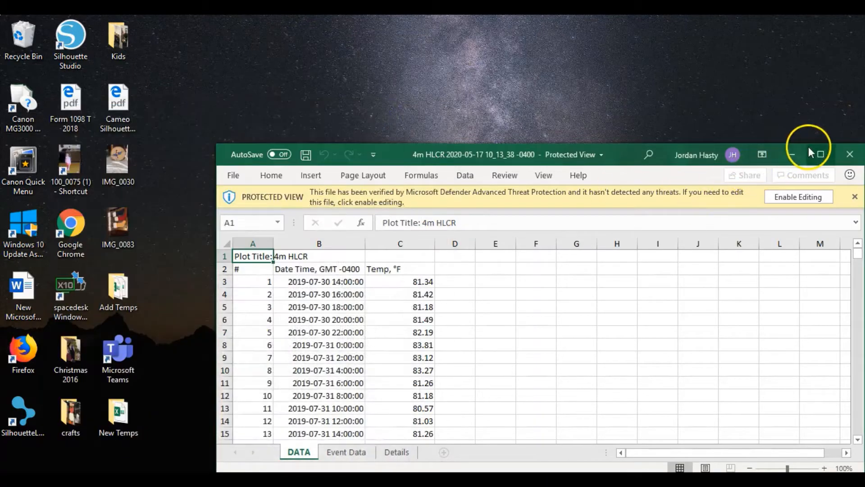
click(814, 151)
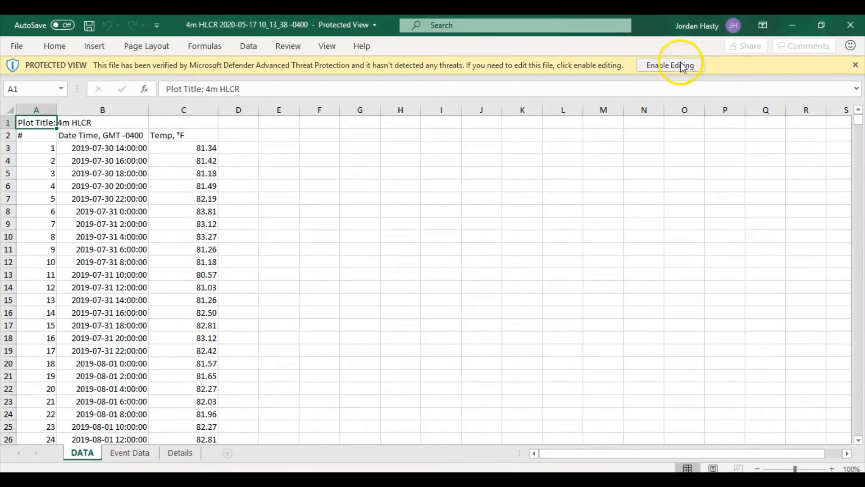
click(681, 64)
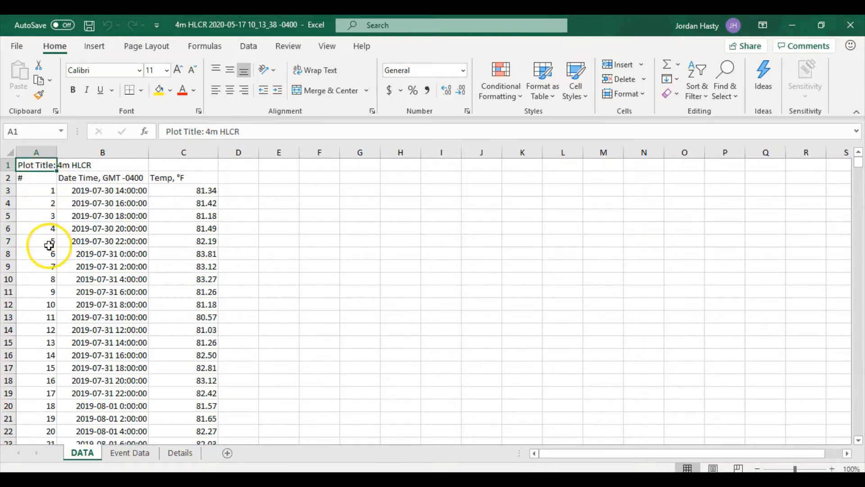
Examine the Date Time and Temp columns on the DATA sheet, checking the interval between the first readings
click(94, 181)
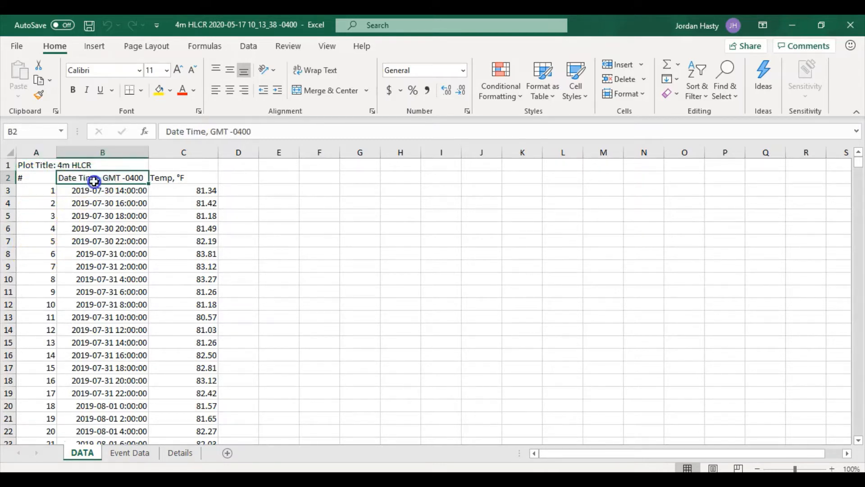
click(164, 179)
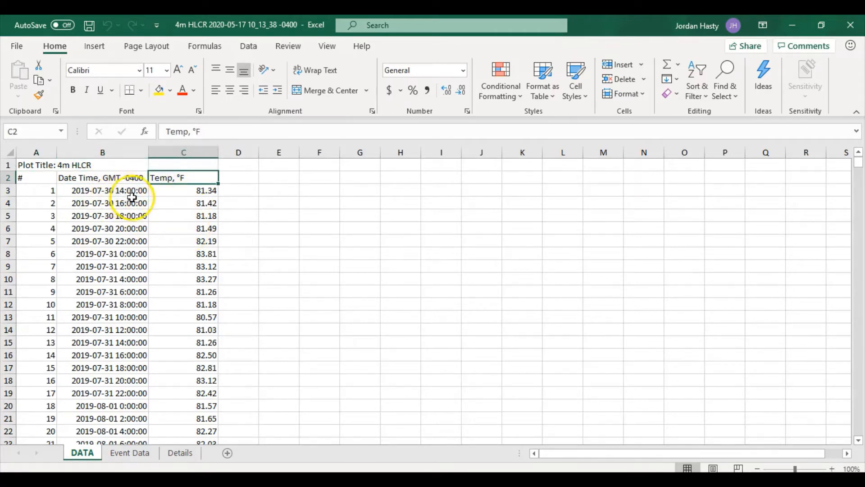
click(173, 193)
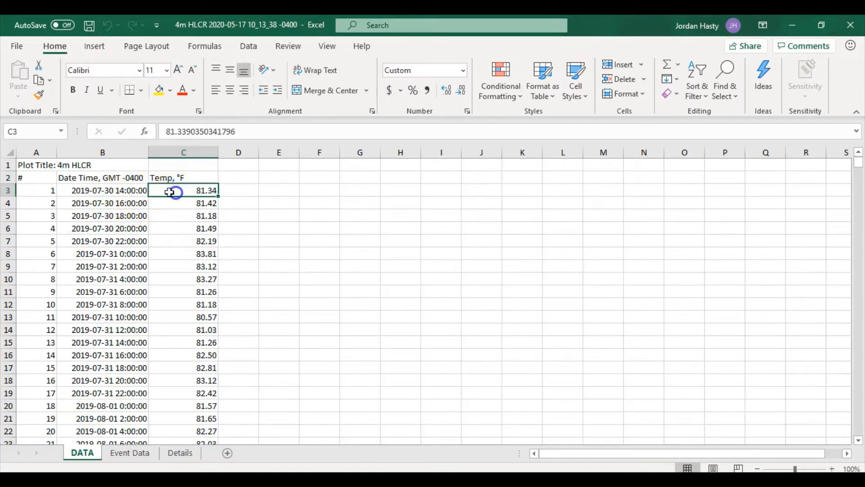
click(122, 192)
click(130, 202)
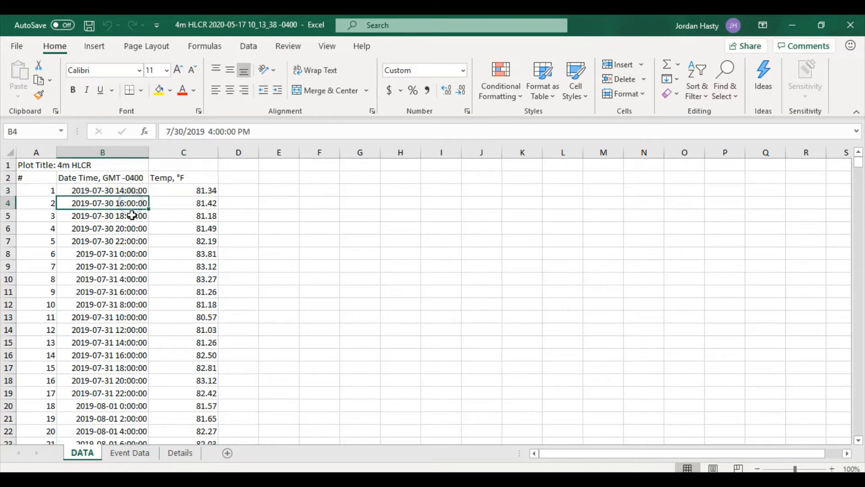
click(131, 216)
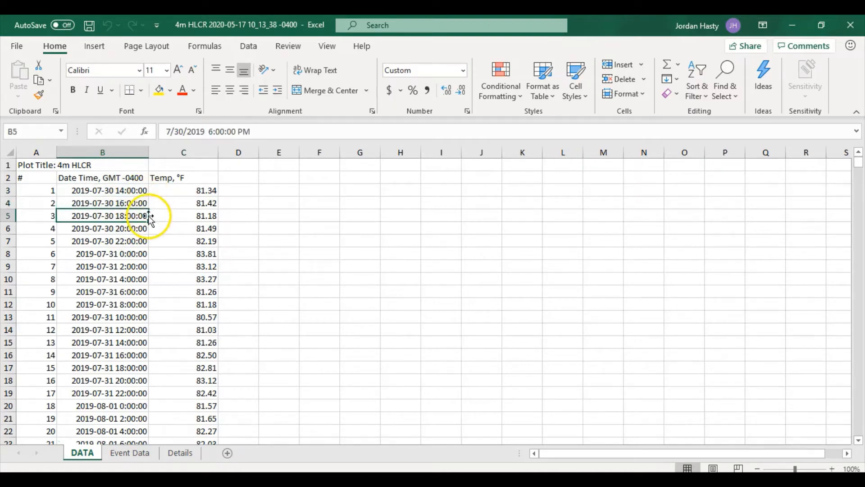
click(130, 191)
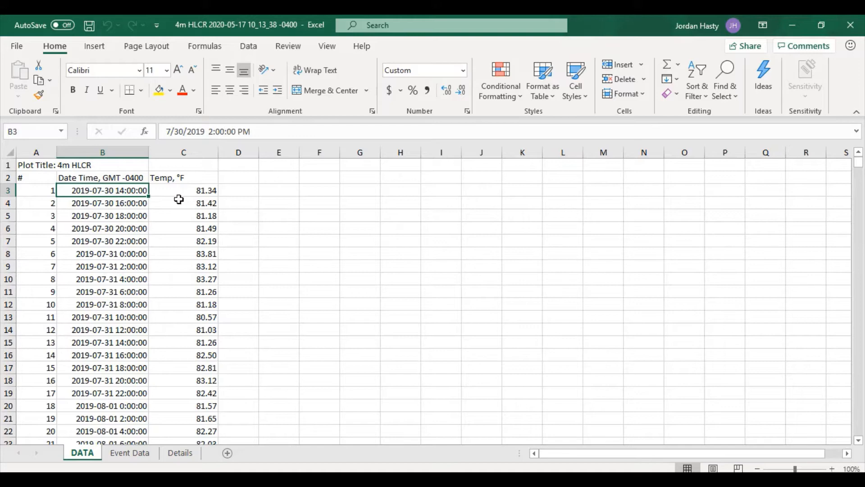
Check the last reading in the DATA sheet's Date Time column, and view the Event Data and Details sheets
key(ctrl+Down)
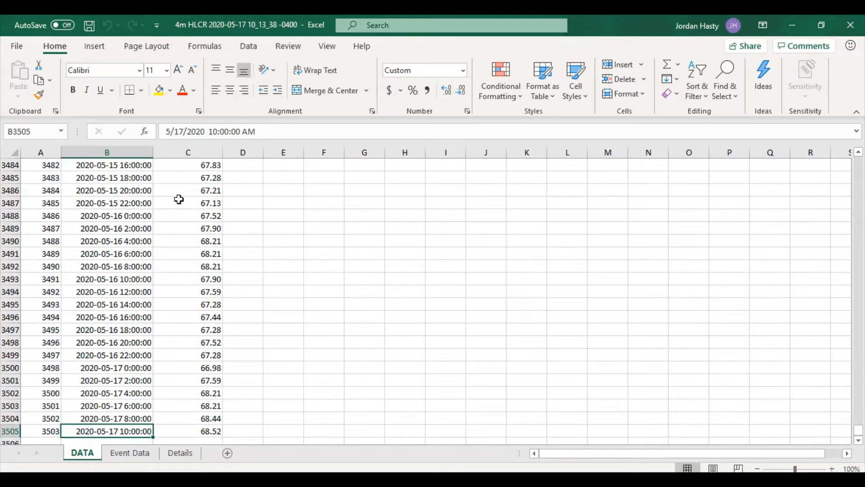
scroll(122, 415, down, 1)
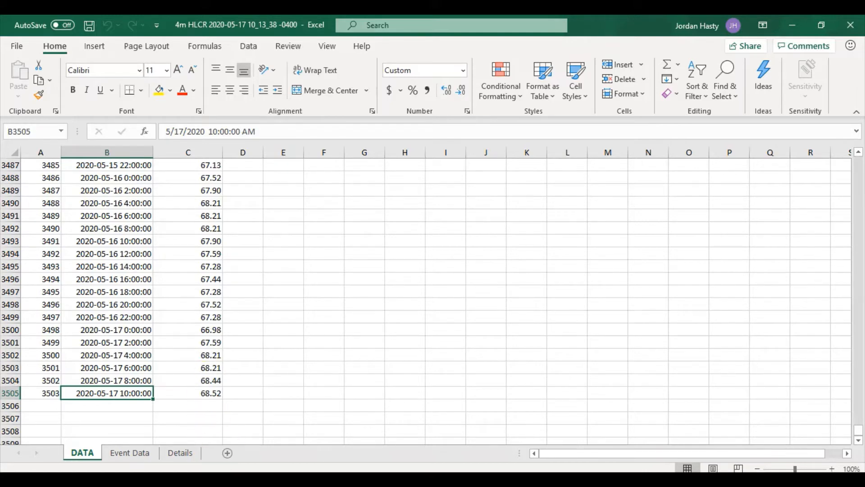
click(130, 452)
click(179, 460)
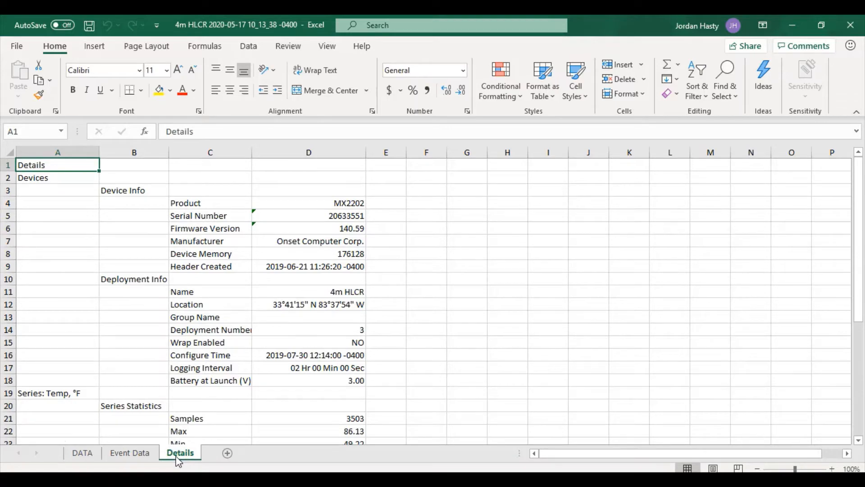
Minimize the 4m workbook and open both Daily Avg Temp HLCR2020 and Hourly Aggregate HLCR2020 from the New Temps subfolder OneDrive_1_7-1-2020
click(82, 453)
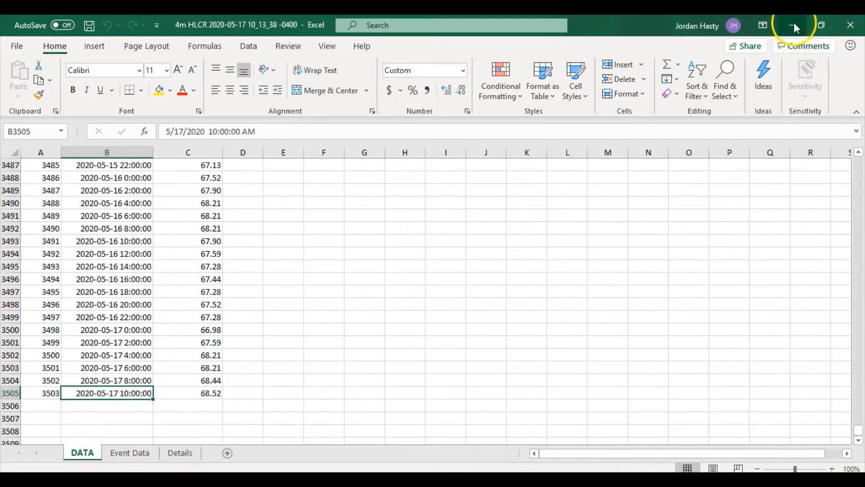
click(796, 28)
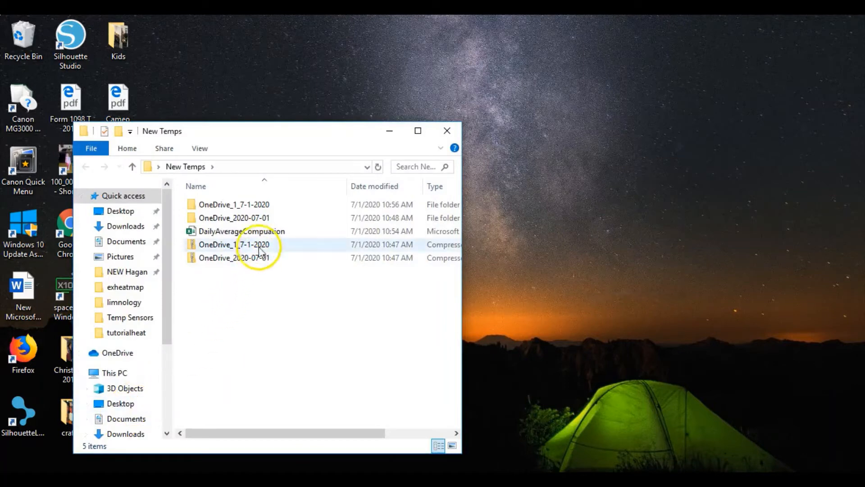
double_click(255, 217)
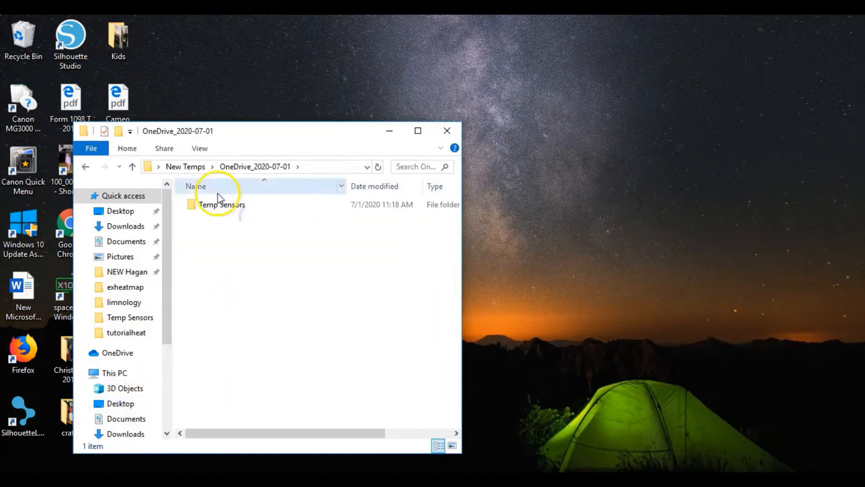
click(132, 166)
click(224, 207)
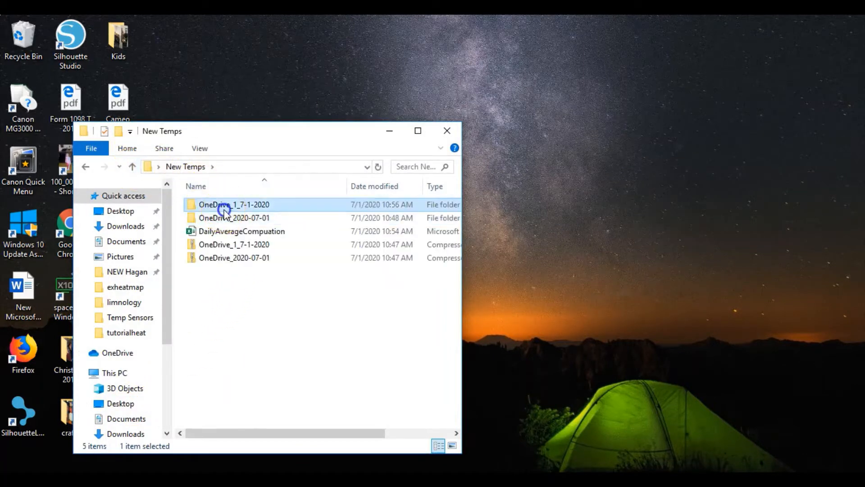
double_click(224, 209)
drag(239, 228, 254, 182)
right_click(261, 211)
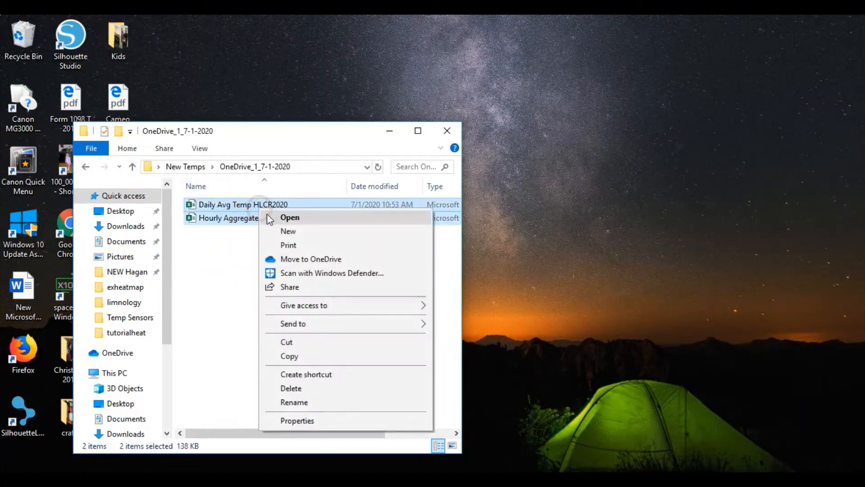
click(271, 218)
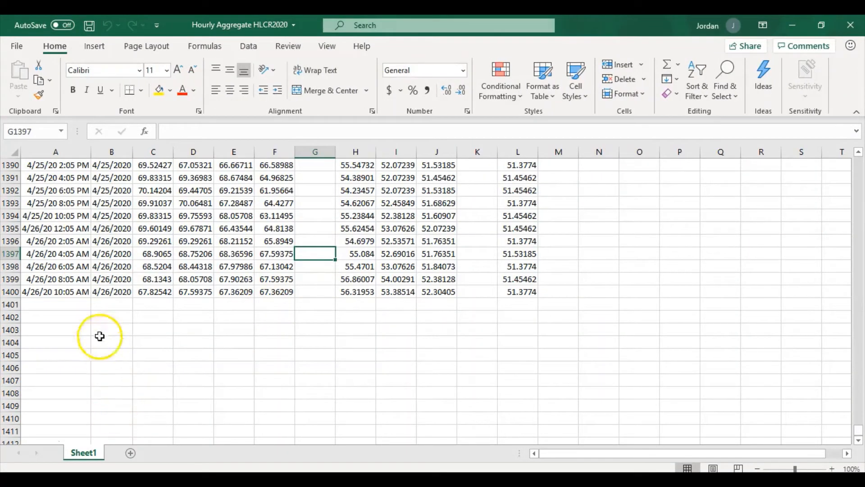
Examine the final and first rows of the DateTime column in Hourly Aggregate HLCR2020, and minimize that workbook
click(48, 226)
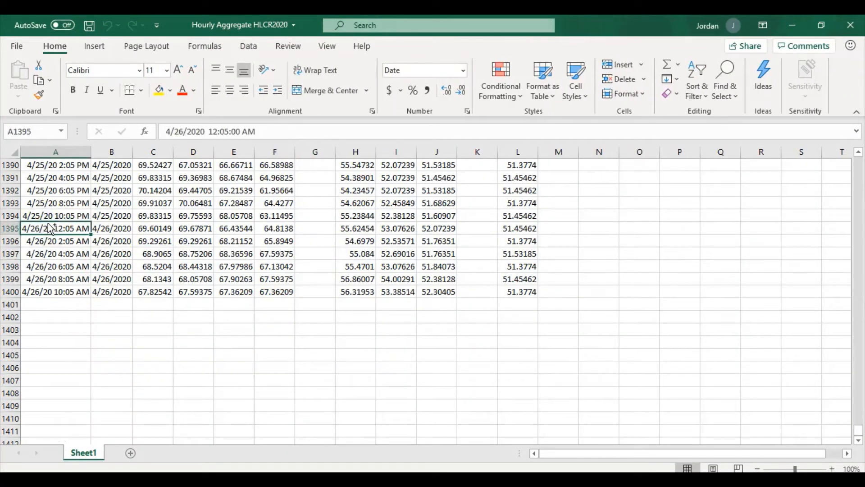
key(ctrl+Home)
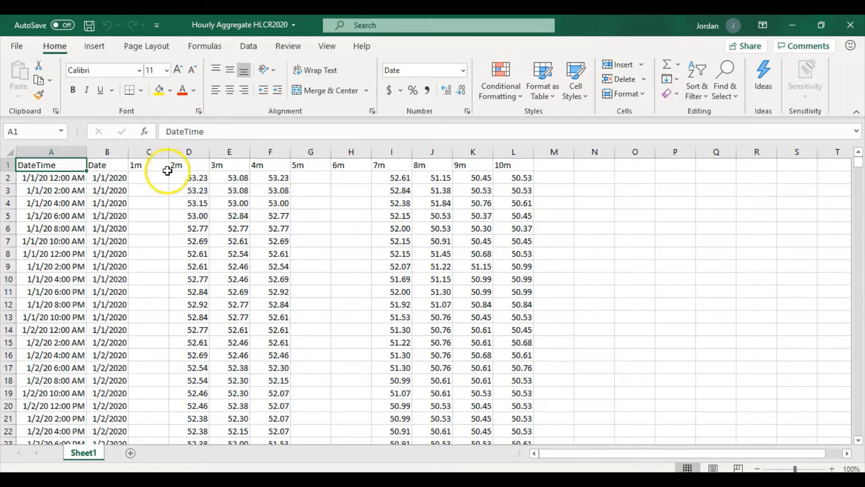
click(62, 178)
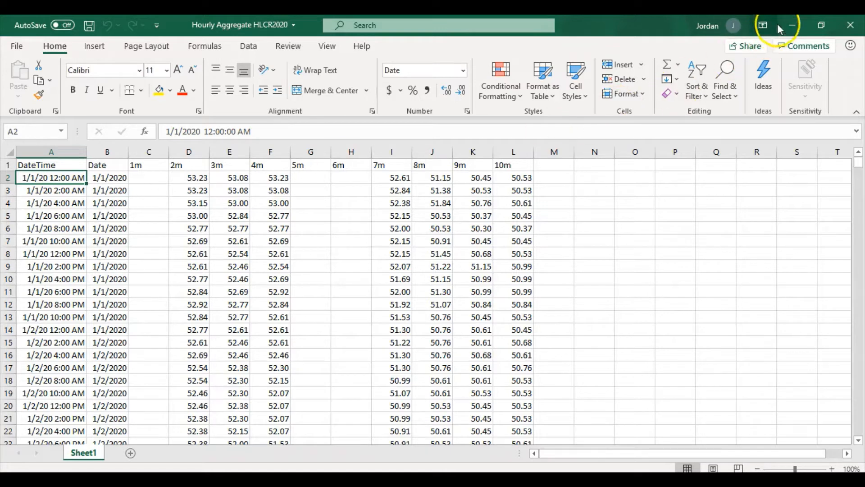
click(791, 25)
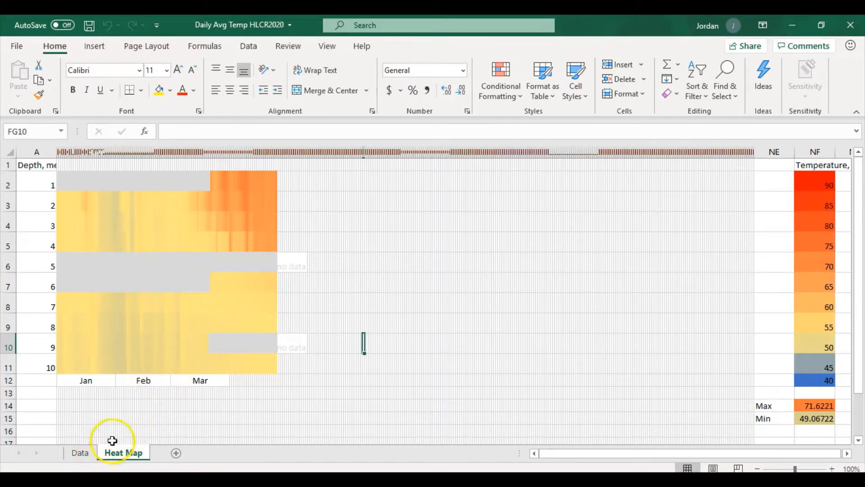
Review the Data sheet of Daily Avg Temp HLCR2020, checking the last and first dates of its daily depth averages
click(81, 452)
click(52, 265)
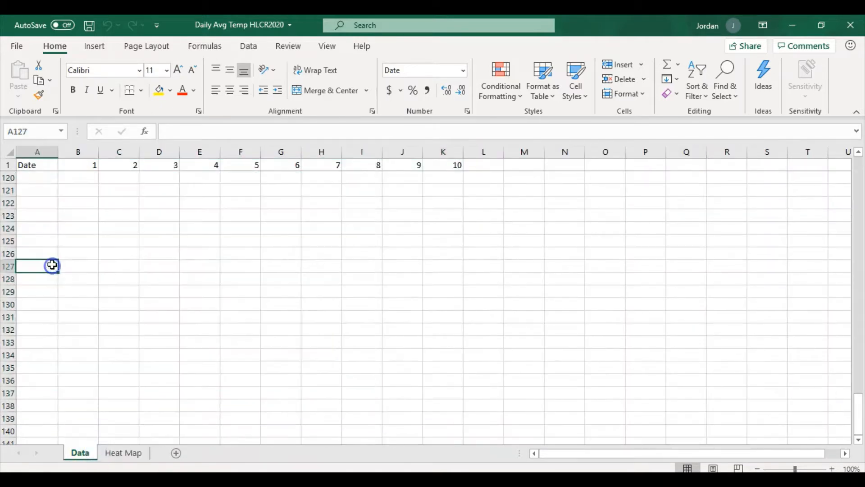
key(ctrl+Up)
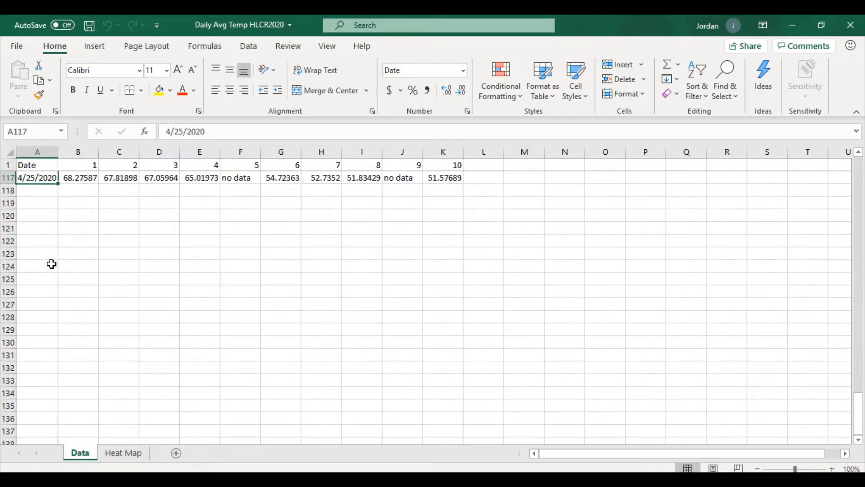
key(ctrl+Up)
scroll(55, 256, up, 20)
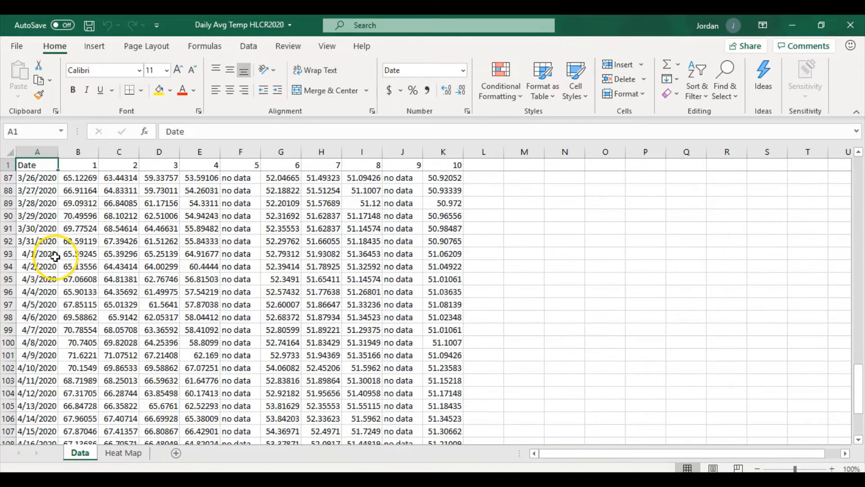
scroll(56, 256, up, 18)
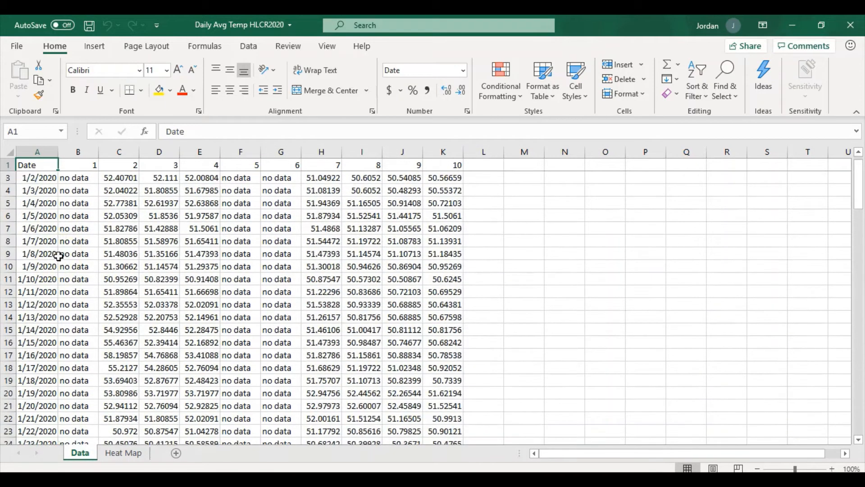
click(21, 176)
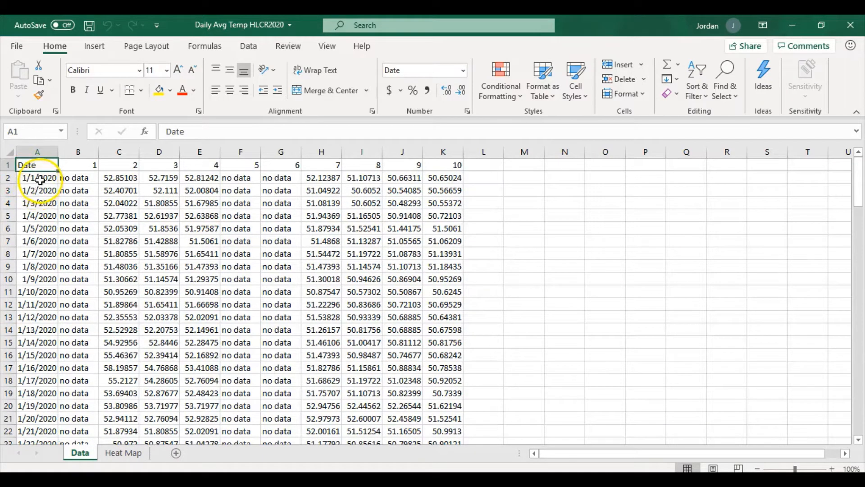
click(40, 180)
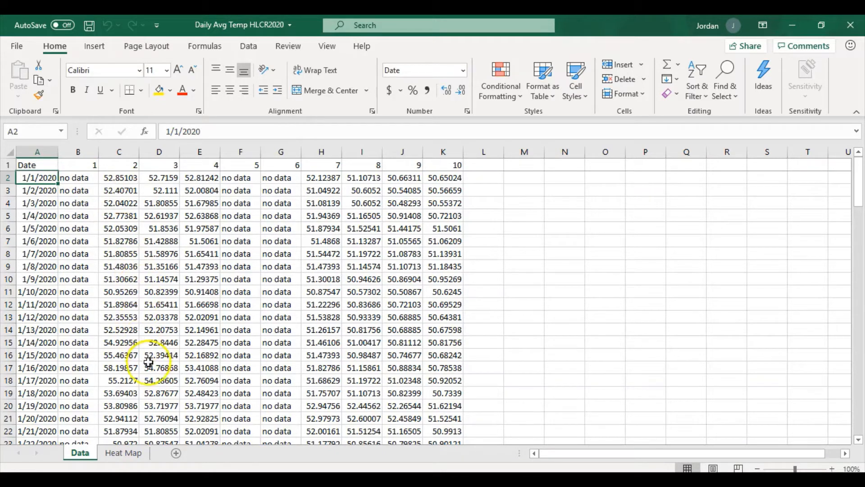
Inspect a 5 m depth cell on the Heat Map sheet, and close the Daily Avg Temp HLCR2020 workbook
click(135, 454)
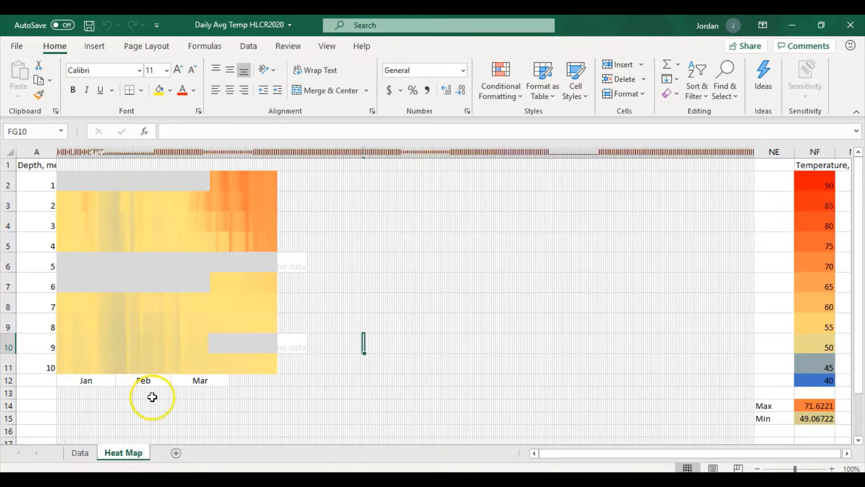
click(160, 261)
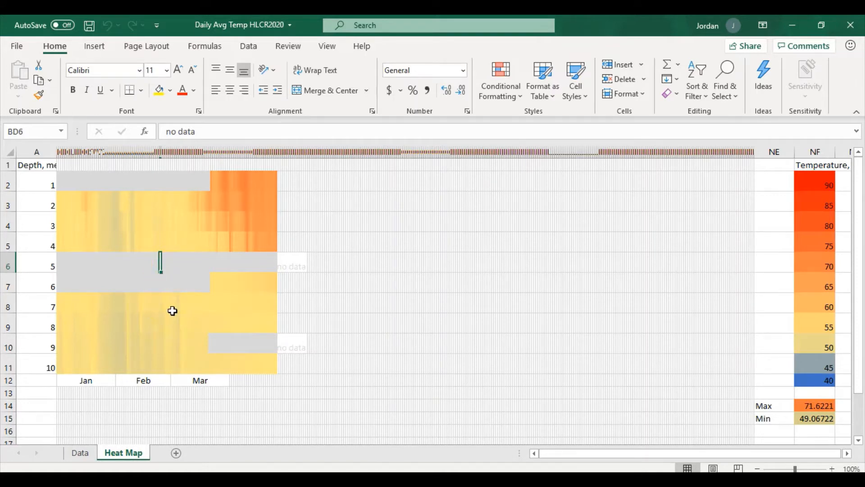
click(851, 24)
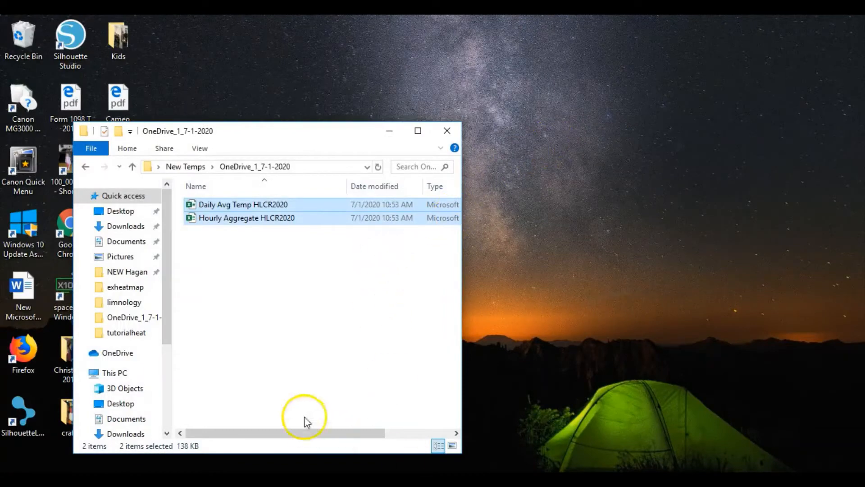
Open the DailyAverageCompuation workbook from New Temps and examine the Hourly sheet's DateTime column and formula key, including the depth 2 formula
click(183, 168)
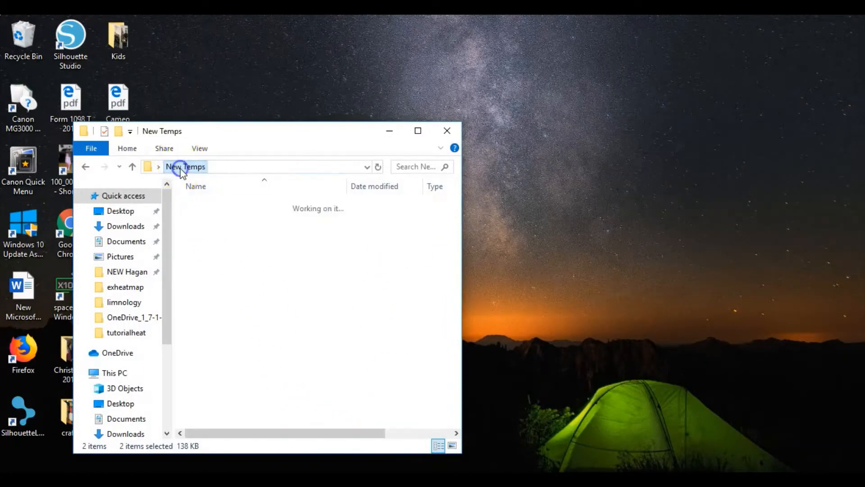
double_click(231, 232)
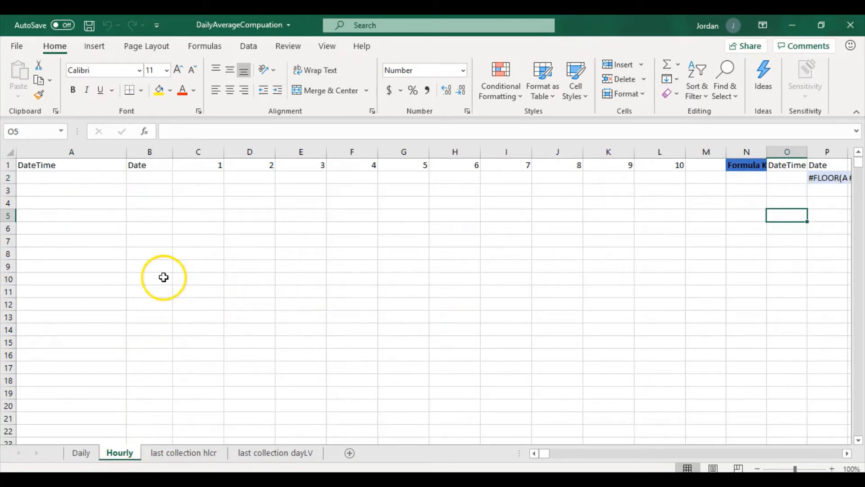
drag(77, 189, 83, 214)
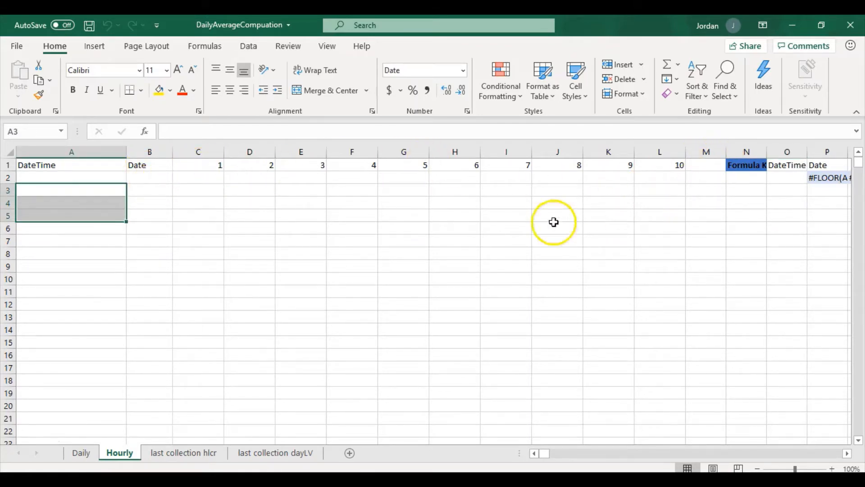
click(848, 453)
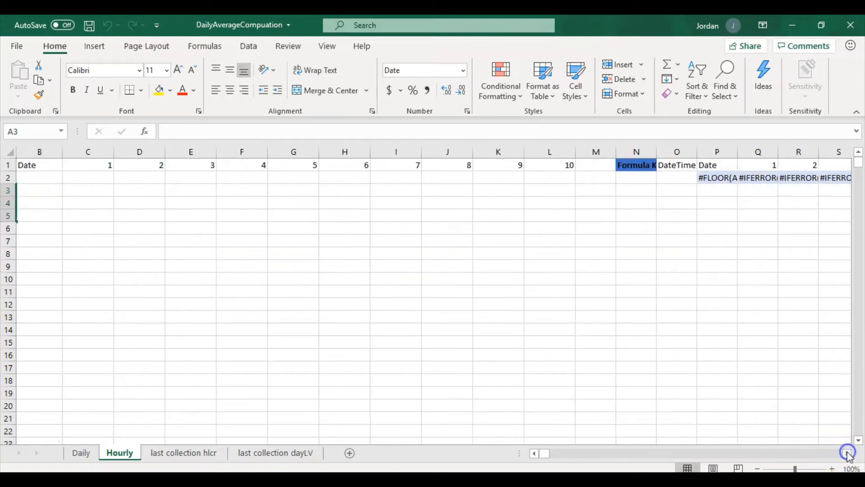
drag(848, 453, 847, 453)
click(393, 177)
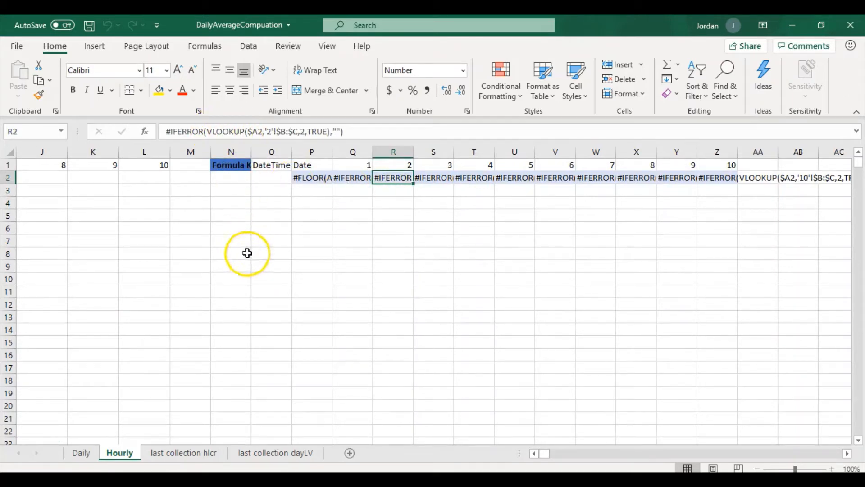
Check the last DateTime reading on the last collection hlcr sheet
click(184, 455)
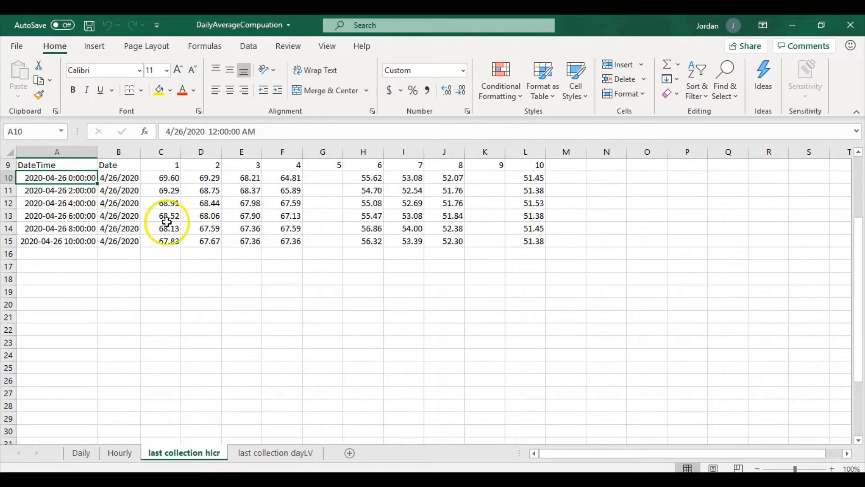
click(77, 242)
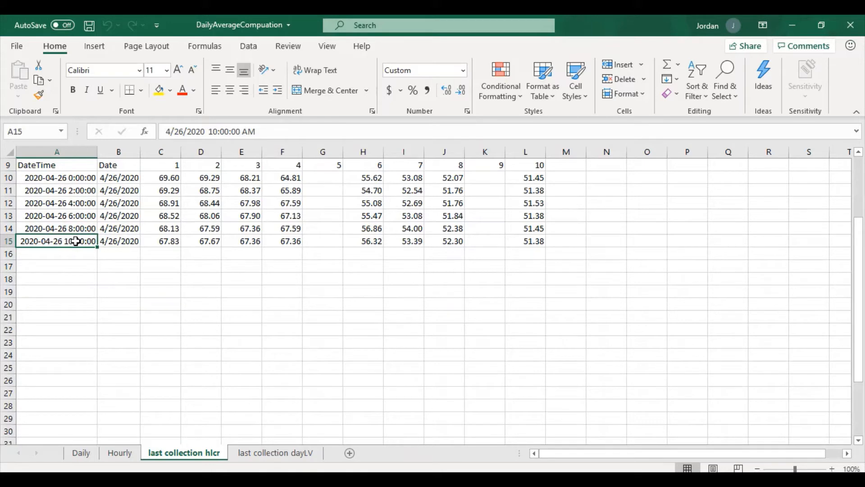
click(77, 243)
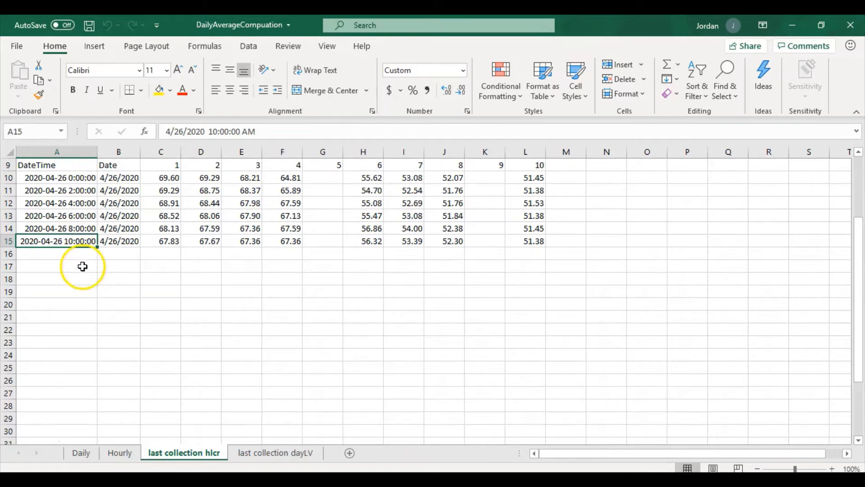
click(145, 454)
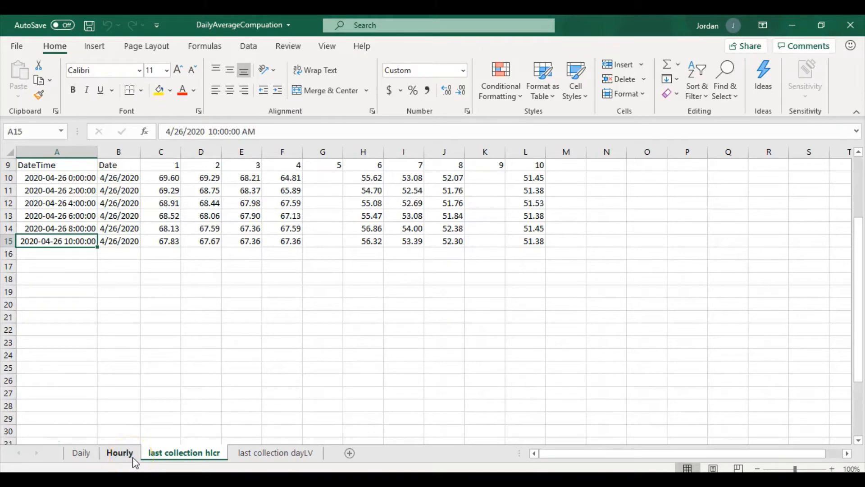
Switch to the Temp Sensors folder and bring up the 4m HLCR 2020-05-17 workbook from it
click(411, 470)
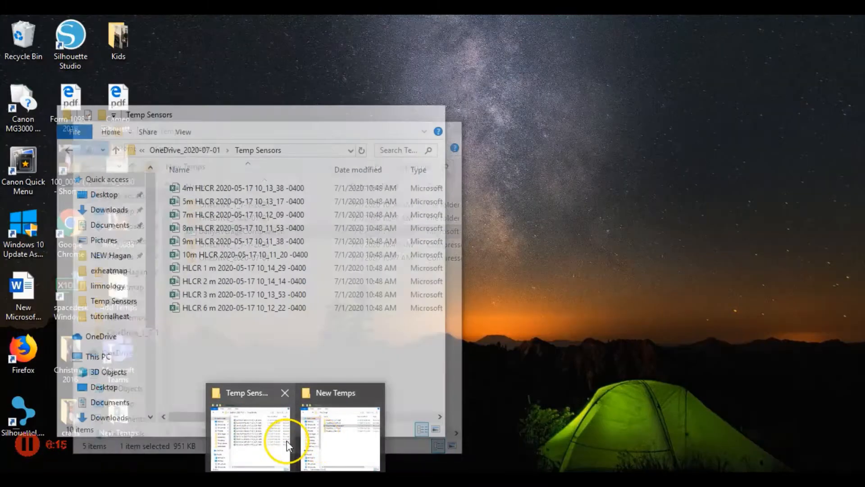
click(272, 446)
drag(238, 335, 283, 171)
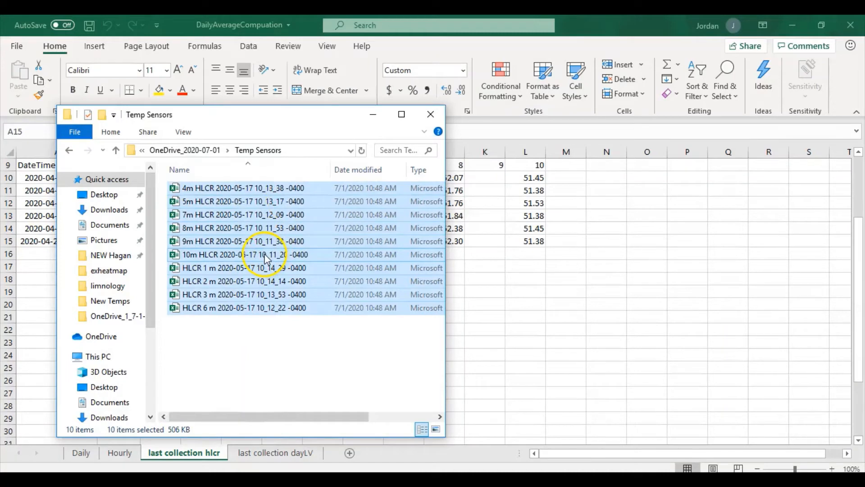
right_click(266, 257)
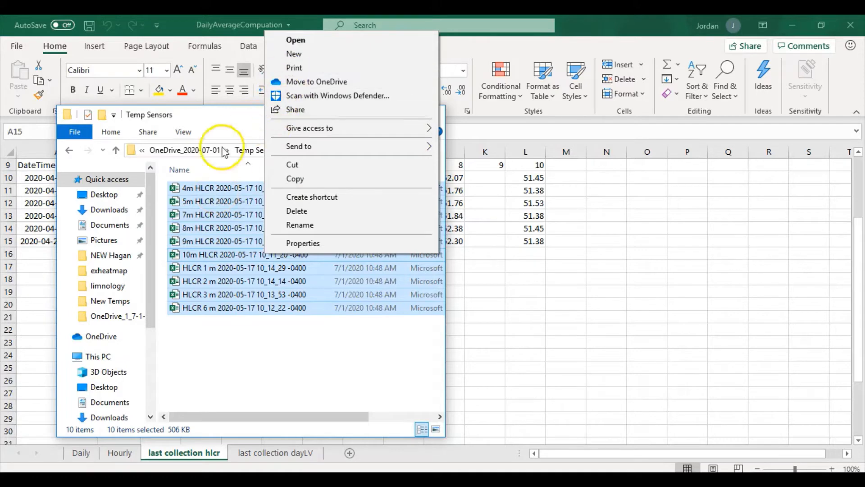
click(215, 191)
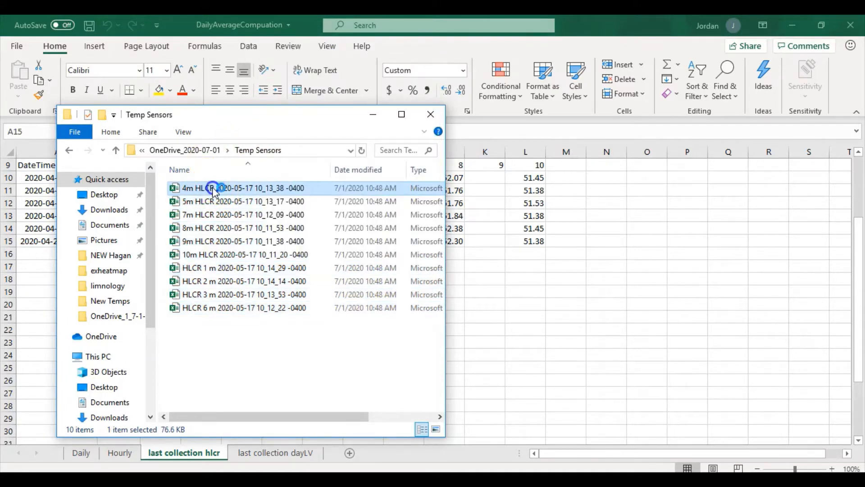
key(alt+Tab)
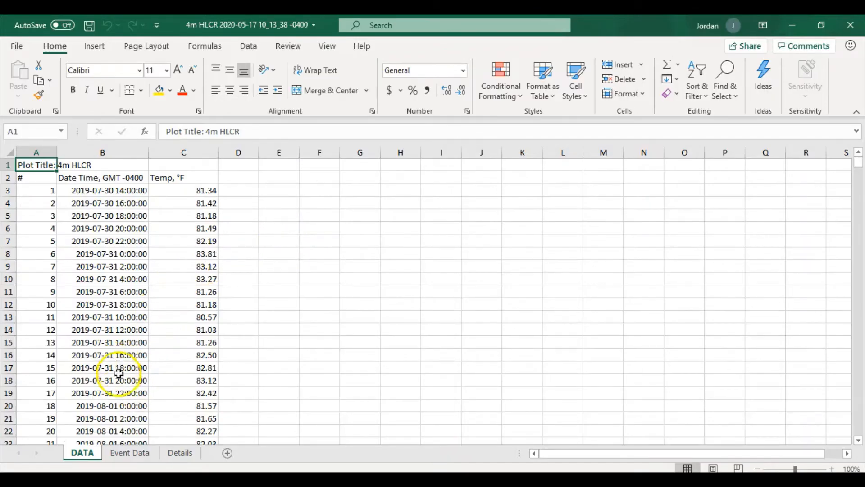
Rename the 4m HLCR workbook's DATA sheet as 4
double_click(92, 453)
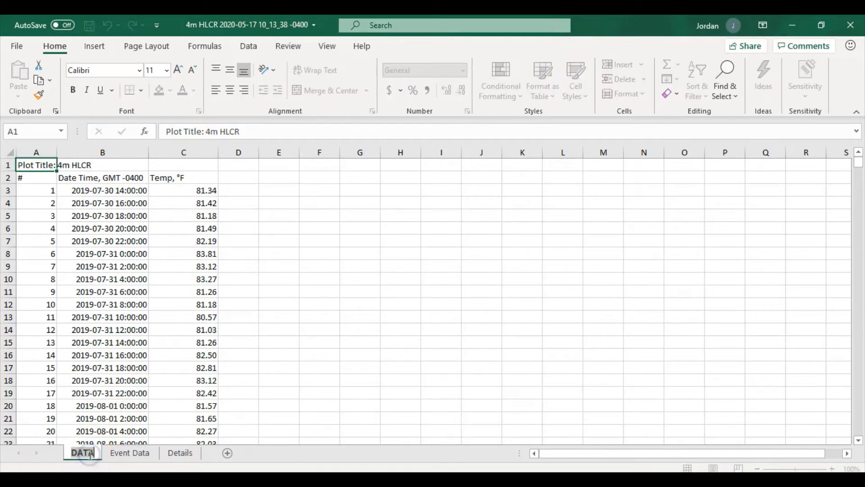
text(4)
key(Return)
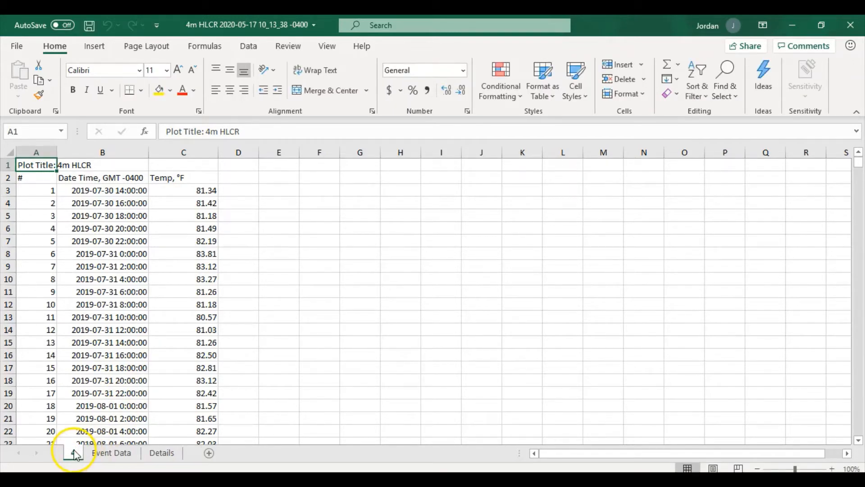
Move sheet 4 from the 4m HLCR workbook into DailyAverageCompuation.xlsx, placing it before the last collection hlcr sheet
right_click(73, 452)
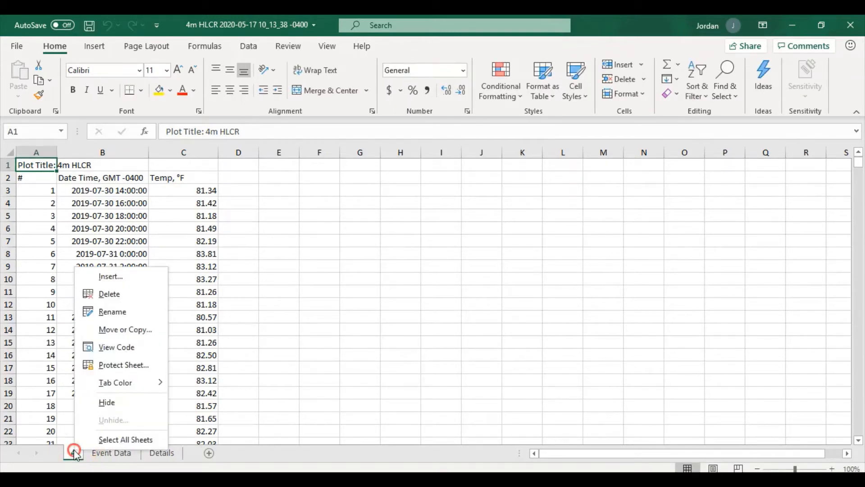
click(106, 329)
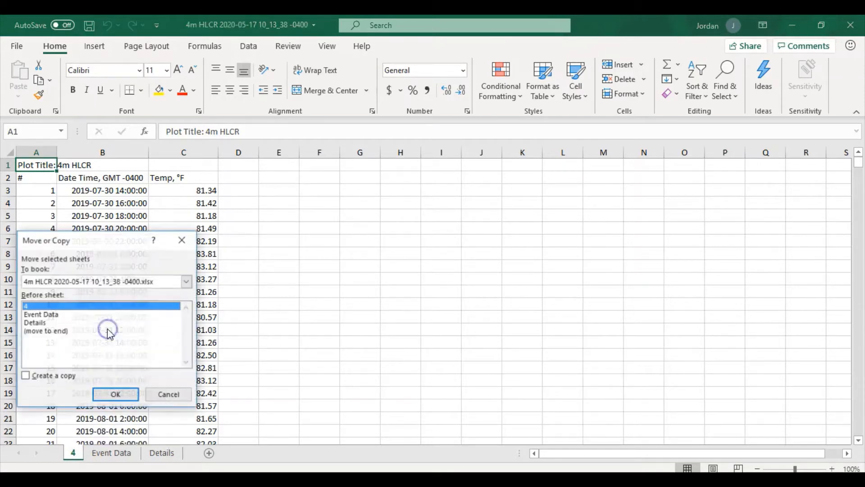
click(50, 281)
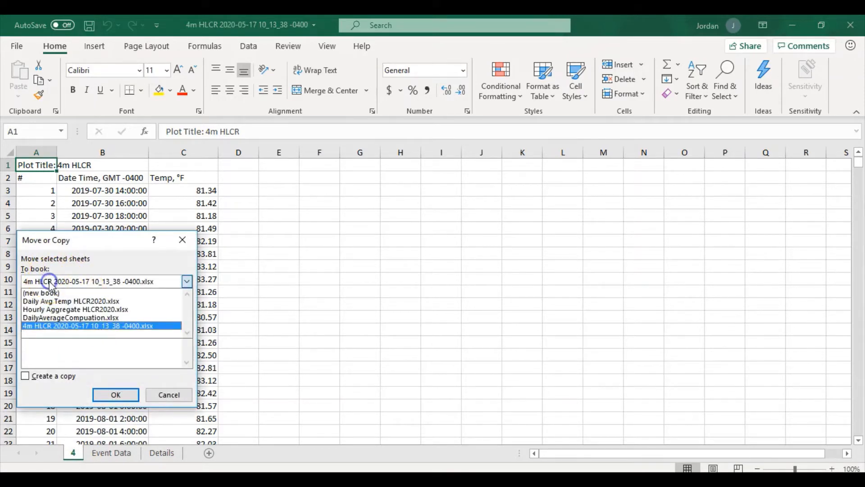
click(65, 318)
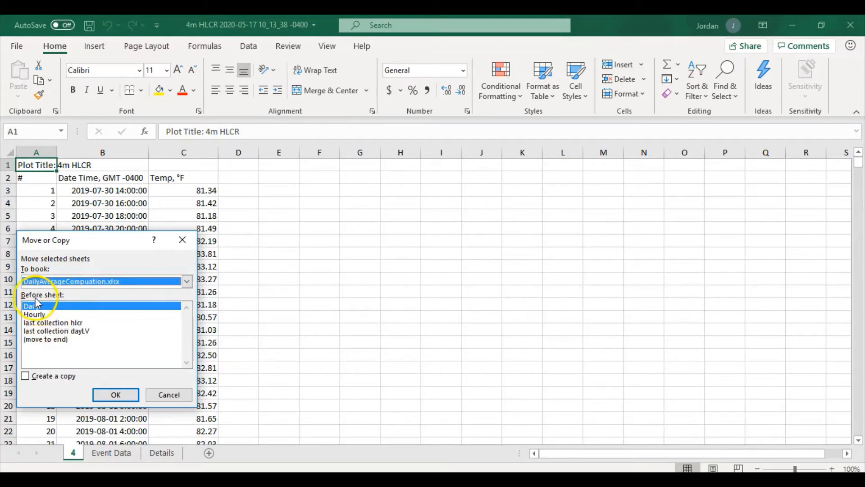
click(47, 323)
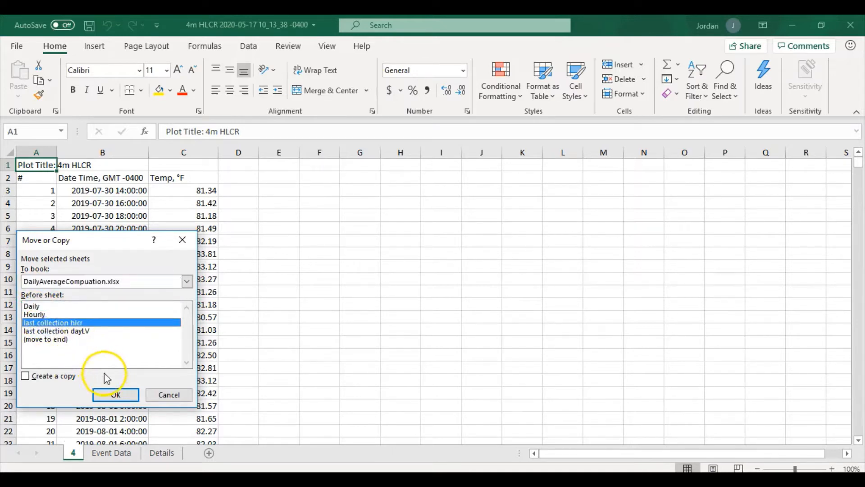
click(111, 393)
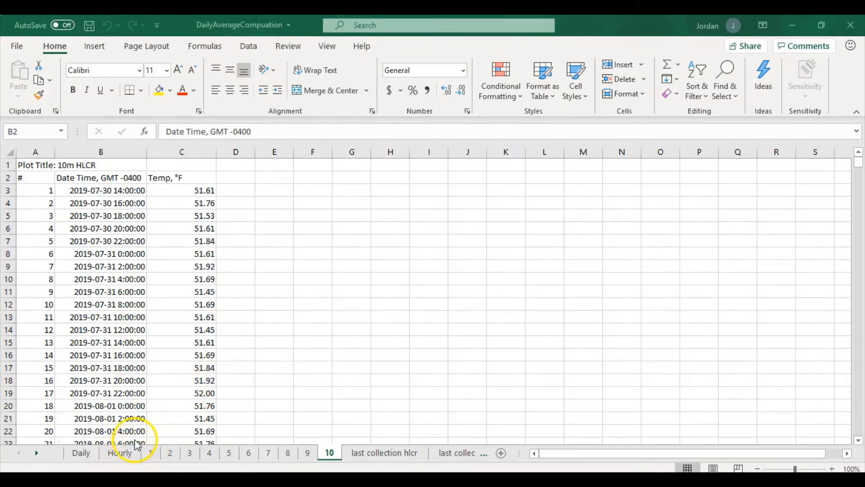
Check the last recorded readings on depth sheets 1 and 5
click(152, 455)
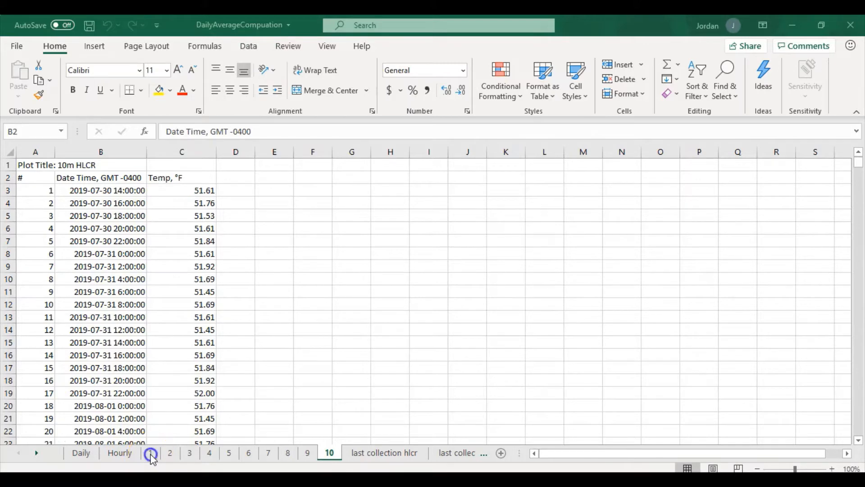
click(151, 453)
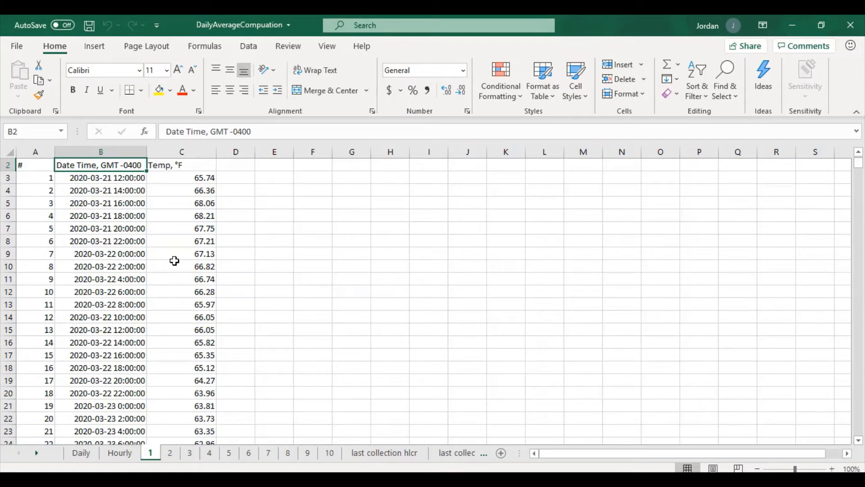
key(ctrl+Down)
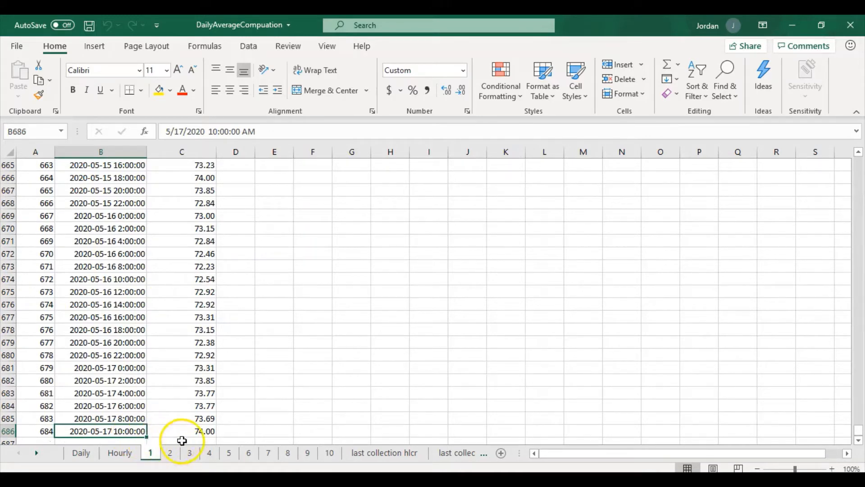
click(228, 453)
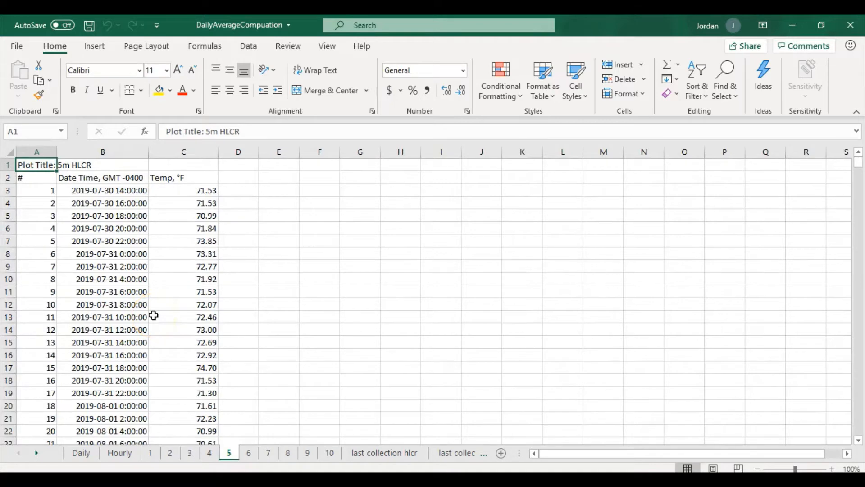
key(ctrl+Down)
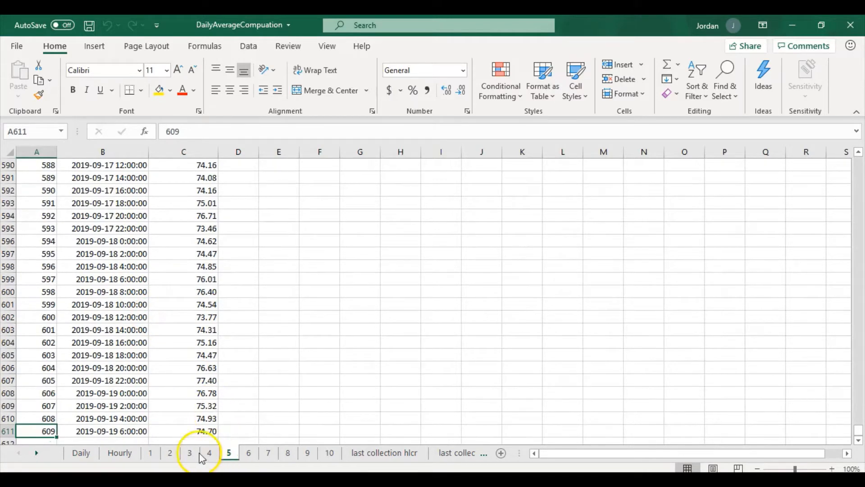
scroll(124, 421, down, 1)
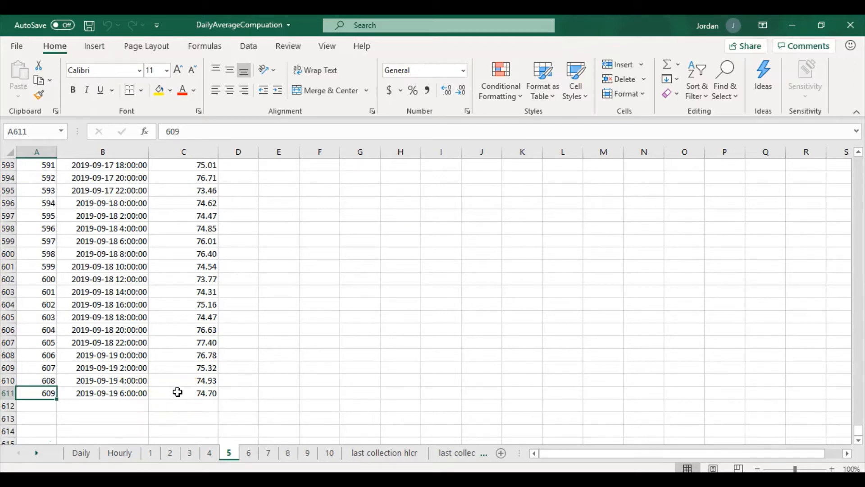
Examine the Date and depth 1 formulas in the Hourly sheet's formula key
click(119, 452)
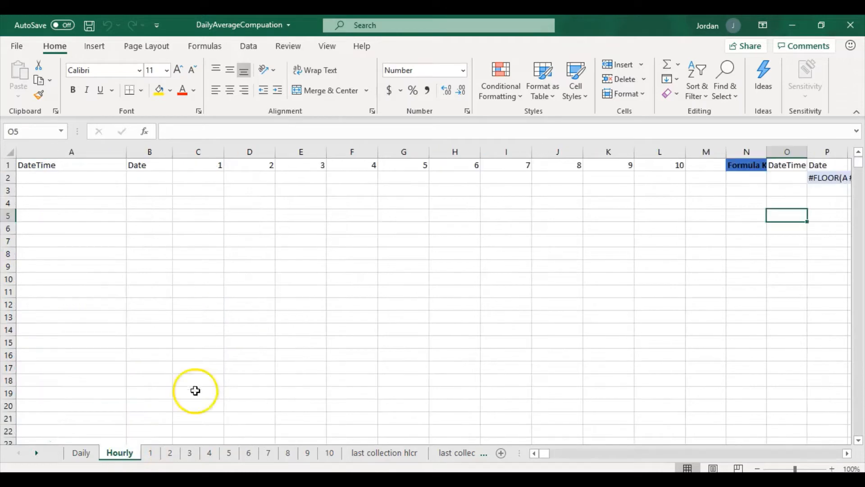
click(830, 180)
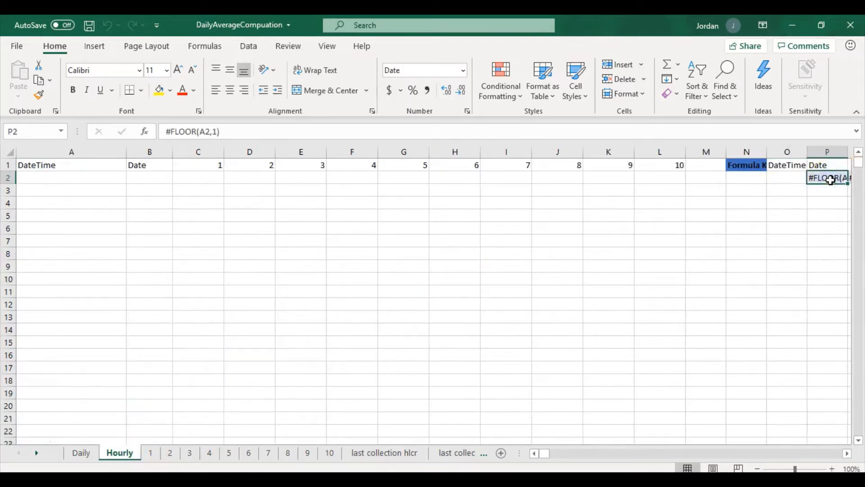
key(Right)
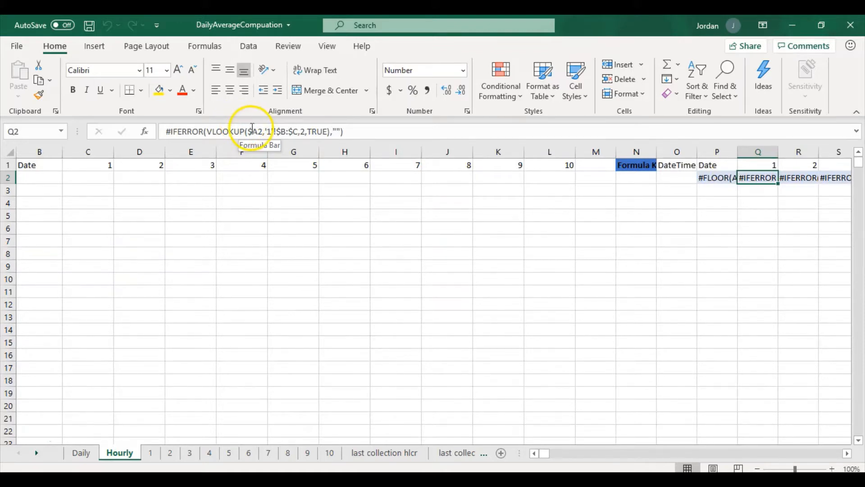
Extend sheet 5's Date Time column by one row to 2019-09-19 8:00:00 and enter a temperature of 0 beside it
click(225, 452)
click(109, 217)
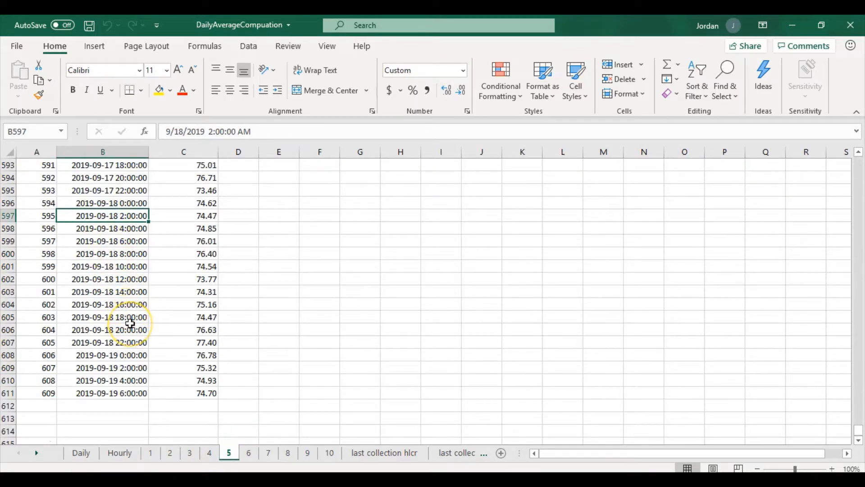
click(190, 396)
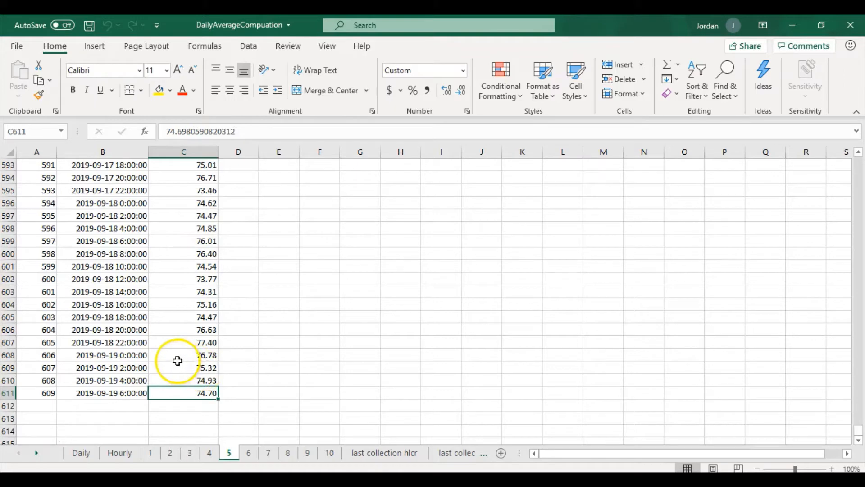
drag(131, 383, 146, 412)
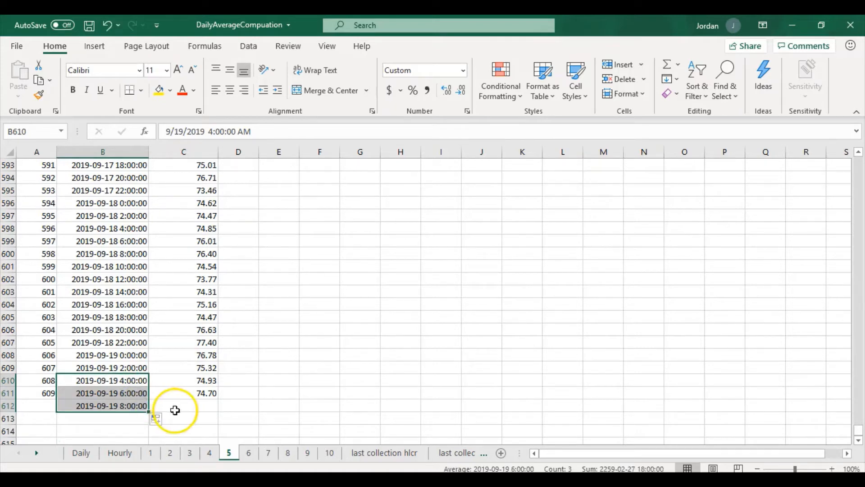
click(136, 408)
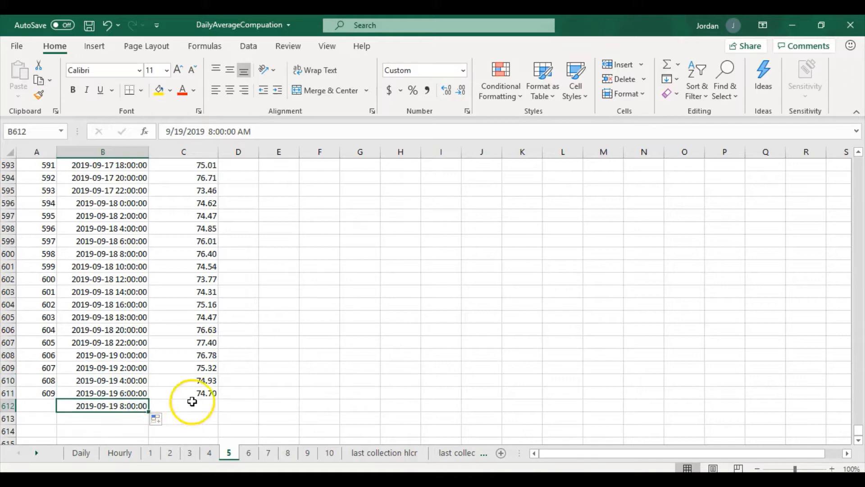
click(195, 404)
text(0)
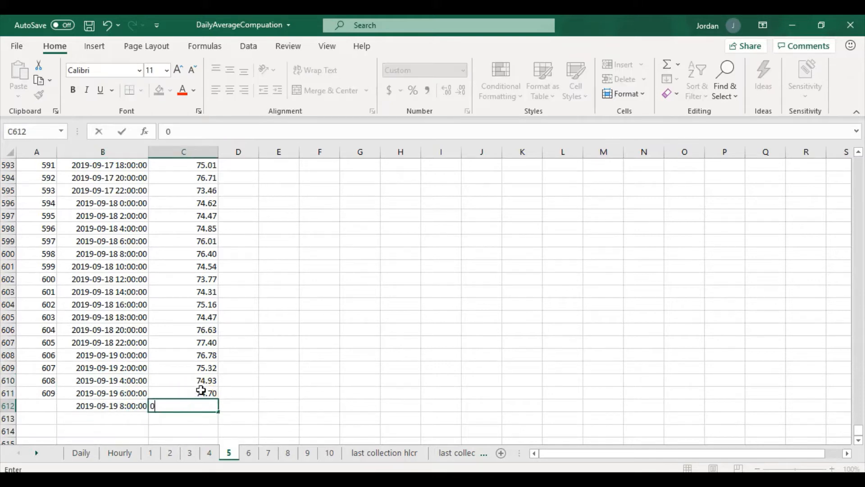
key(Return)
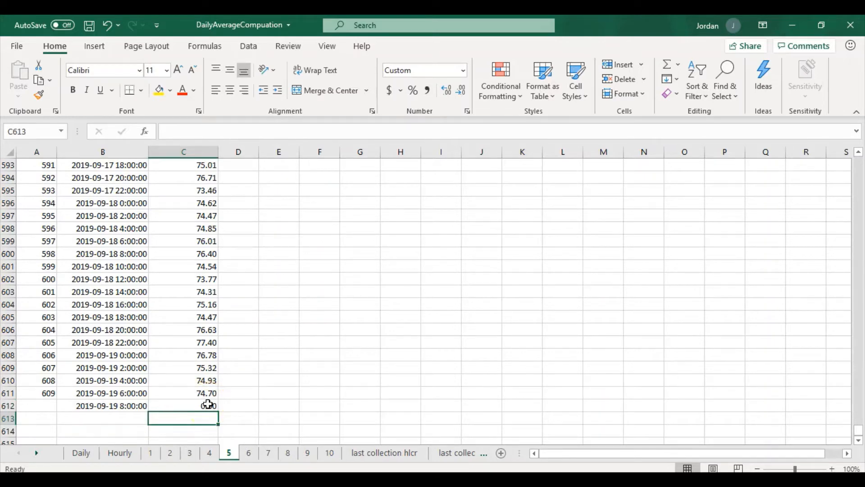
click(118, 452)
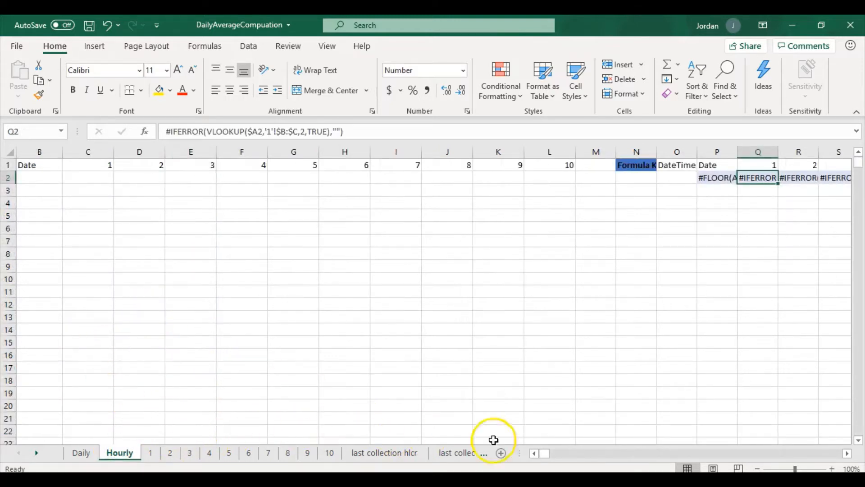
drag(549, 455, 547, 457)
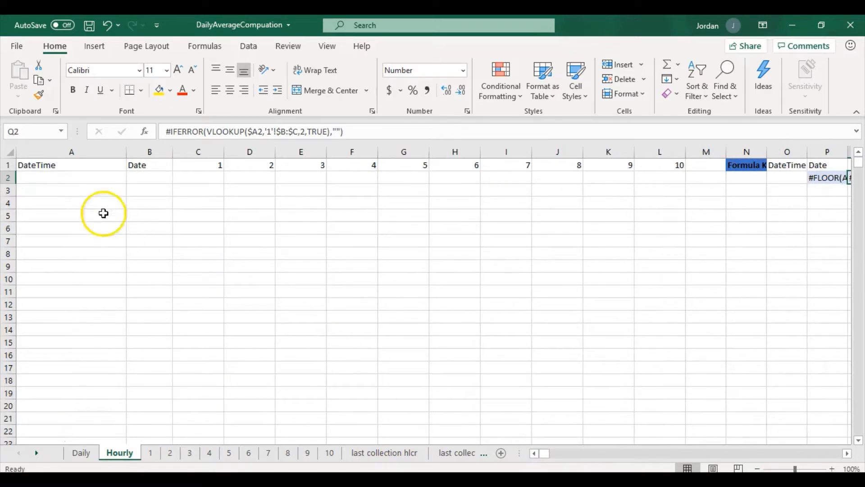
click(96, 190)
drag(96, 190, 92, 232)
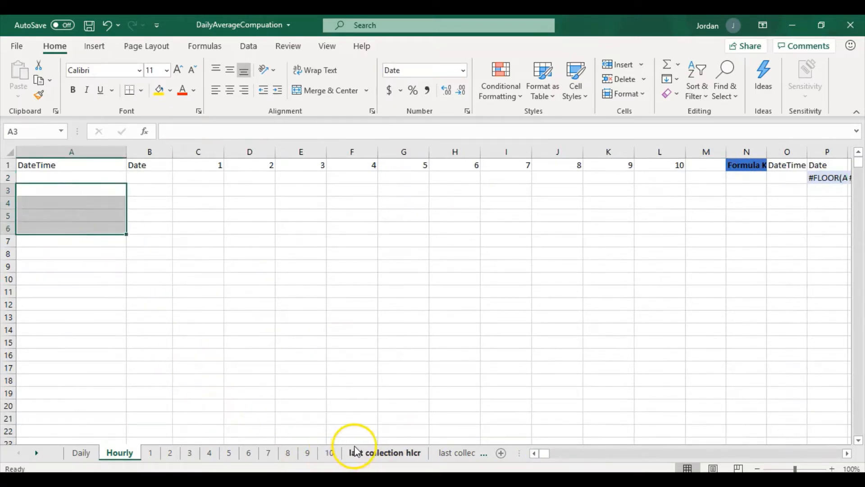
click(374, 455)
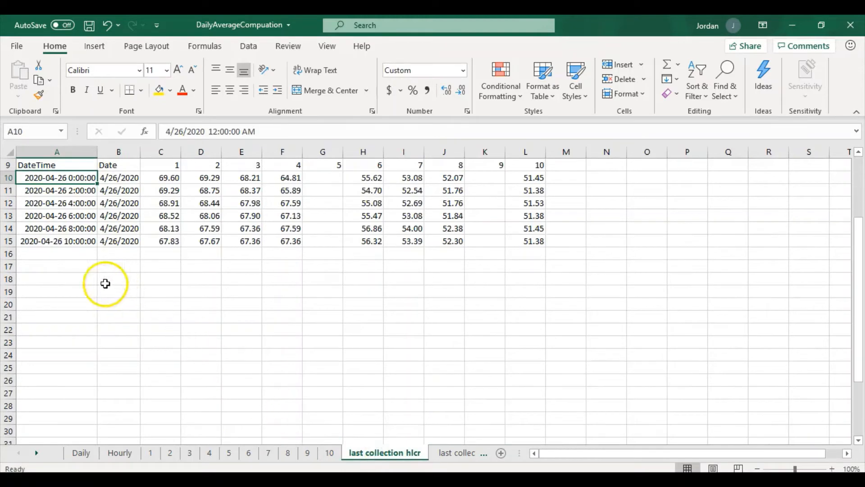
click(73, 245)
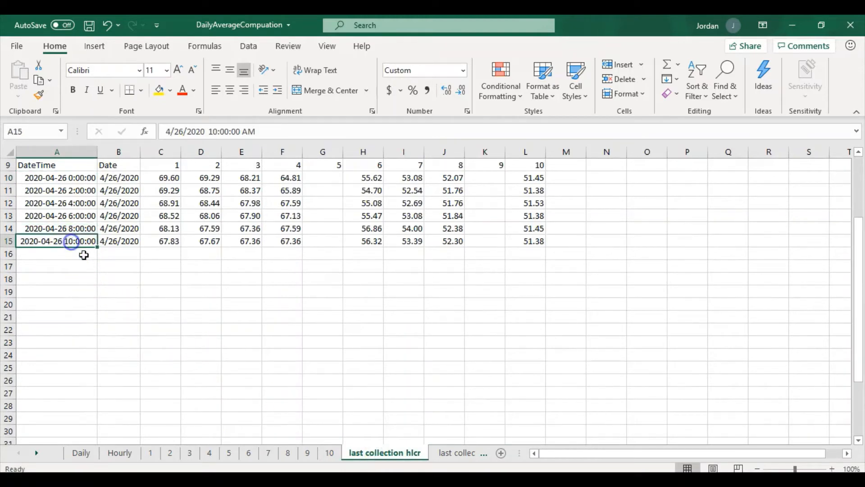
key(ctrl+c)
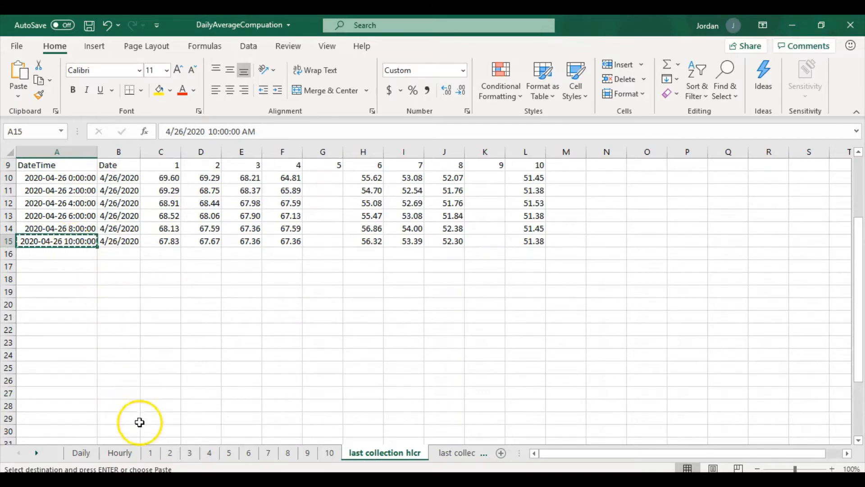
click(120, 453)
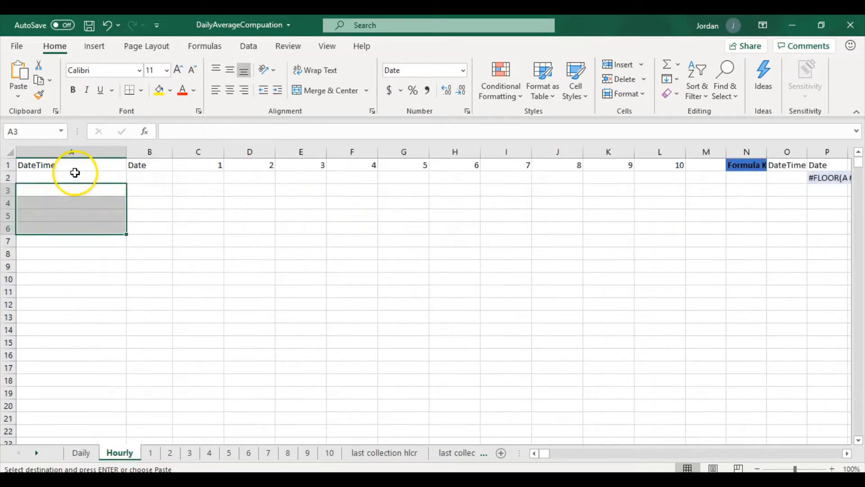
click(73, 176)
key(ctrl+v)
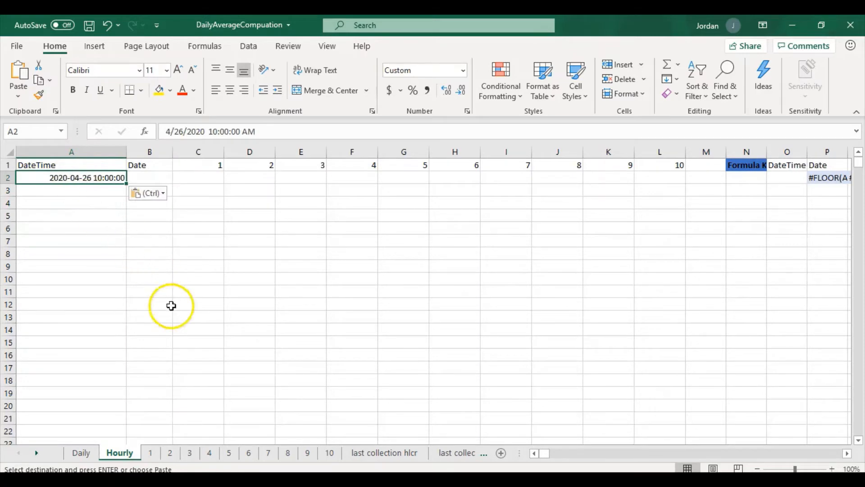
click(151, 453)
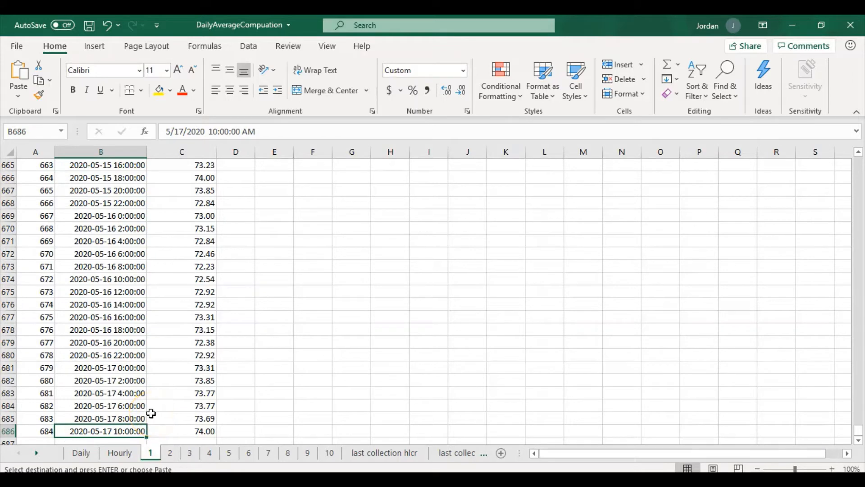
click(119, 452)
click(70, 250)
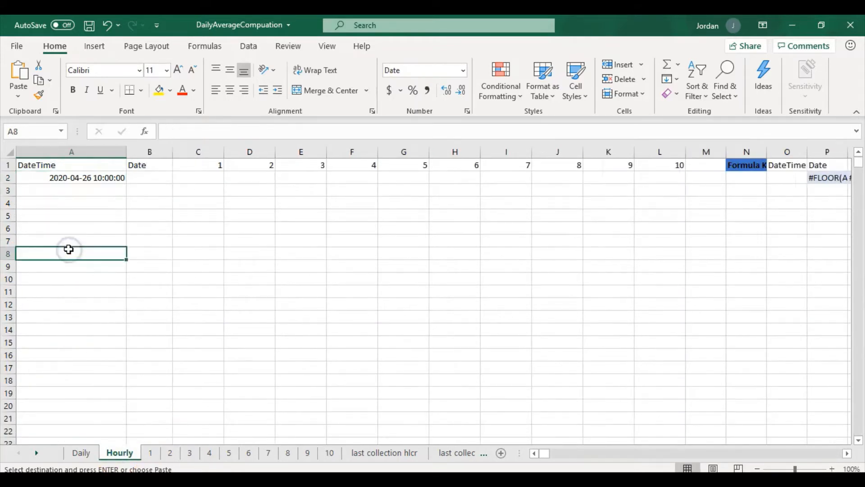
key(ctrl+v)
key(Escape)
click(101, 191)
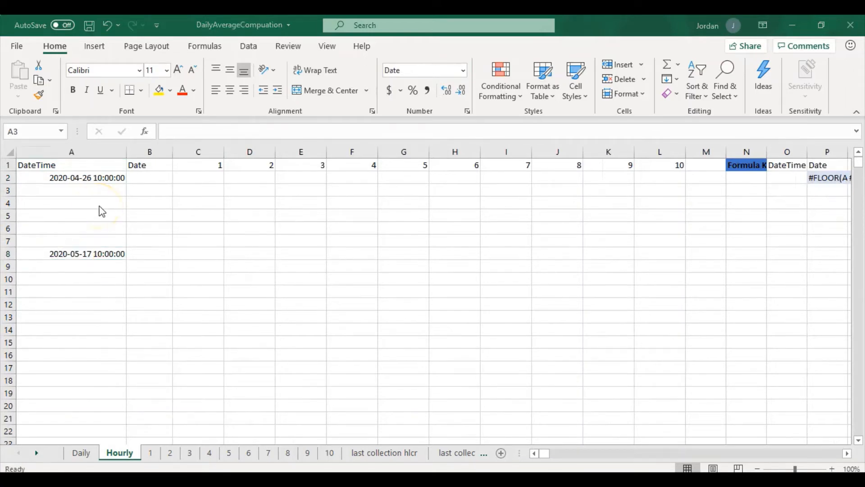
Review the start and end DateTime cells on the Hourly sheet and select the range A2:A8 spanning them
click(92, 177)
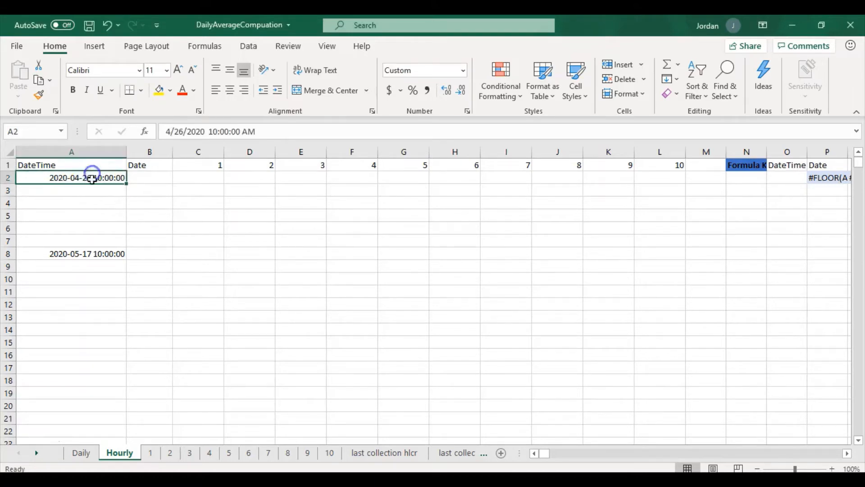
click(87, 256)
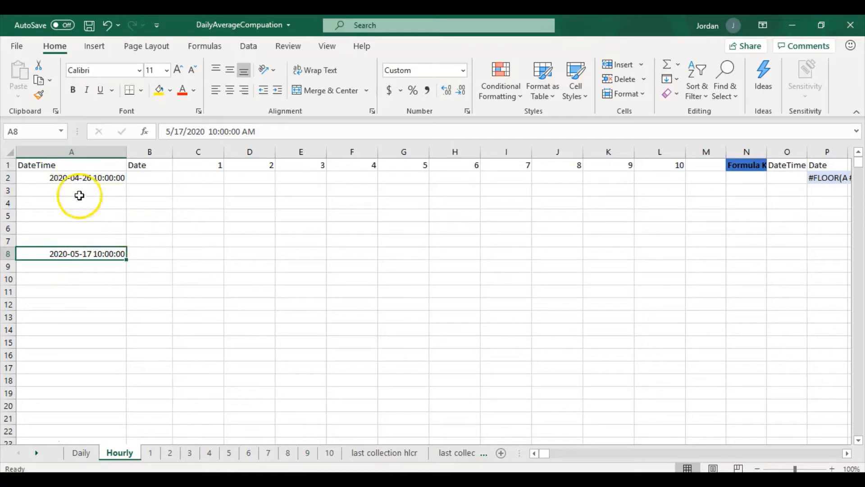
drag(87, 177, 108, 253)
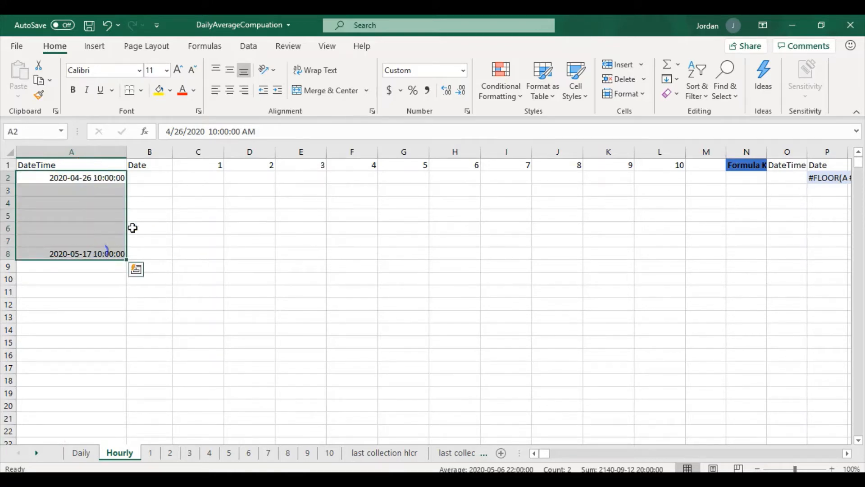
Format A2:A8 on the Hourly sheet as Number and enter the two-hour increment =2/24 in cell A5
click(464, 72)
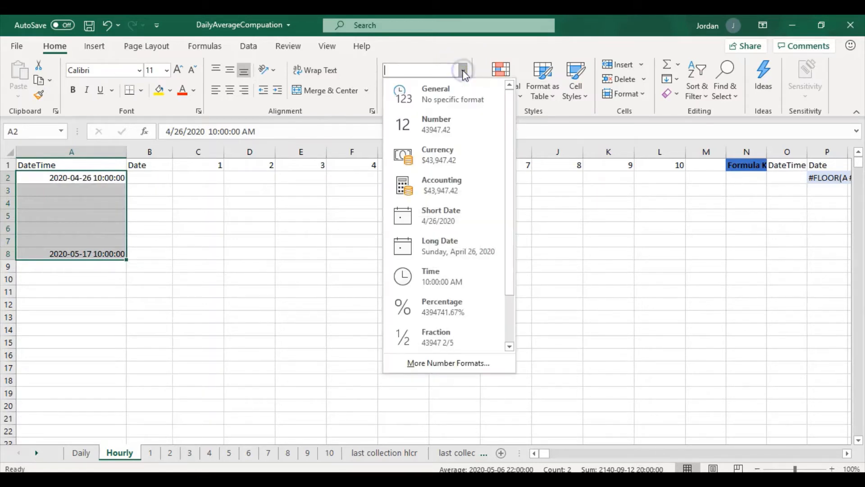
click(446, 118)
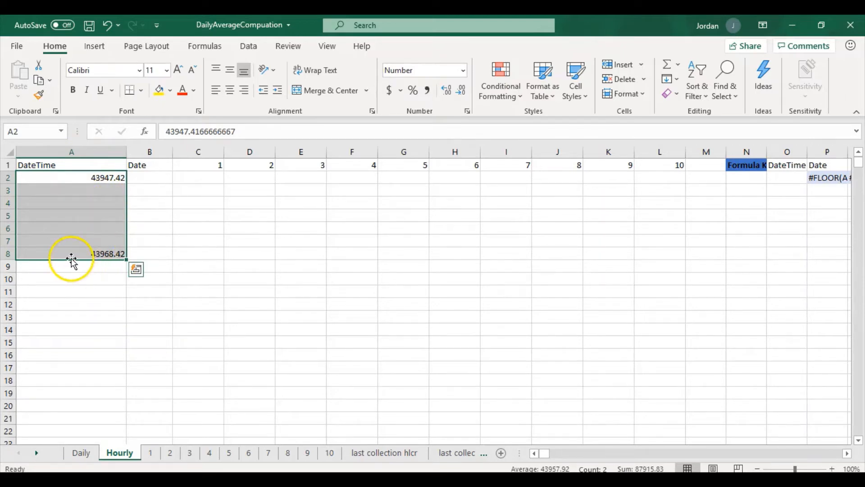
click(77, 216)
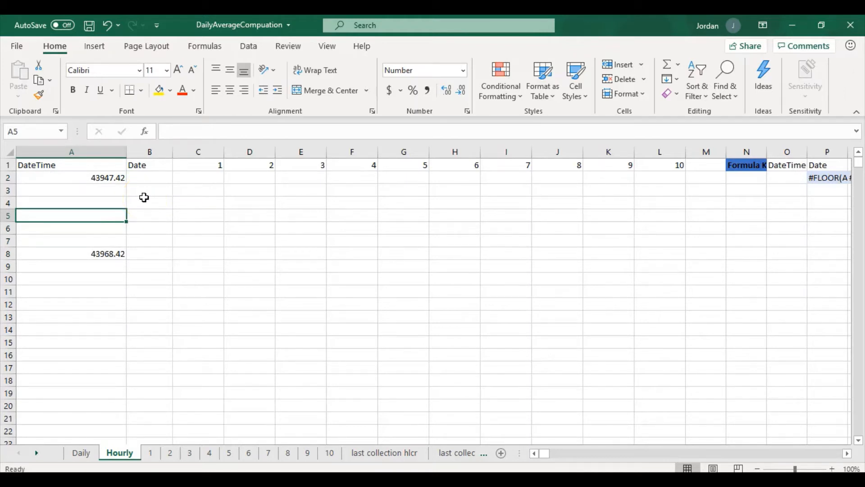
text(=2/24)
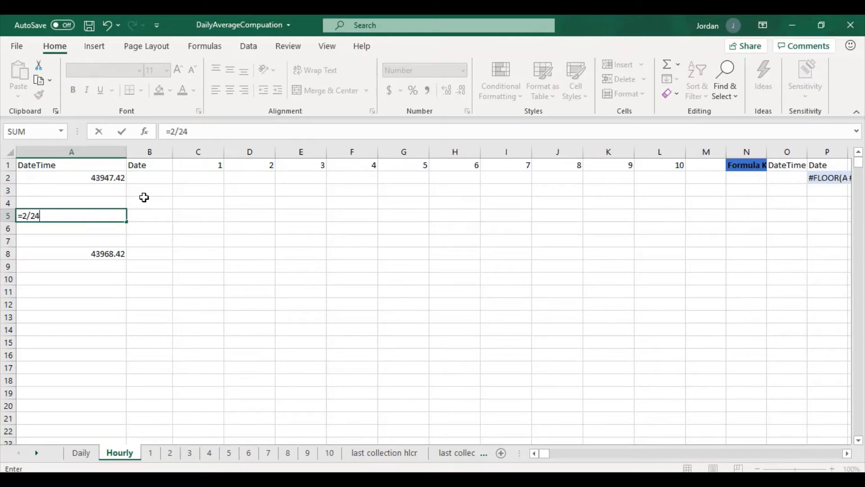
key(Return)
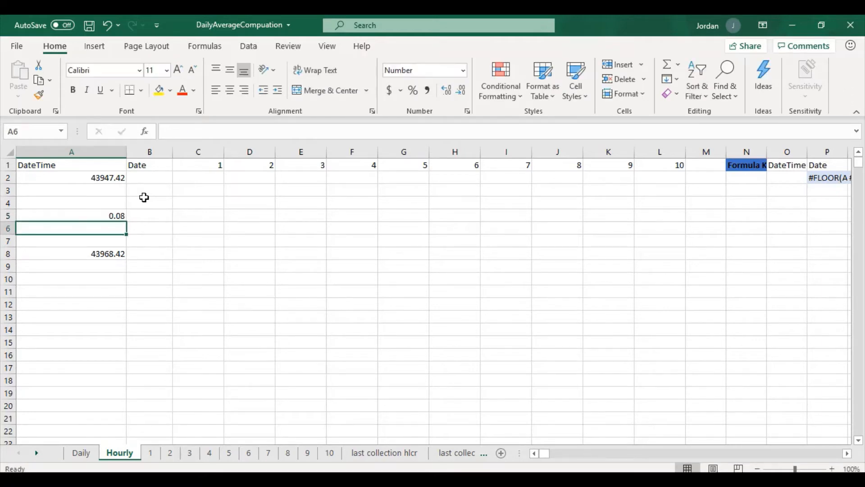
Increase the precision of cell A5 to nine decimal places
click(120, 216)
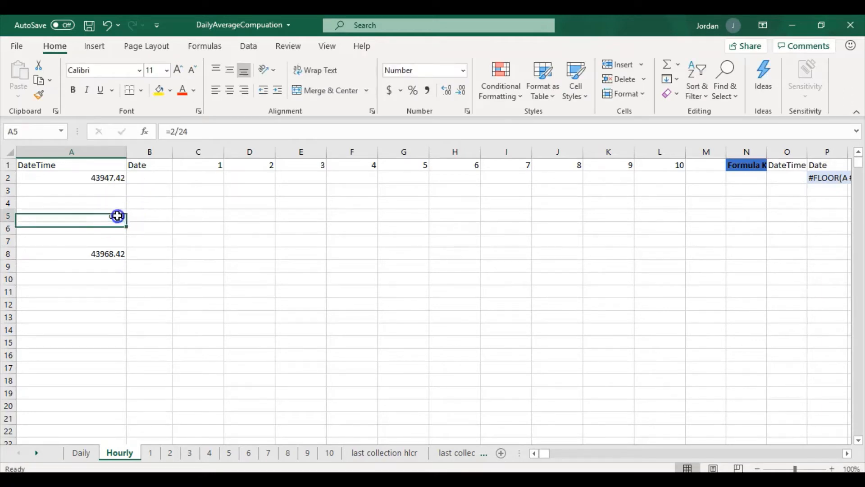
double_click(445, 89)
double_click(446, 89)
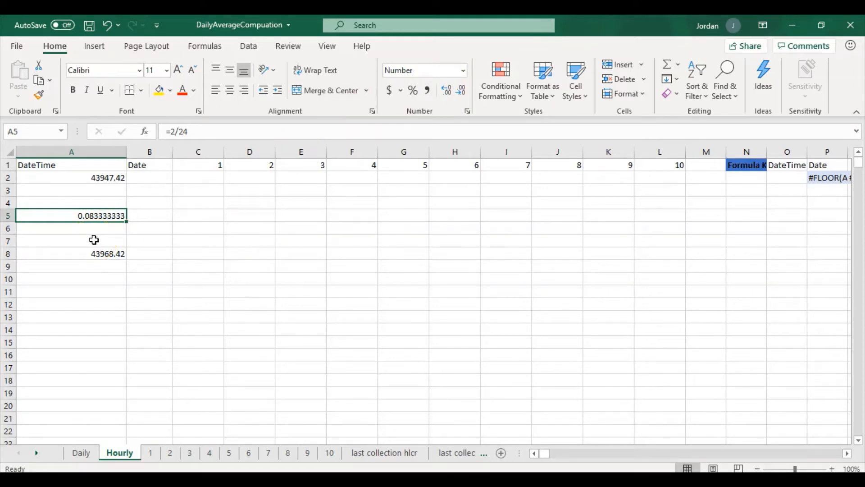
Fill a linear series down the column from A2, using the A5 increment as the step value and 43968.42 as the stop value
click(107, 178)
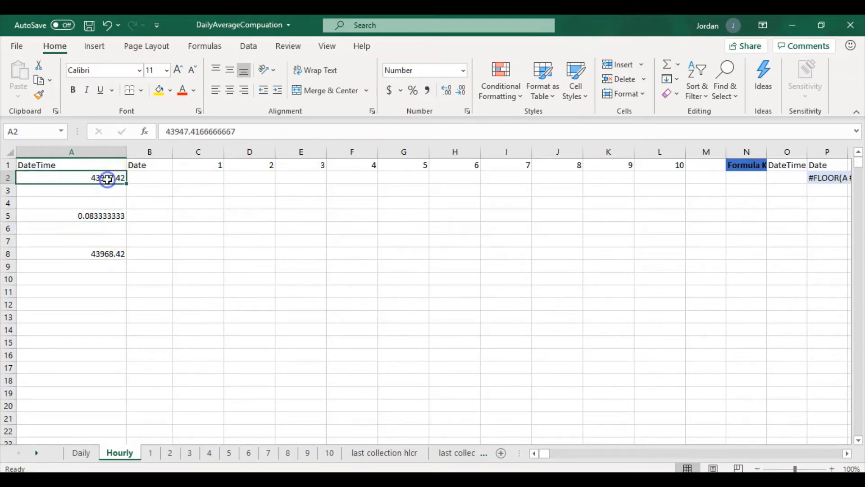
click(677, 80)
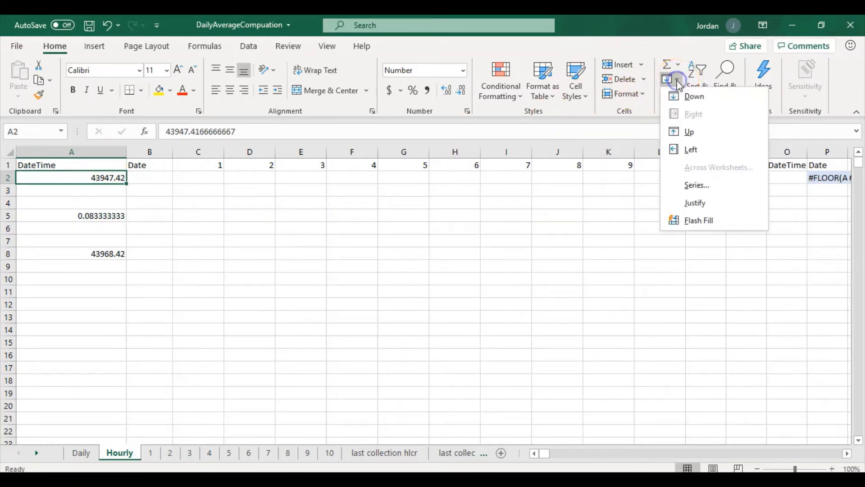
click(704, 186)
click(397, 186)
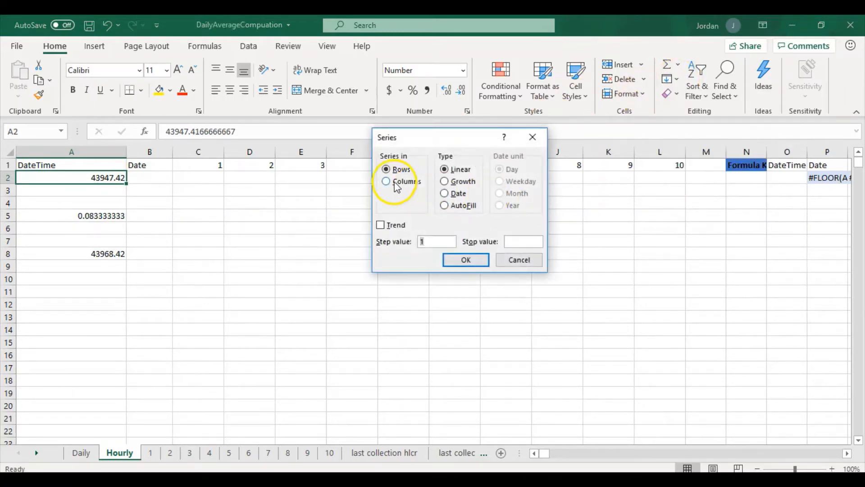
click(394, 185)
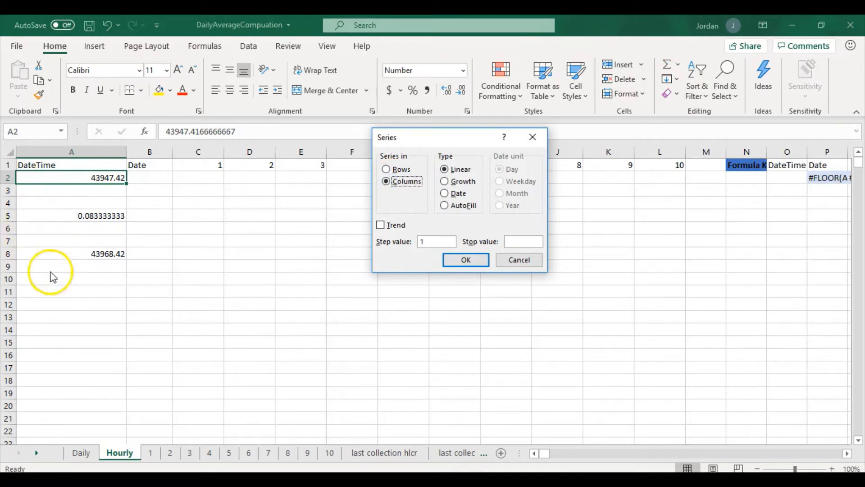
click(431, 243)
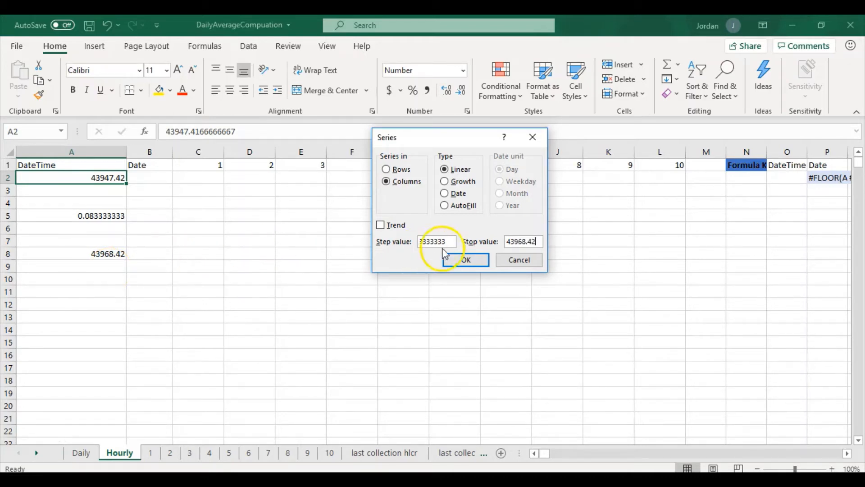
click(469, 259)
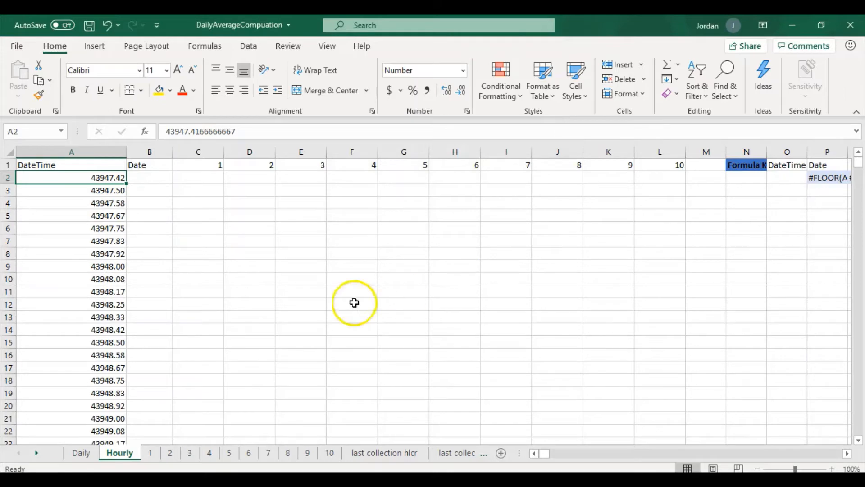
Format all of column A as Date with the type 3/14/12 13:30
click(99, 154)
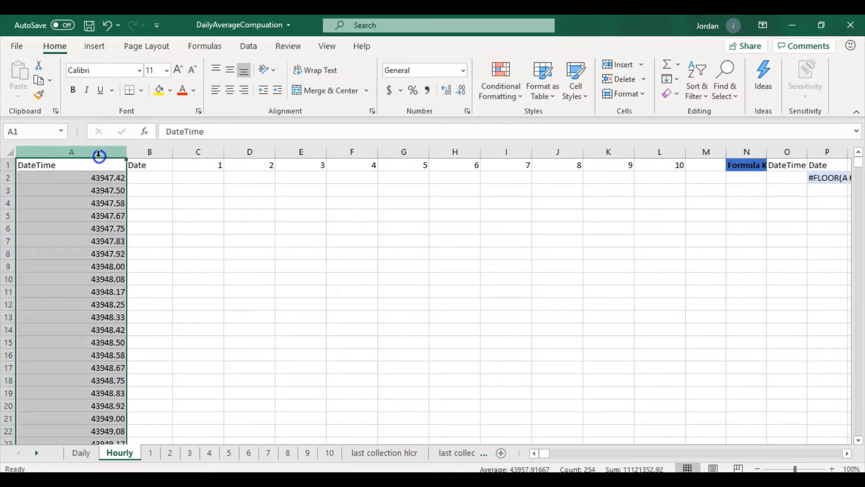
click(463, 70)
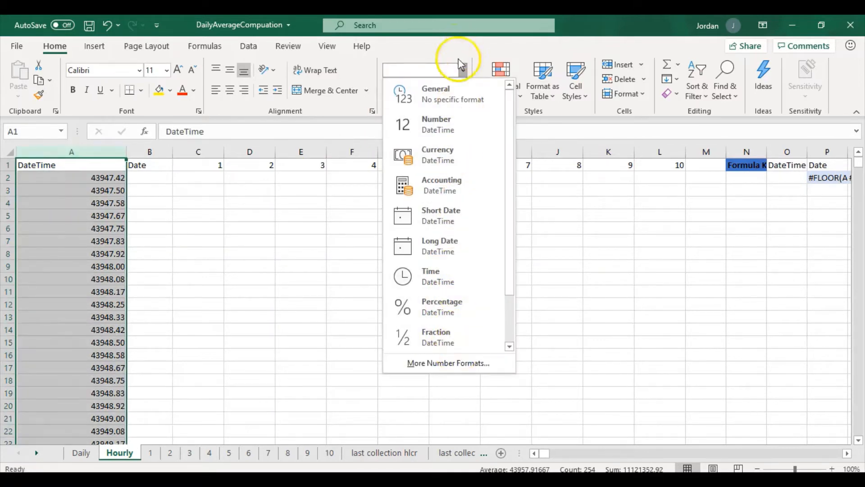
click(454, 361)
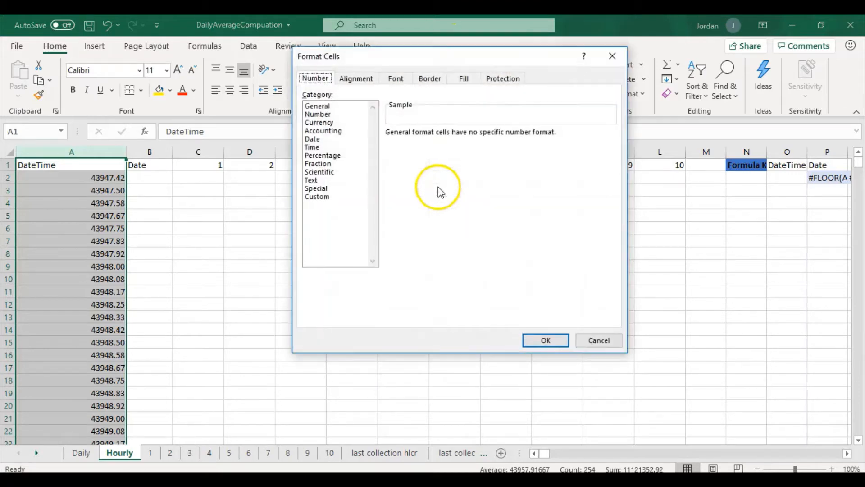
click(318, 139)
click(611, 191)
click(611, 191)
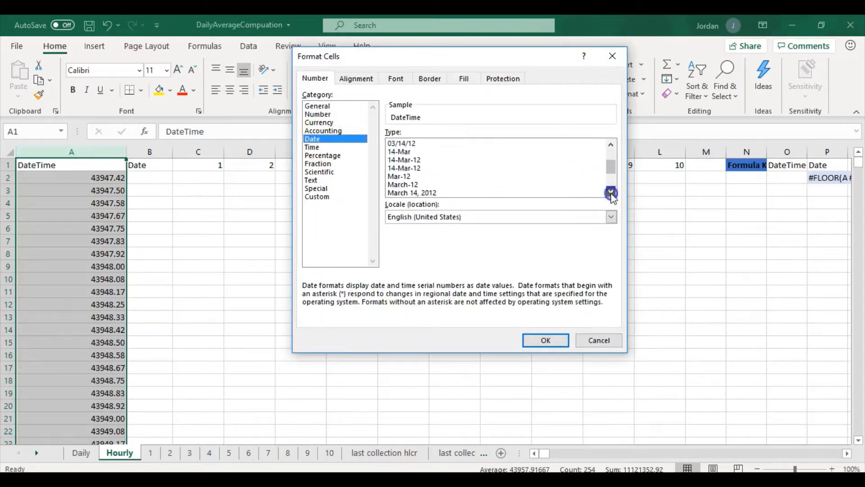
click(611, 191)
click(432, 185)
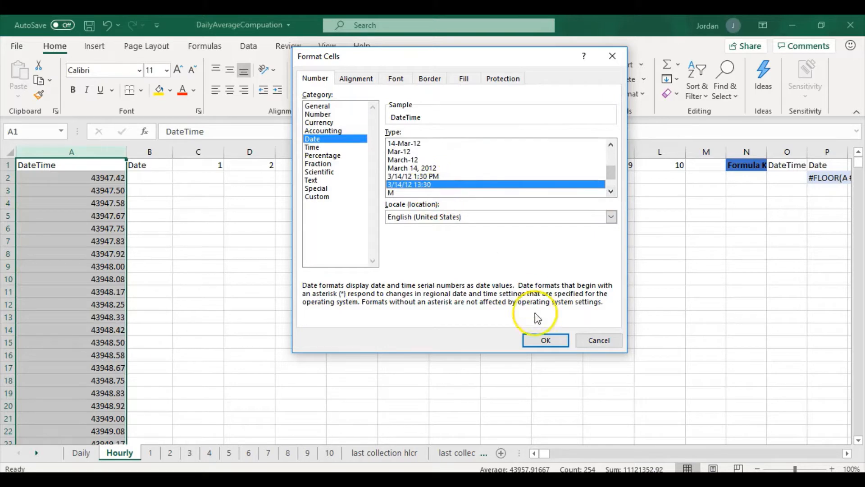
click(555, 341)
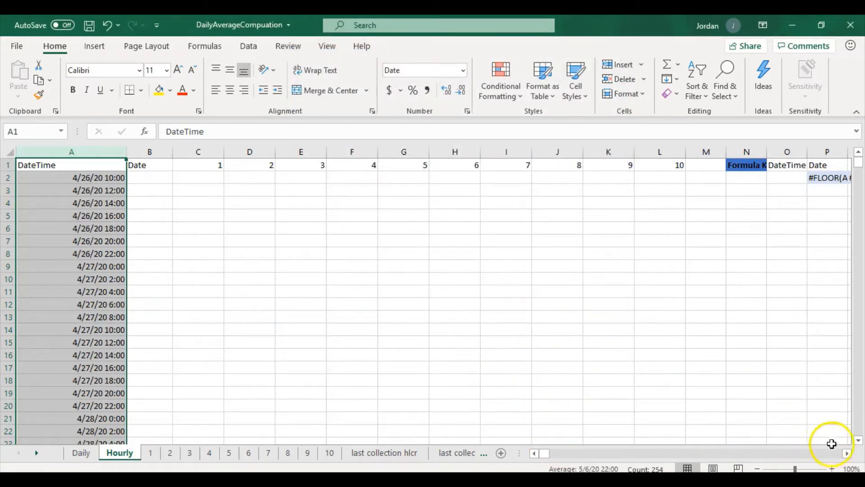
Copy the Formula Key row P2:Z2, covering Date and sensors 1 to 10, without its header row
click(847, 454)
click(848, 453)
click(847, 453)
click(847, 453)
click(848, 453)
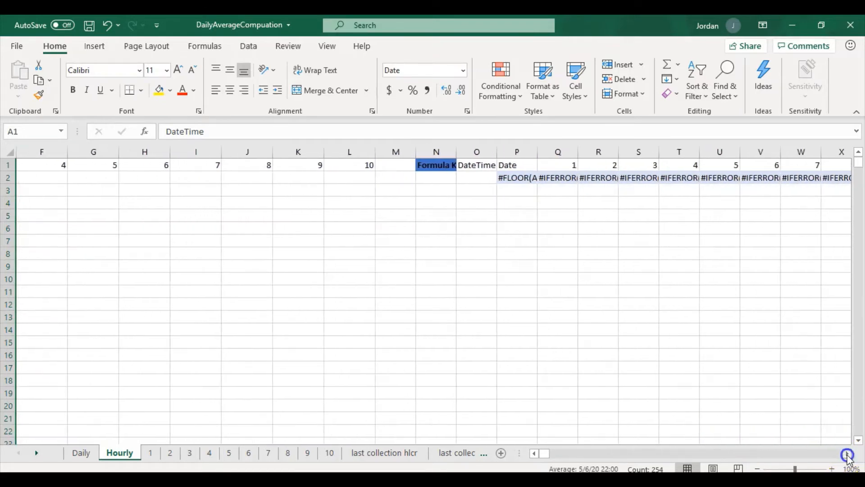
click(847, 453)
click(847, 453)
click(847, 454)
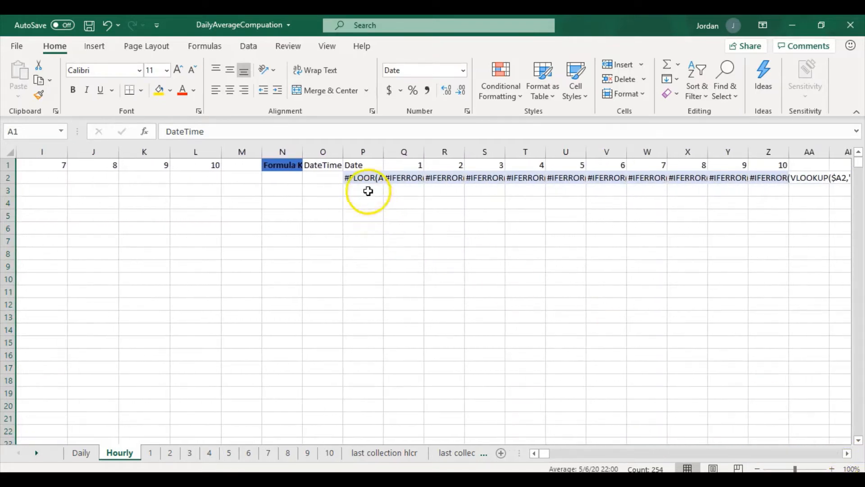
drag(366, 179, 762, 177)
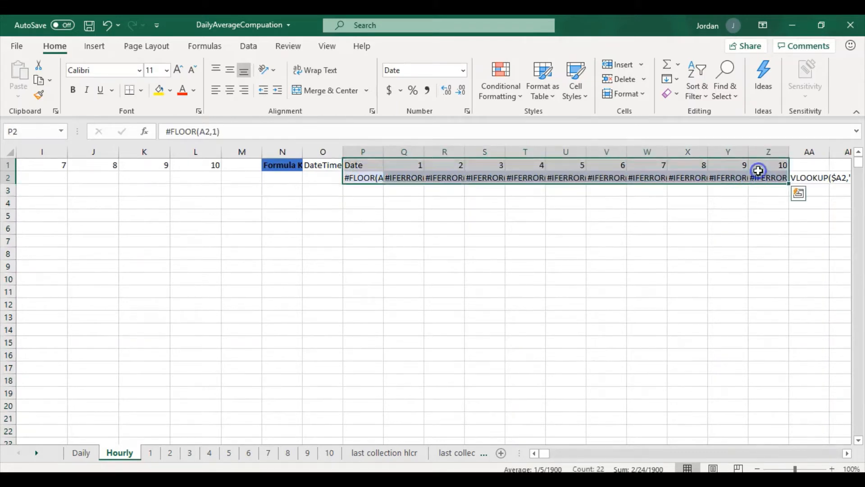
click(694, 202)
drag(370, 182, 763, 176)
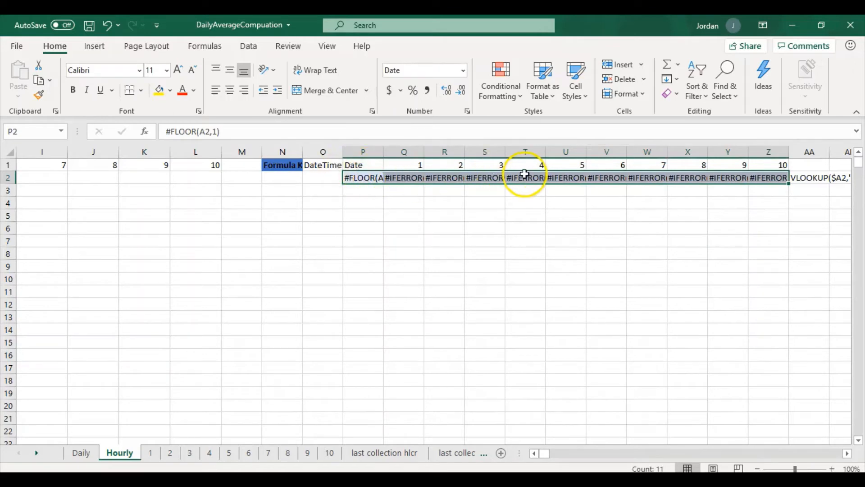
key(ctrl+c)
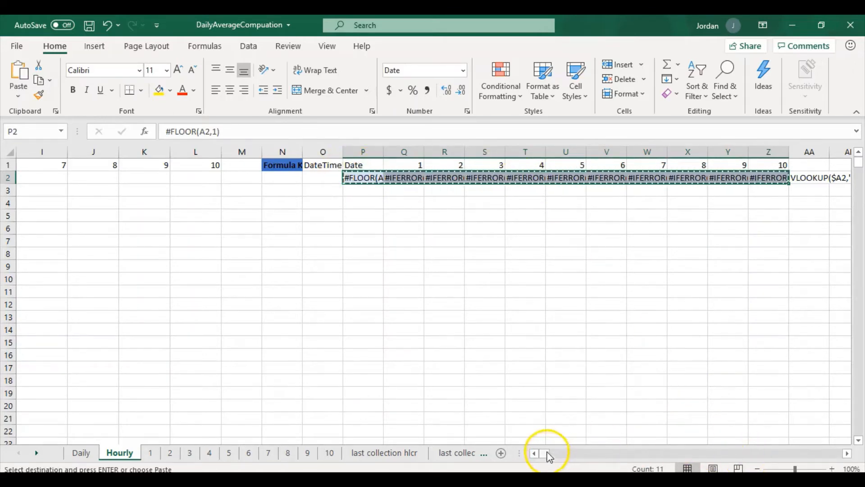
Paste the copied formula text as values into row 2 of the Hourly table, starting at B2
drag(549, 455, 506, 453)
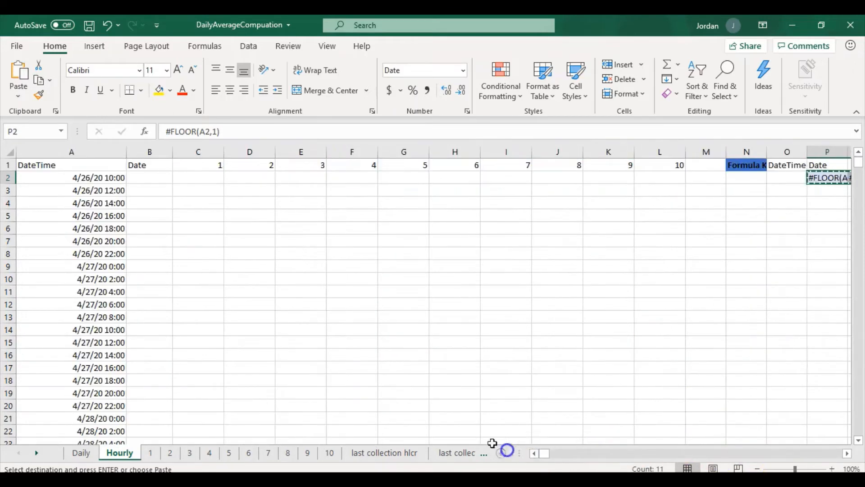
click(151, 179)
right_click(151, 179)
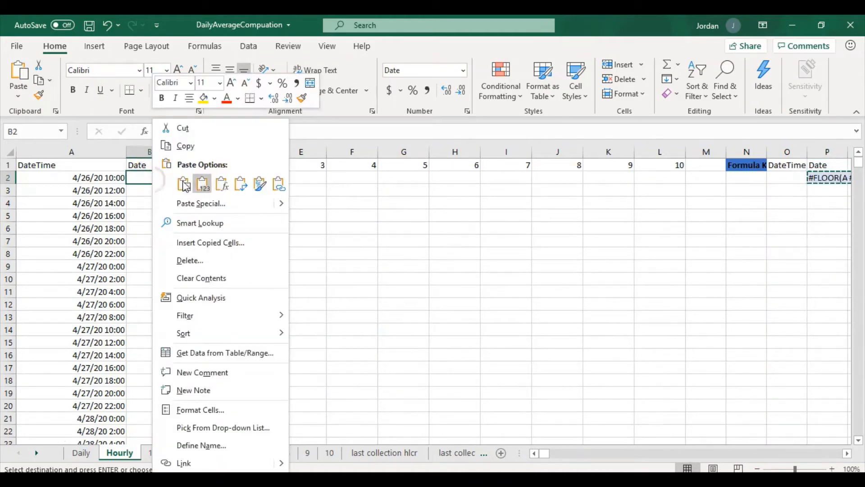
click(203, 186)
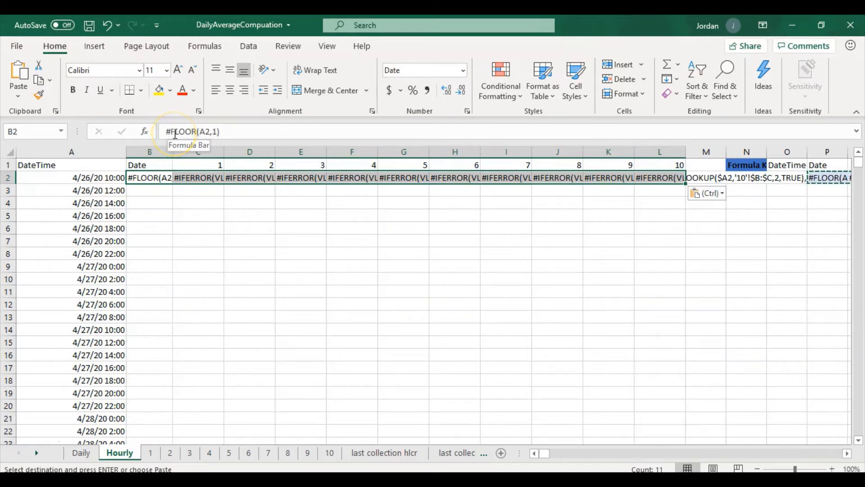
Examine the lookup formula in C2 and how its '1' reference corresponds to the sensor sheet name
click(203, 180)
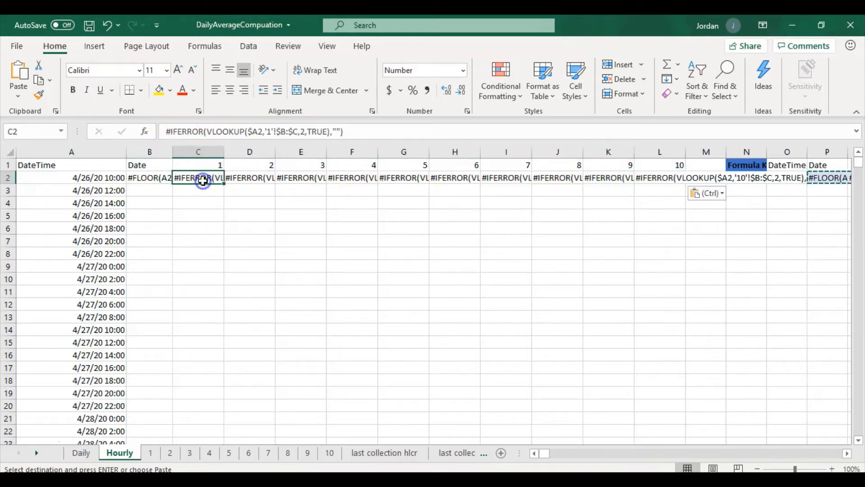
click(266, 131)
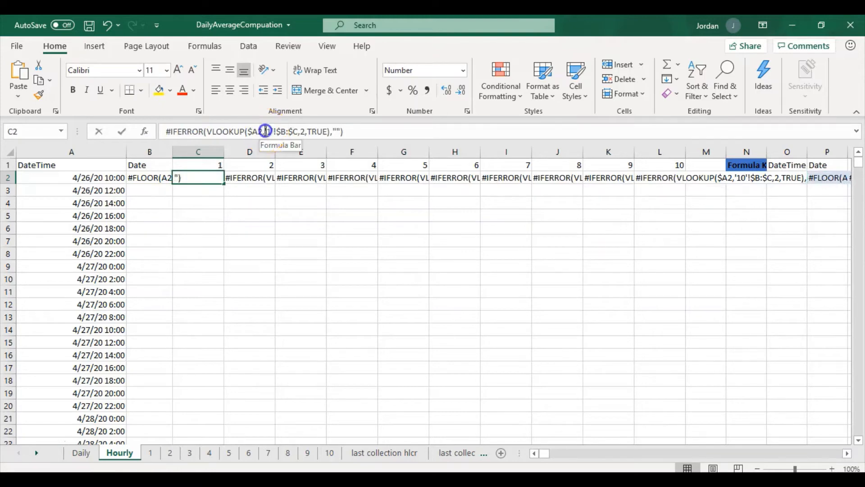
drag(274, 132, 274, 132)
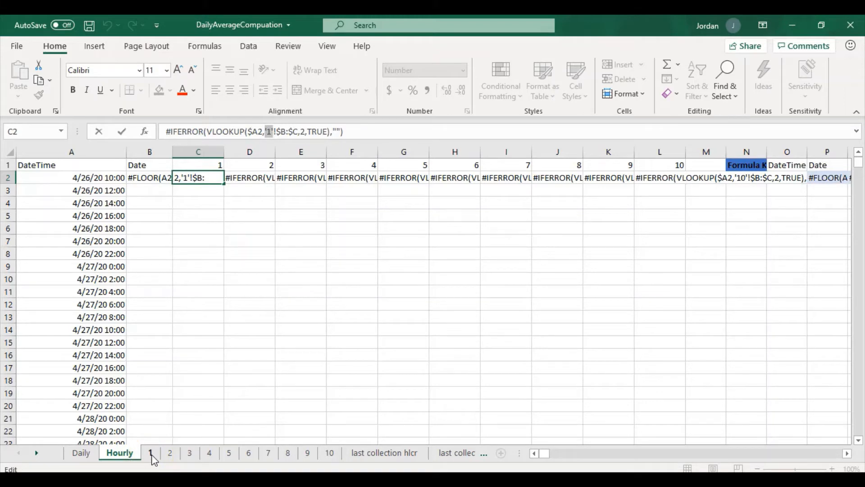
click(309, 454)
click(274, 135)
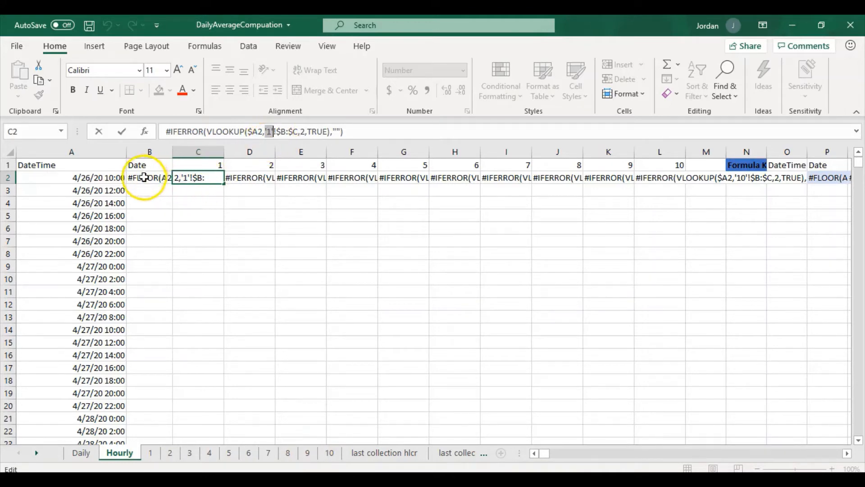
Replace every # with = in B2:L2 to turn the pasted text into working formulas
drag(142, 177, 641, 186)
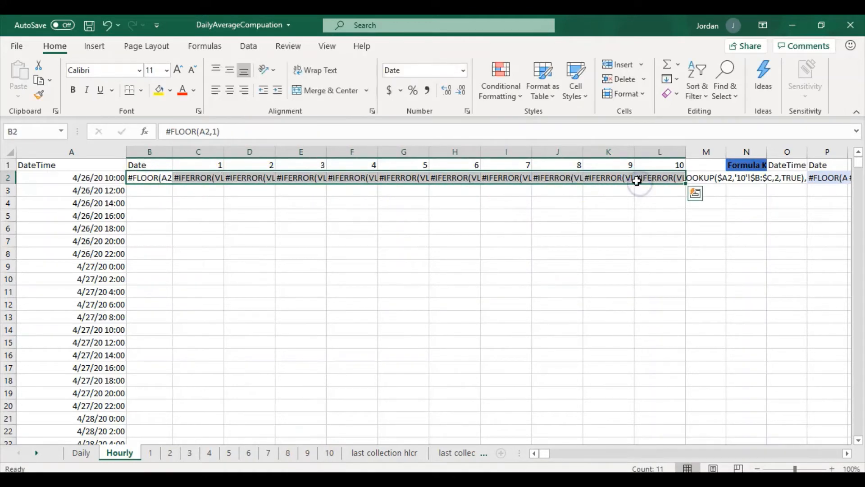
key(ctrl+h)
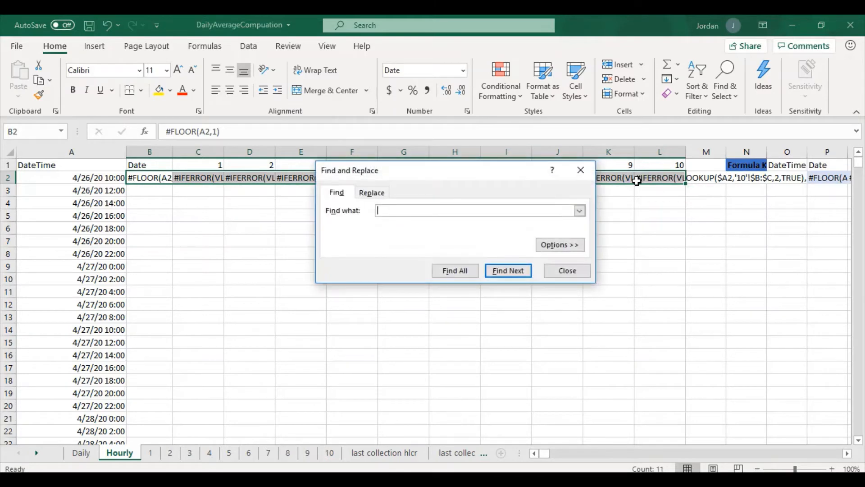
click(372, 192)
click(388, 210)
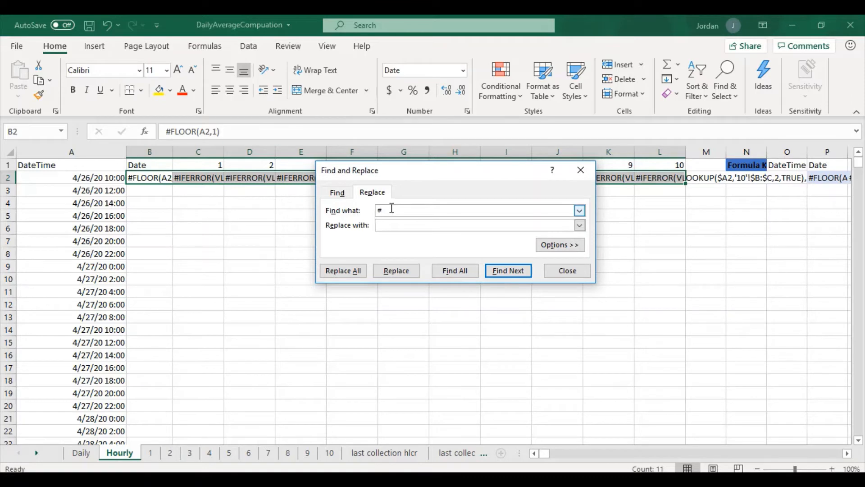
click(343, 271)
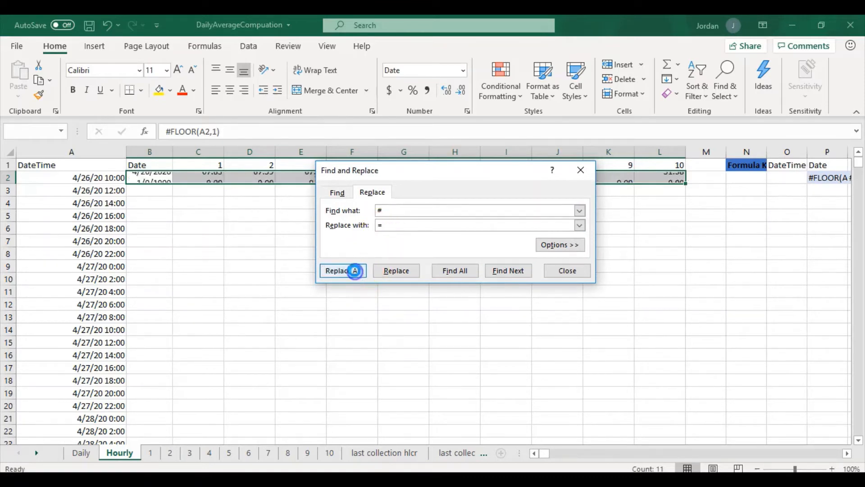
Finish the # replacement and clear the 10:00 DateTime value from A2 of the Hourly table
click(437, 287)
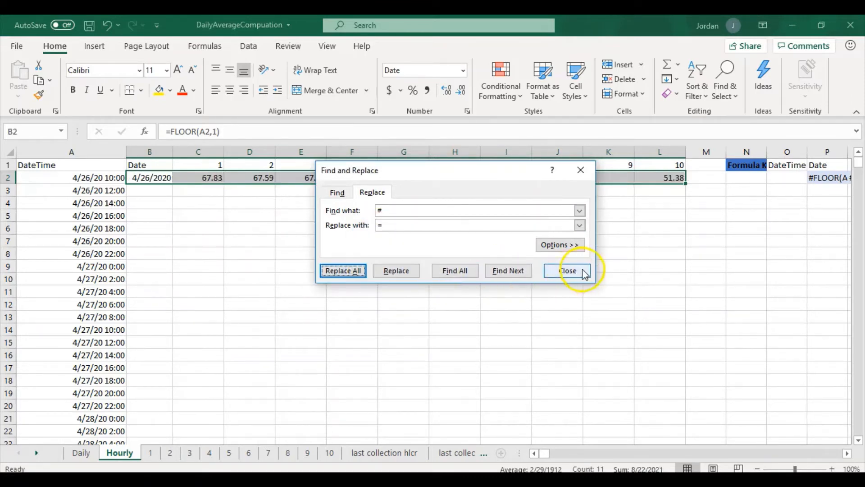
click(567, 270)
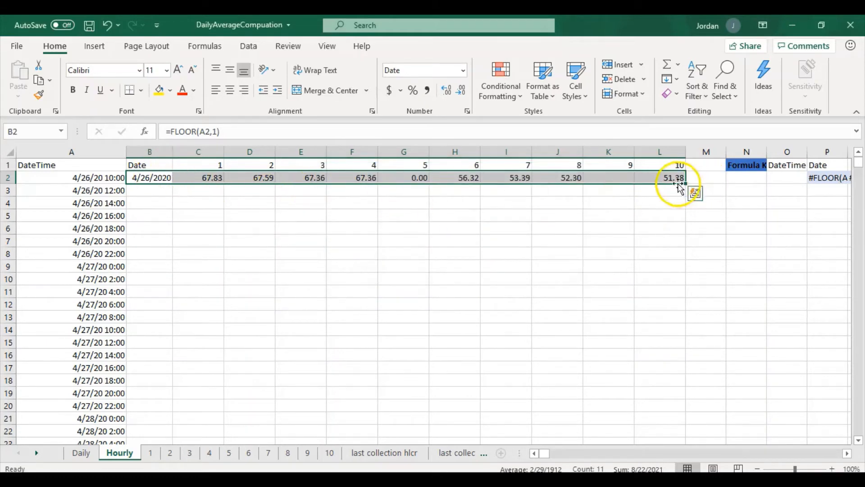
click(112, 177)
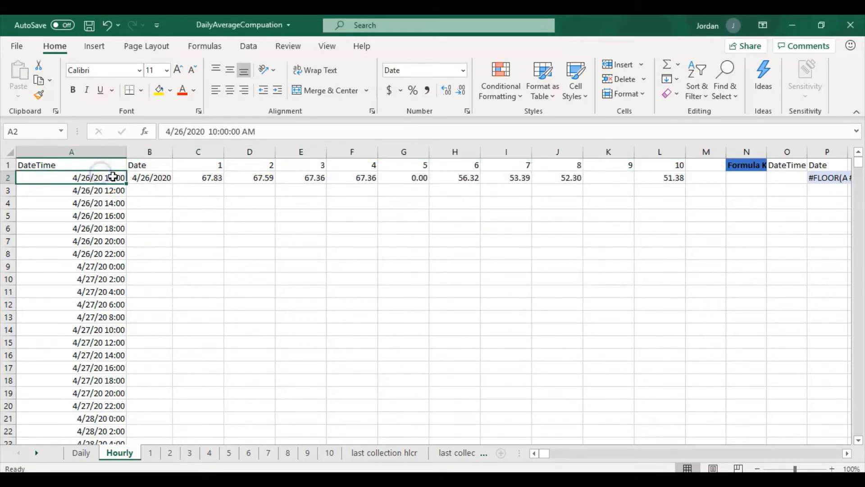
key(BackSpace)
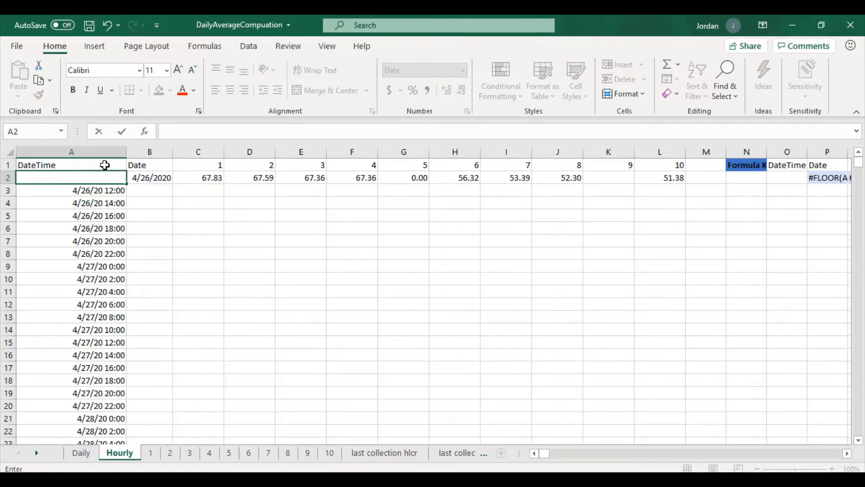
click(188, 201)
Fill the Date and sensor formulas in B2:L2 down the whole length of the DateTime column
click(187, 177)
click(161, 175)
drag(183, 183, 681, 182)
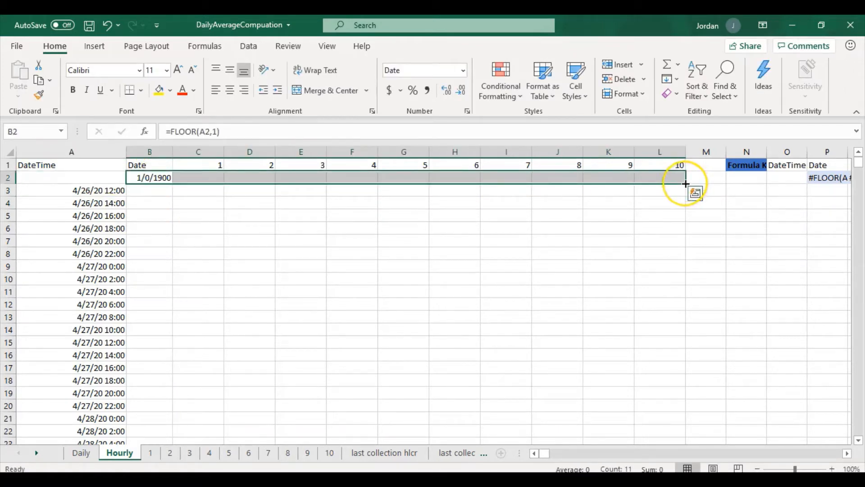
click(685, 186)
double_click(684, 183)
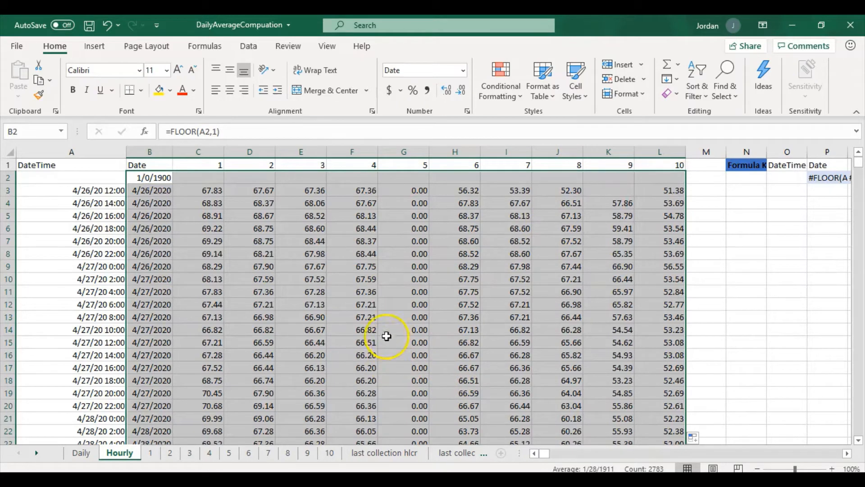
Examine the FLOOR formula in B3 and the VLOOKUP arguments in C3: lookup value, table array and column index
click(153, 190)
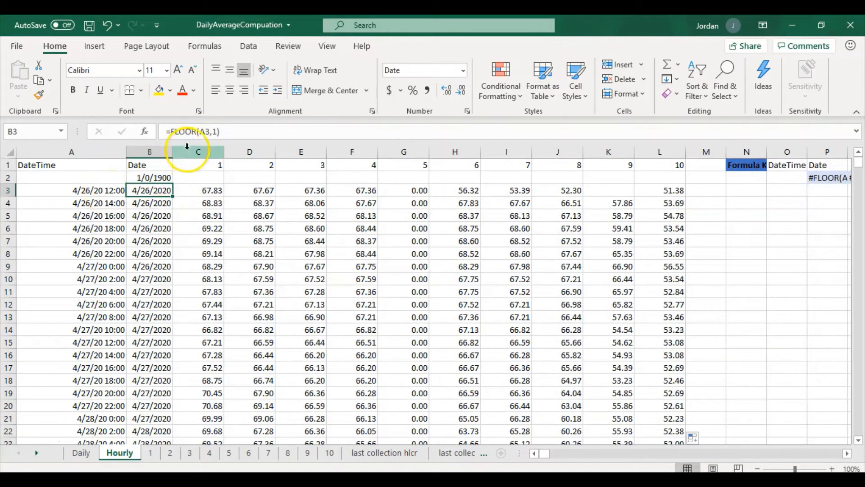
click(206, 132)
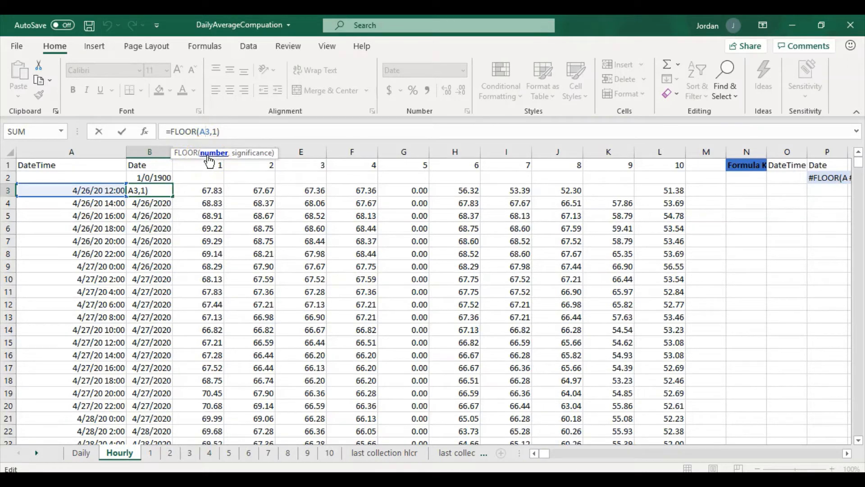
click(209, 191)
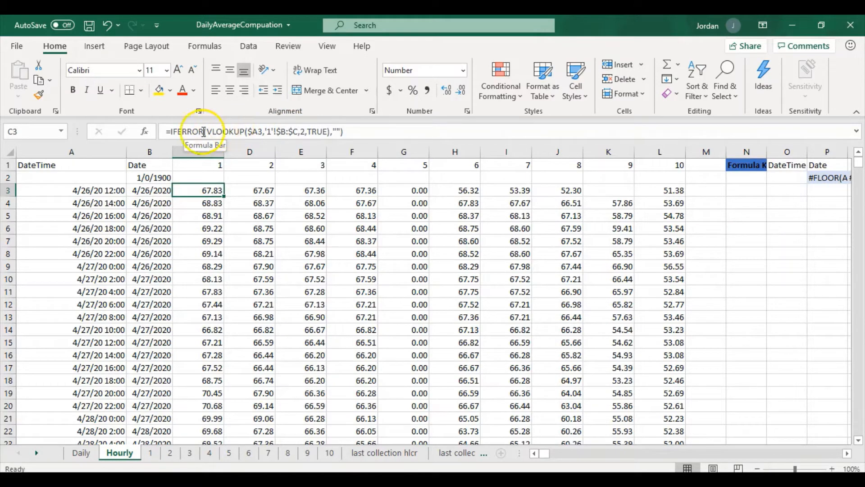
click(241, 131)
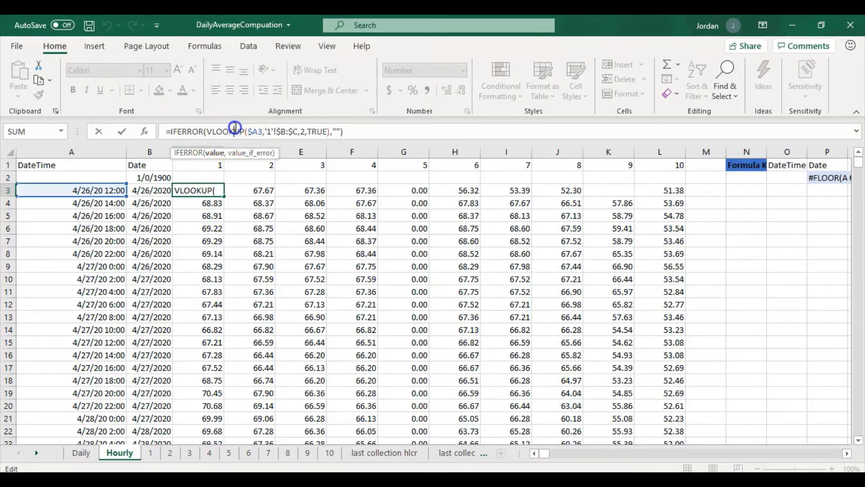
click(258, 131)
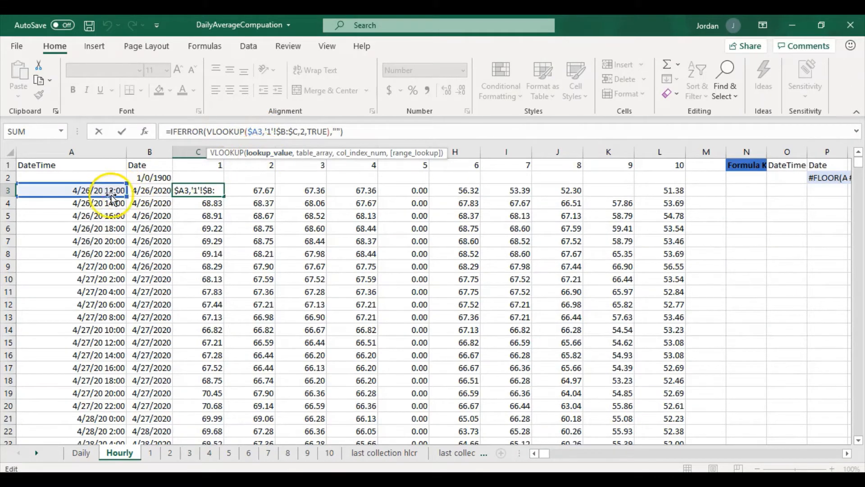
click(280, 133)
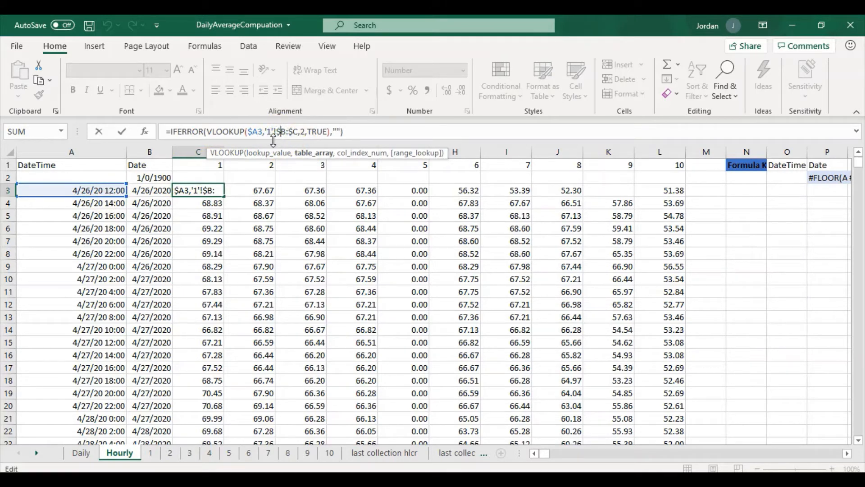
click(299, 133)
click(284, 133)
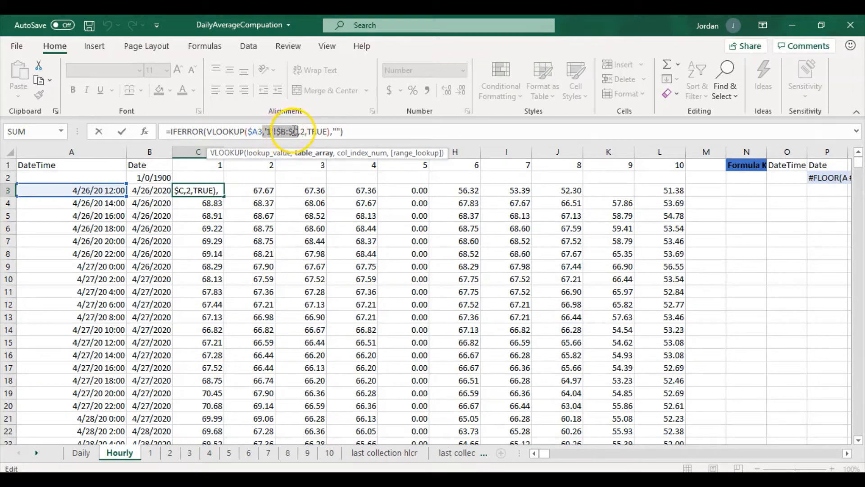
click(302, 131)
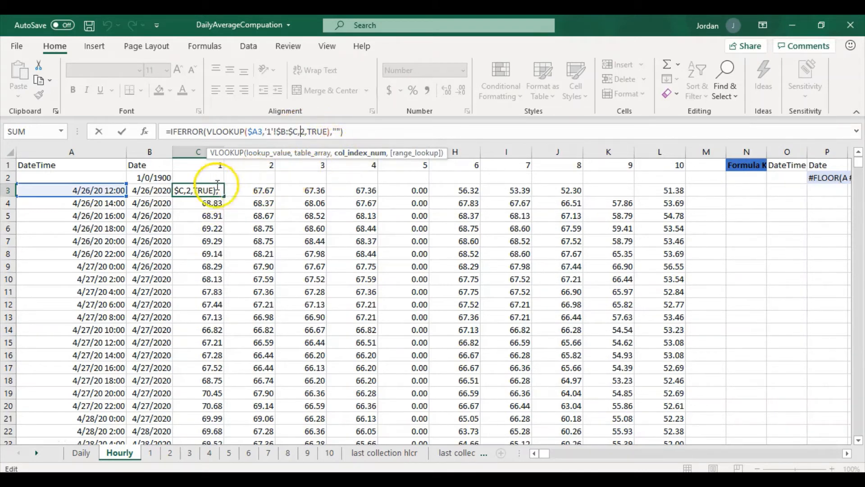
key(Escape)
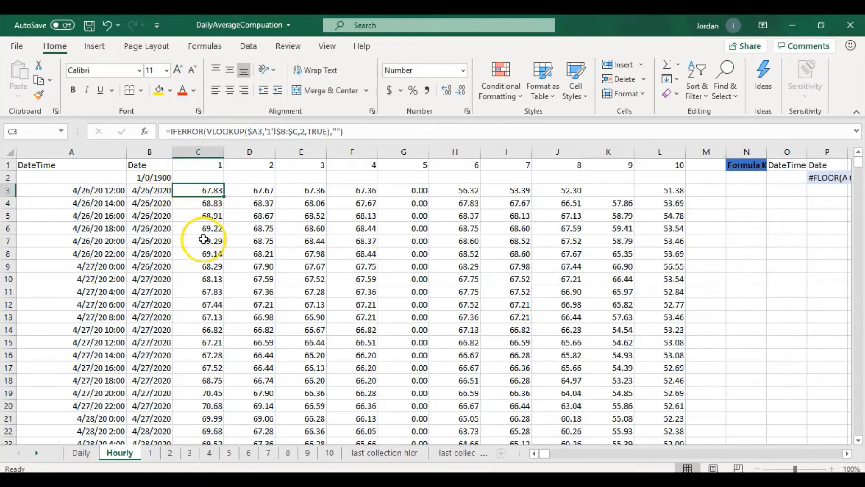
Compare the date and temperature columns on sheet 1 with the C3 lookup, and review its TRUE range_lookup argument
click(155, 458)
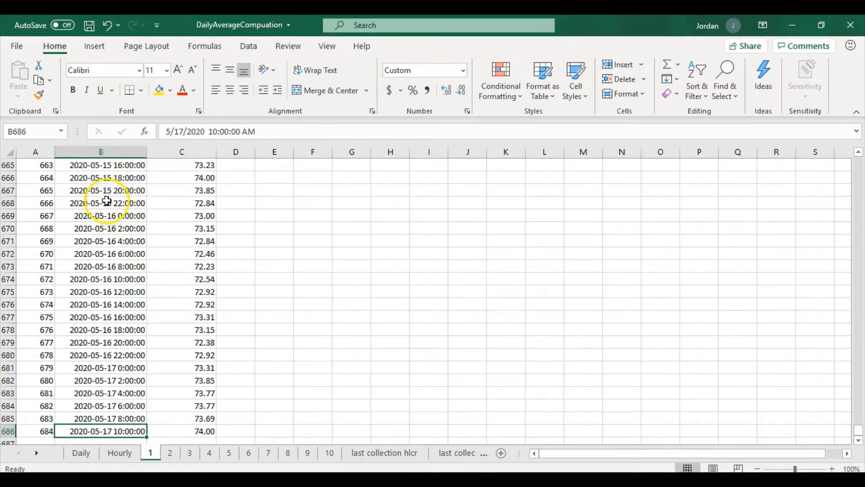
click(106, 329)
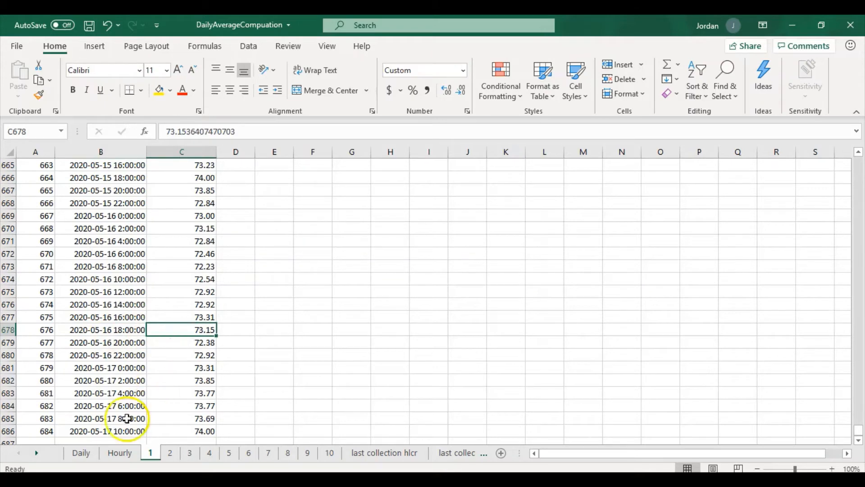
click(120, 451)
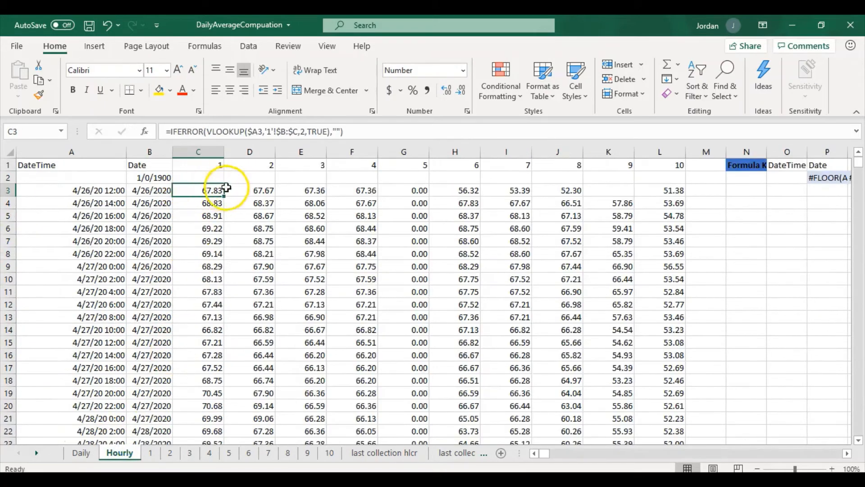
click(311, 131)
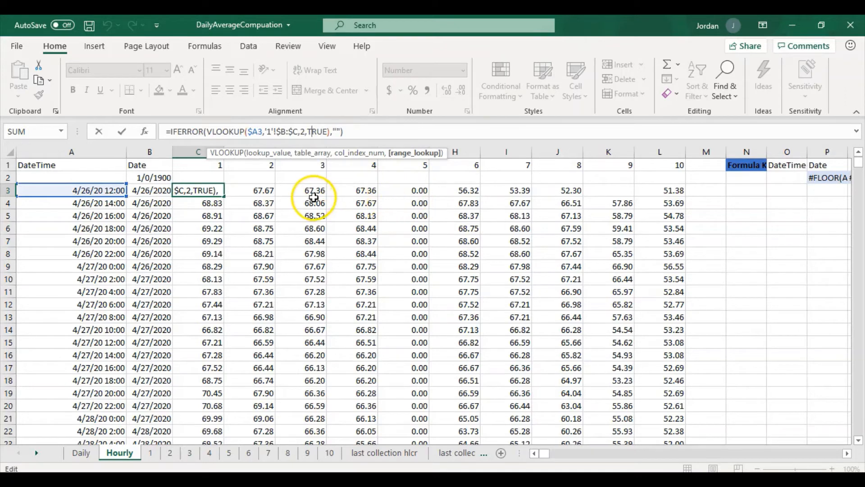
key(Return)
Check the sensor 5 lookup against the last entries on sheet 5 and clear the Hourly sensor 5 column from G3 down
click(409, 193)
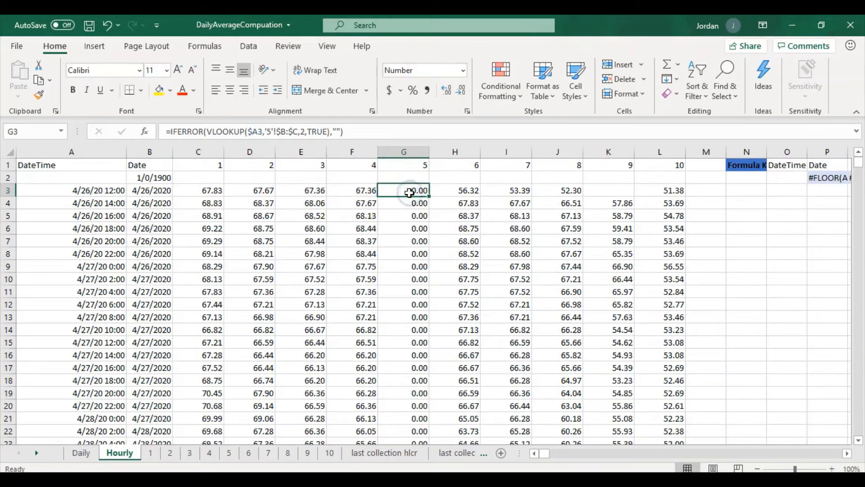
click(237, 453)
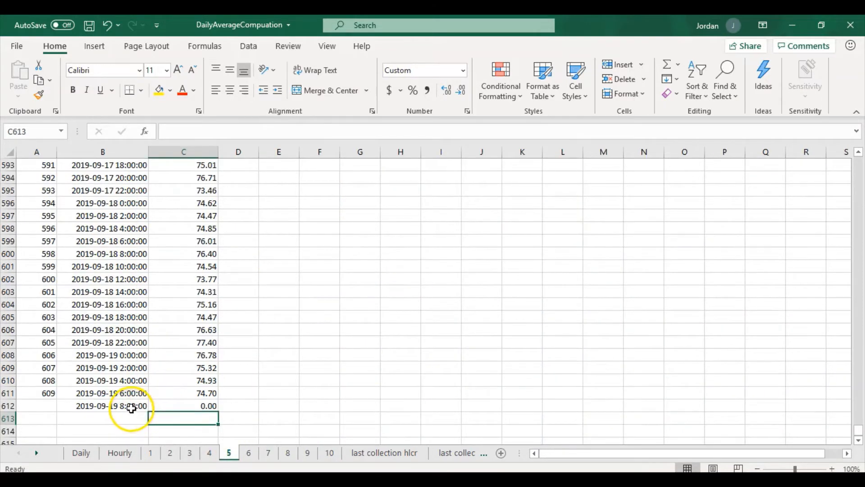
click(115, 453)
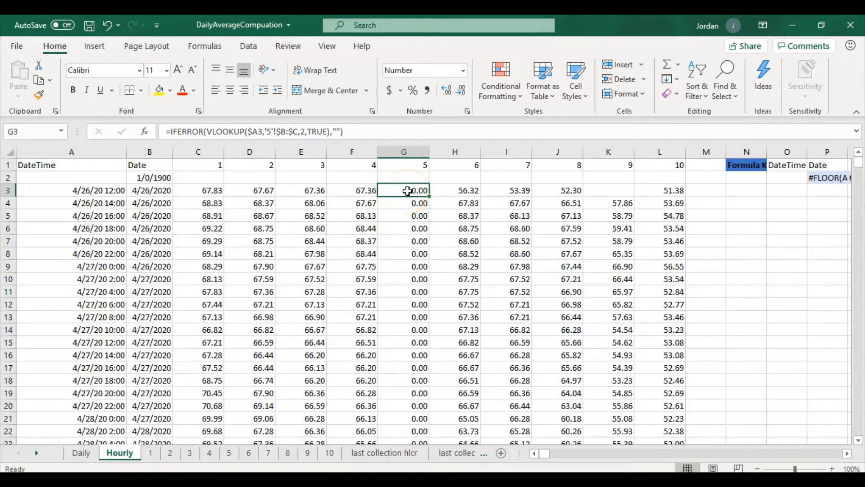
double_click(430, 197)
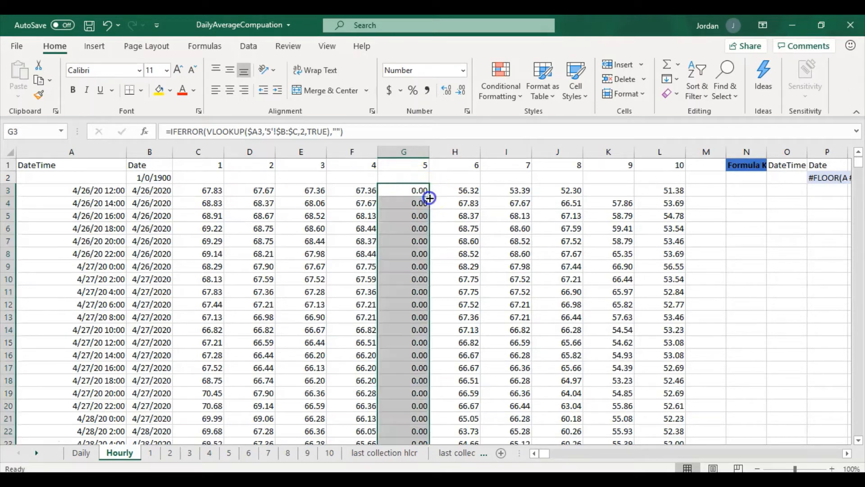
right_click(429, 198)
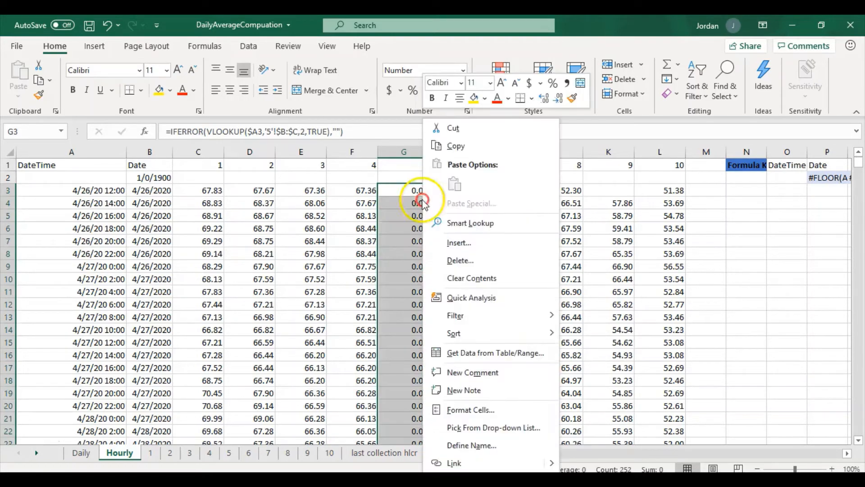
click(495, 280)
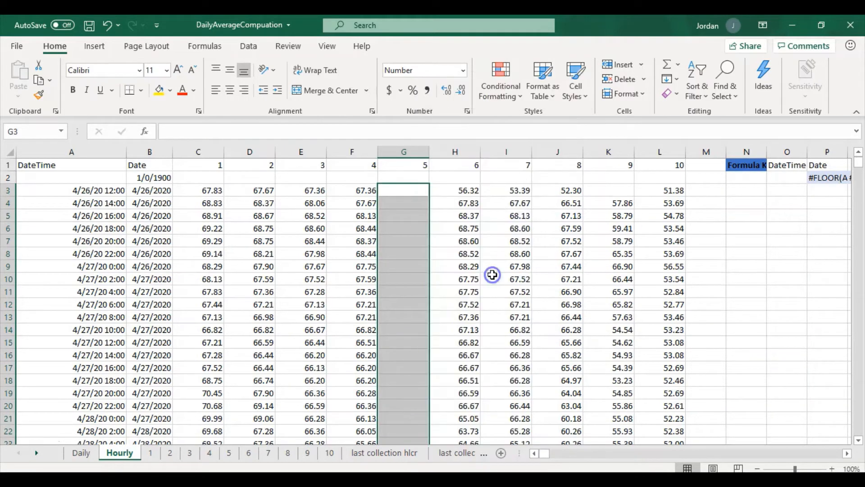
Examine the IFERROR wrapper in C3, covering its value and the empty-text value_if_error argument
click(221, 192)
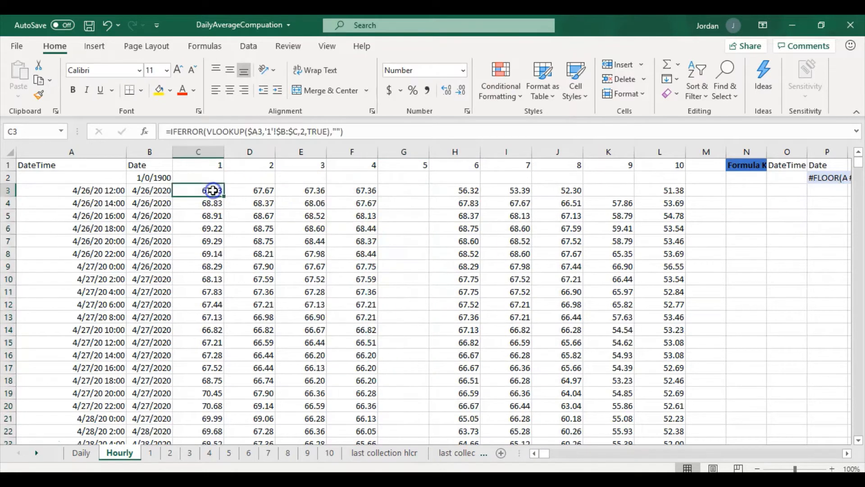
click(197, 132)
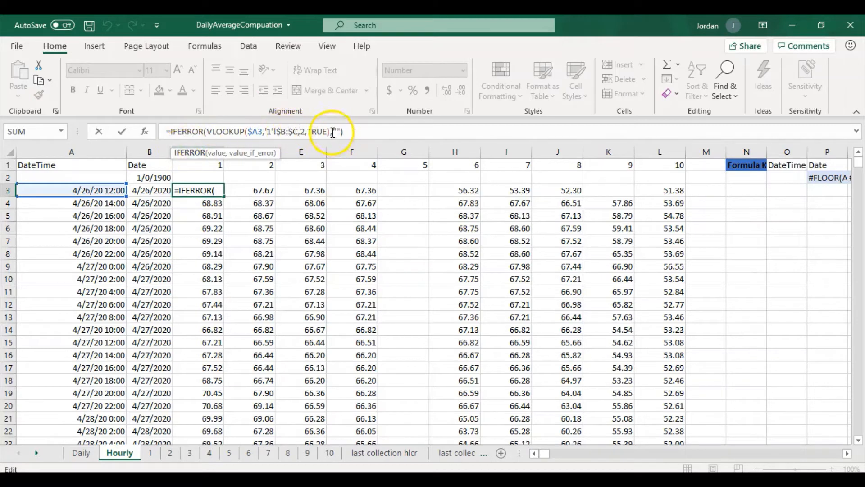
click(215, 154)
click(216, 160)
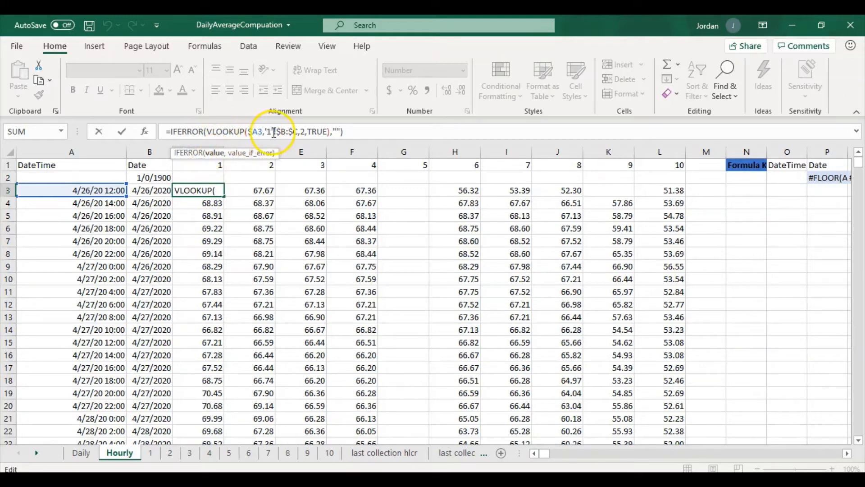
click(265, 156)
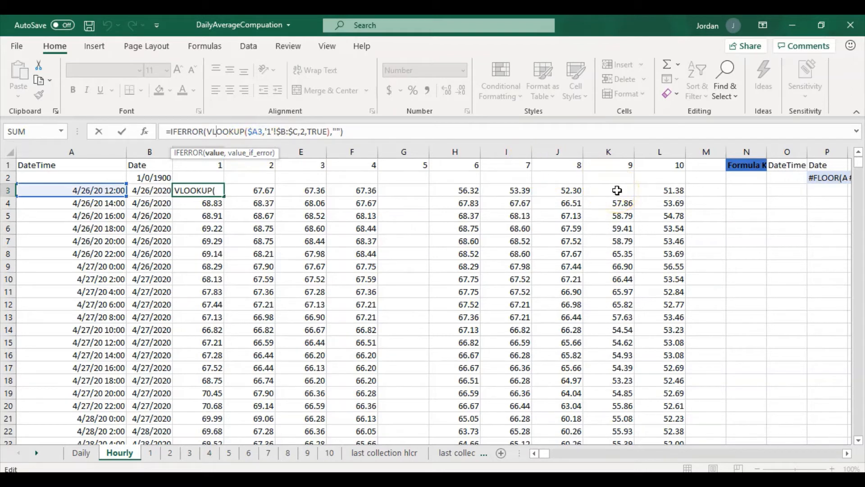
click(338, 131)
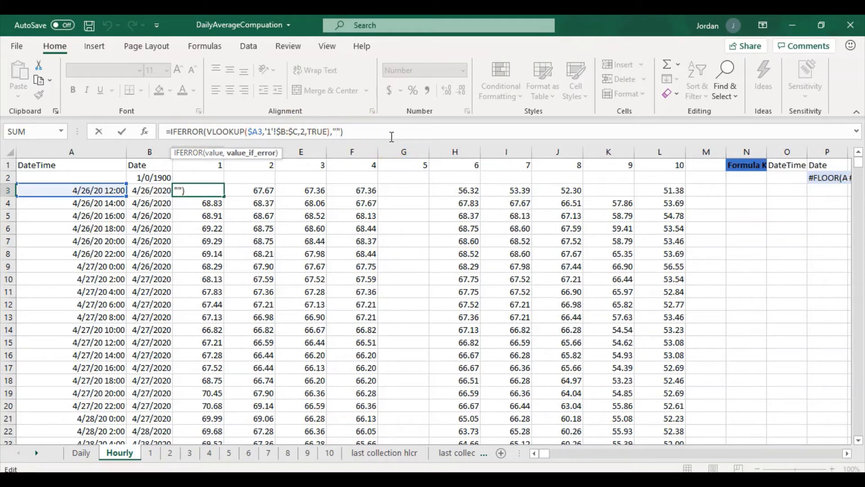
key(ctrl+Return)
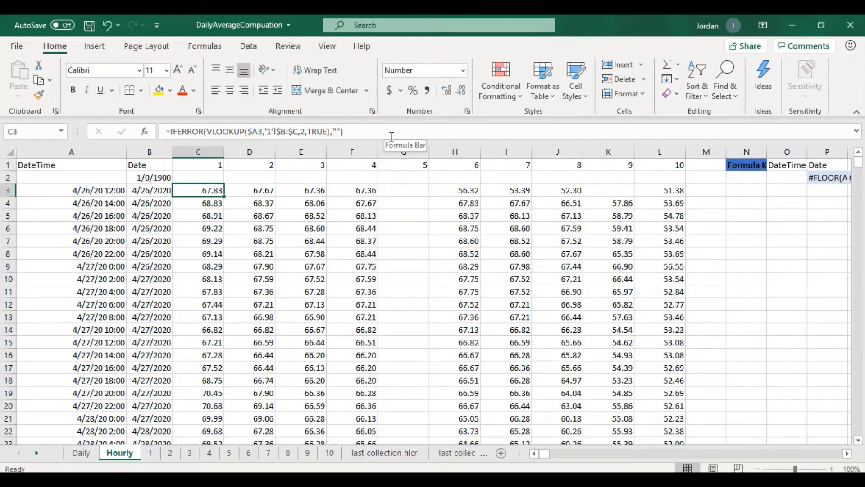
Copy rows 10 to 15 with the 4/26/2020 0:00 to 10:00 readings from the last collection hlcr sheet
key(Home)
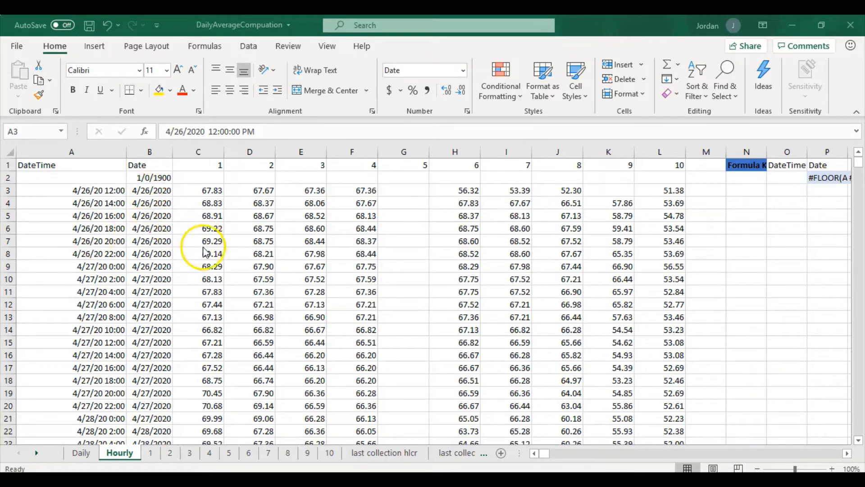
click(96, 192)
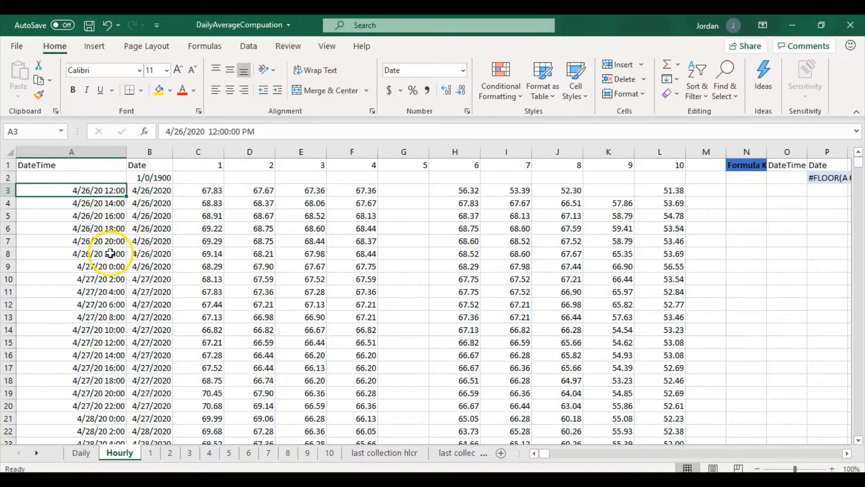
click(391, 454)
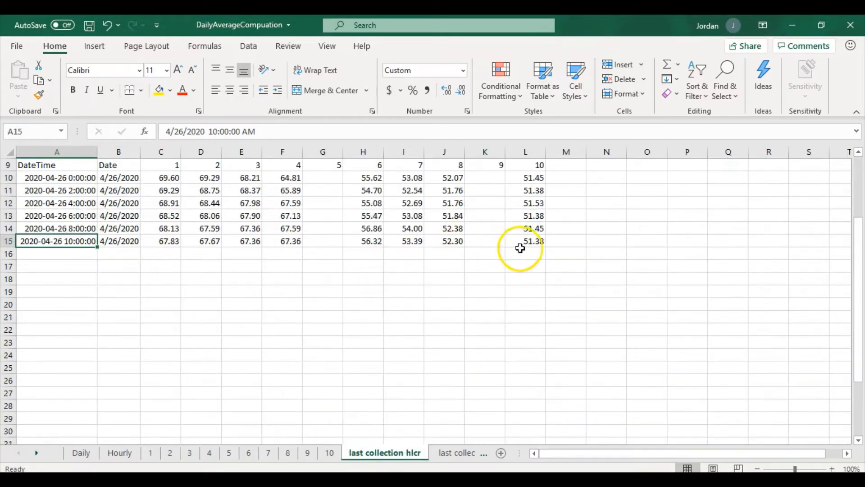
drag(7, 177, 5, 243)
right_click(79, 207)
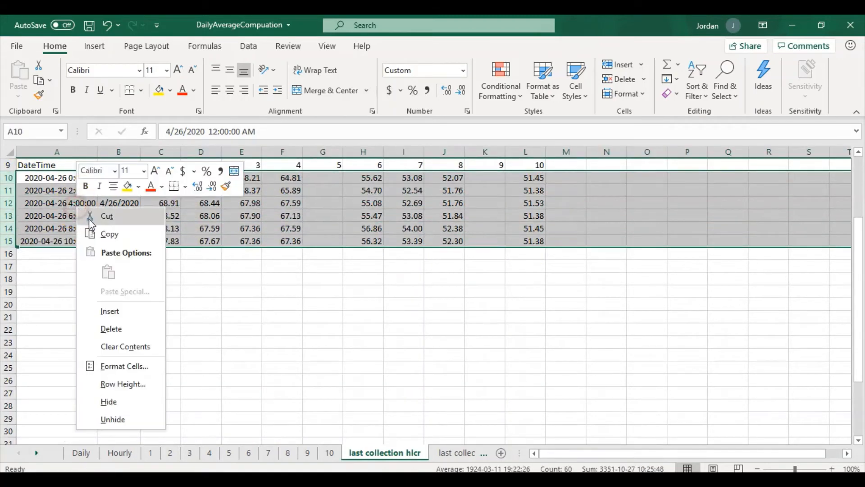
click(108, 235)
Insert the copied last-collection rows above row 3 of the Hourly sheet
click(118, 452)
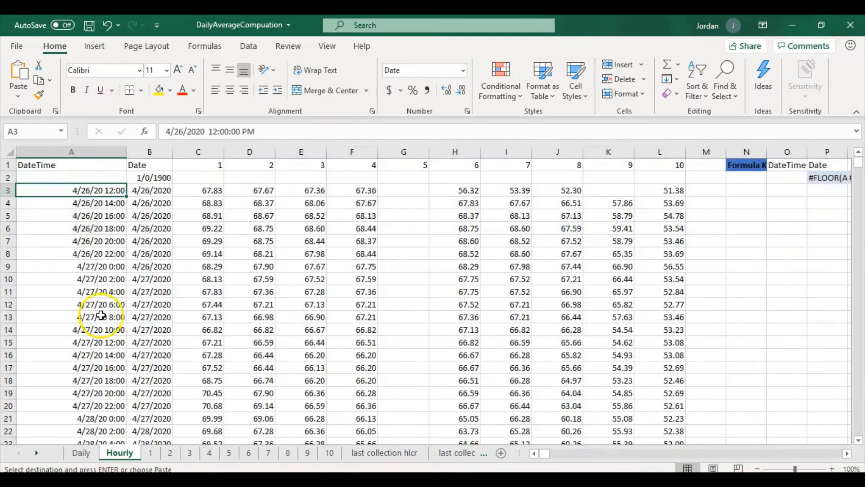
click(9, 190)
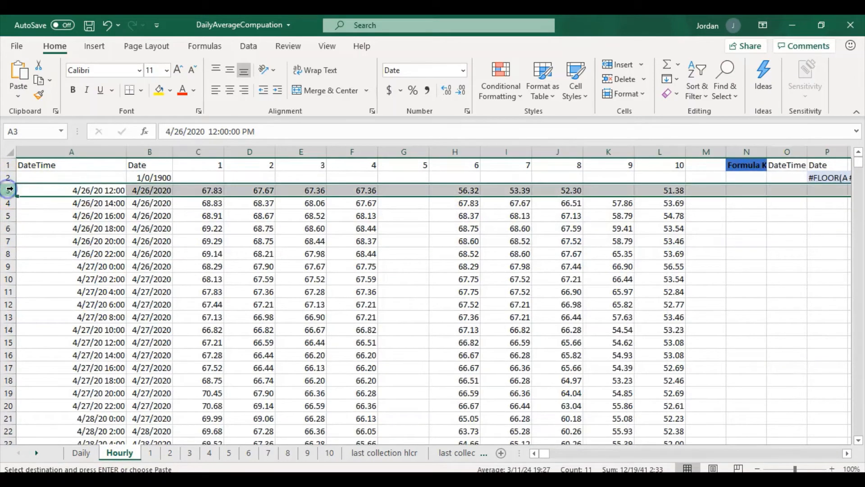
right_click(9, 190)
click(90, 295)
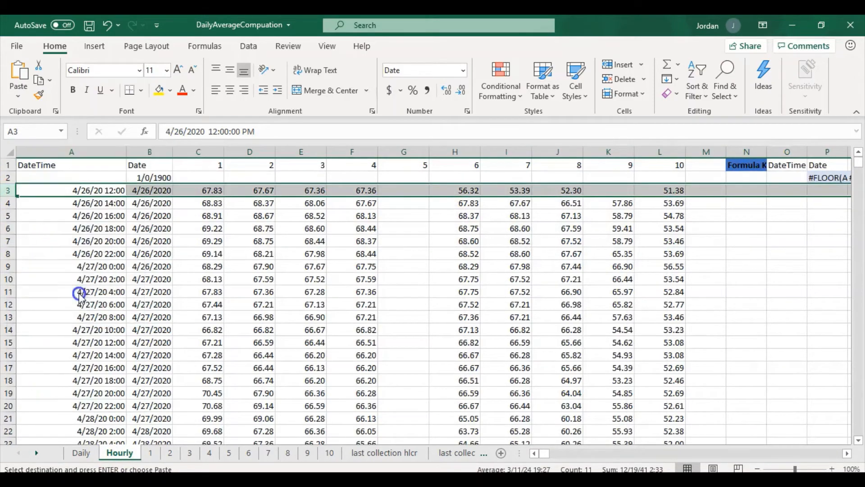
click(122, 314)
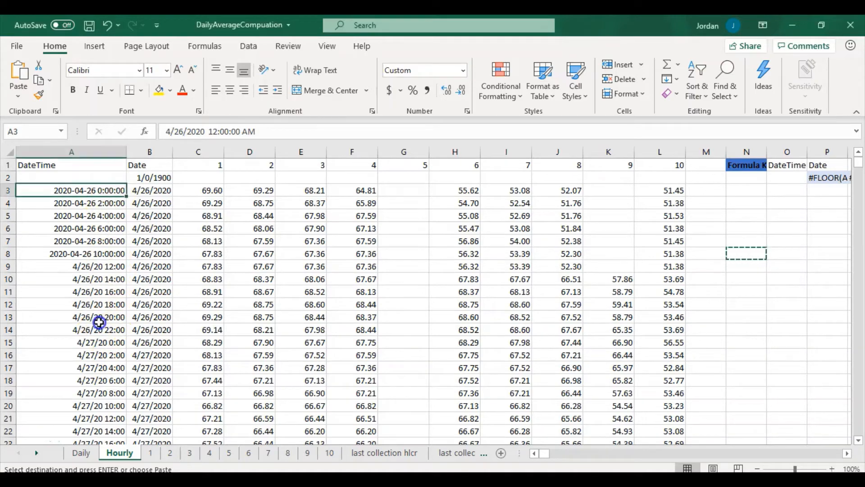
Copy the final six Hourly readings, A255:L260, and paste them as values at A9 on the last collection hlcr sheet
click(91, 308)
key(ctrl+Down)
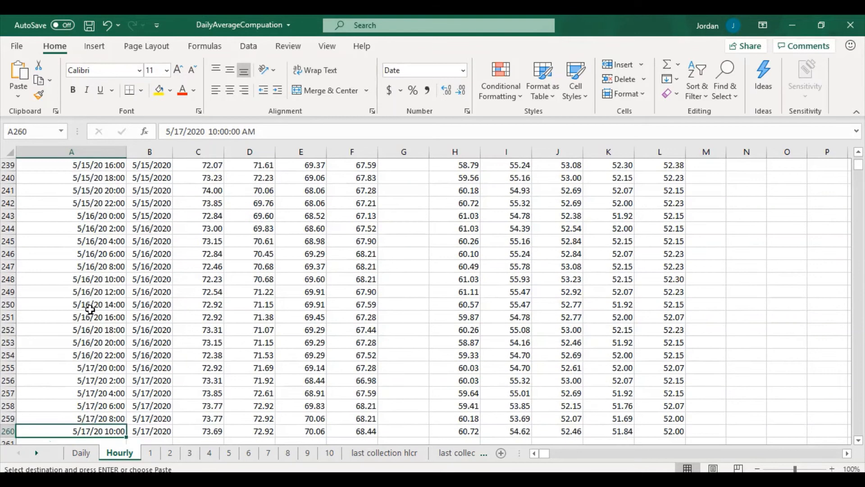
drag(49, 365, 655, 434)
right_click(282, 426)
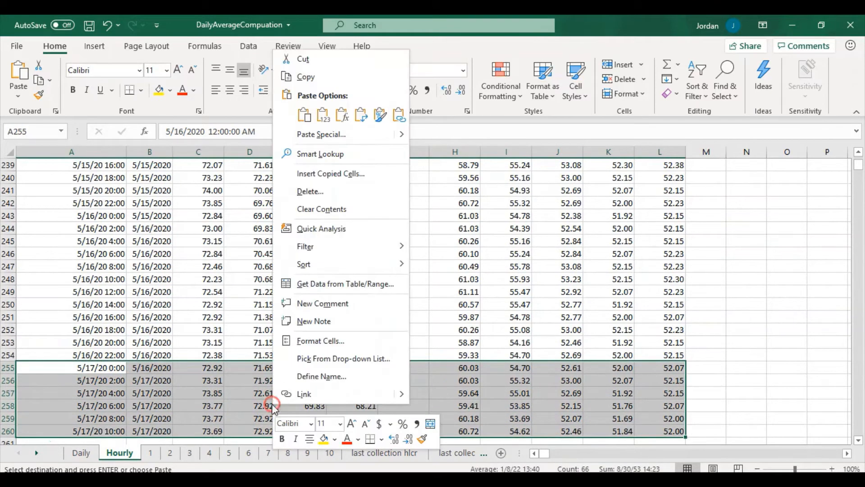
click(323, 84)
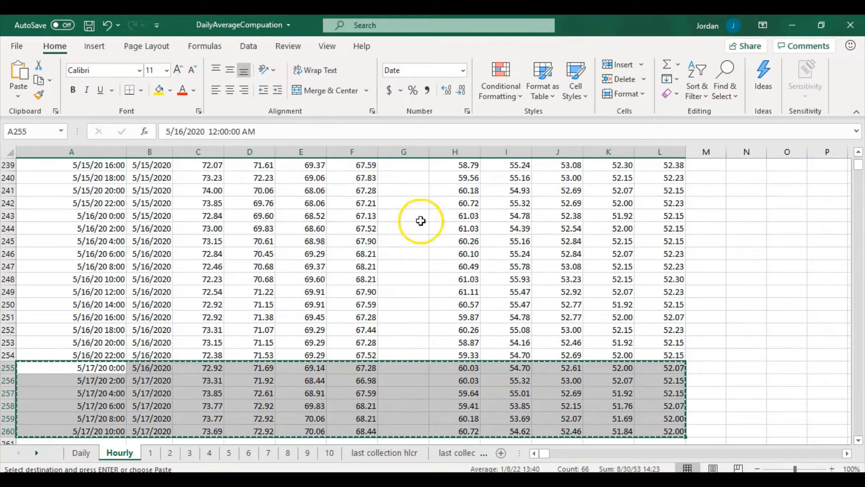
click(385, 453)
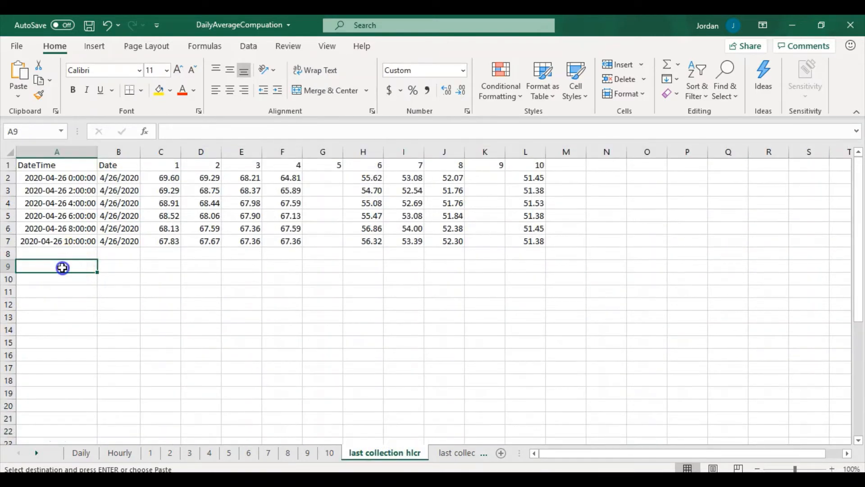
right_click(62, 268)
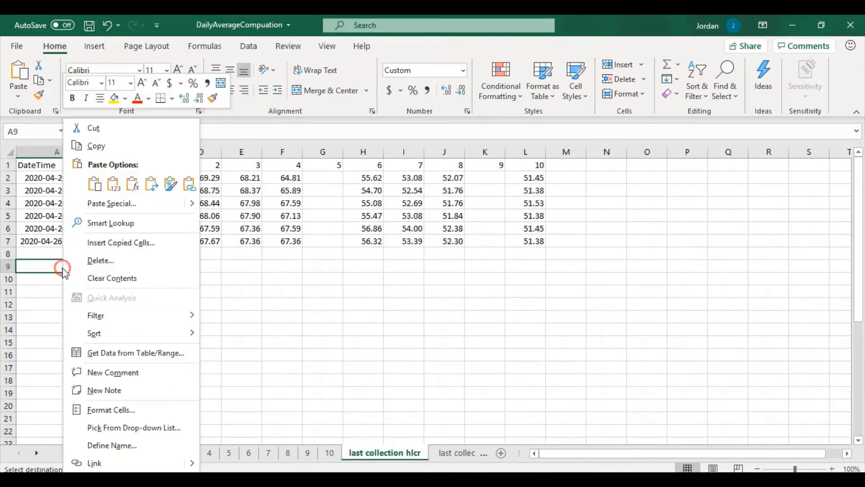
click(112, 186)
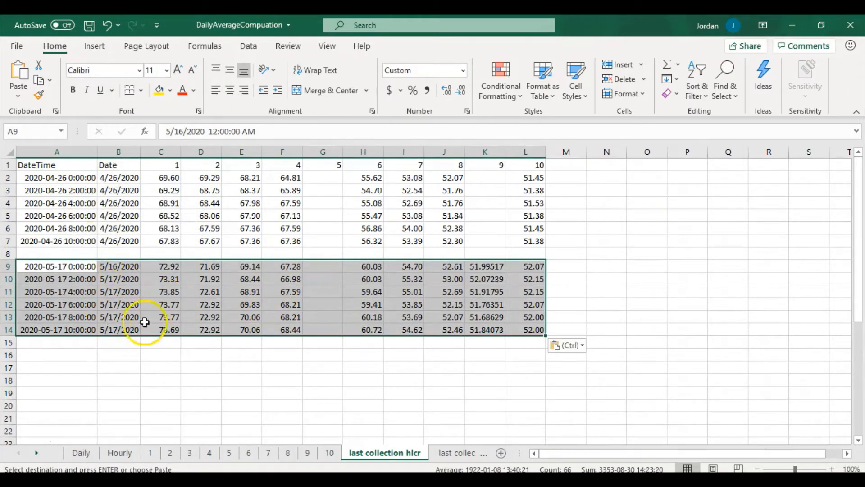
Paste the same Hourly readings as formulas at A16 on the last collection hlcr sheet for comparison
click(82, 355)
right_click(82, 355)
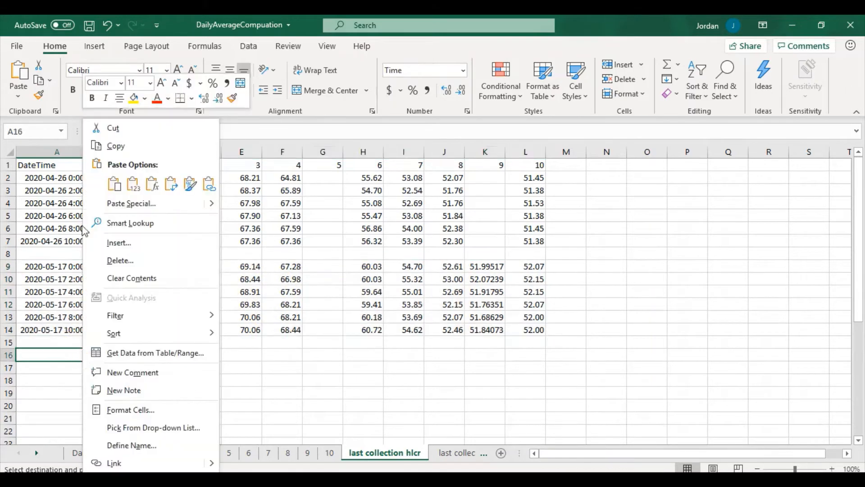
click(134, 185)
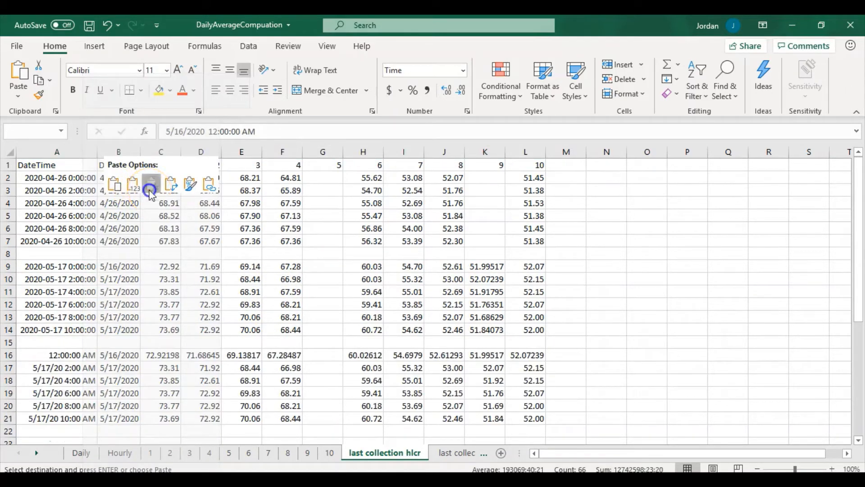
click(151, 189)
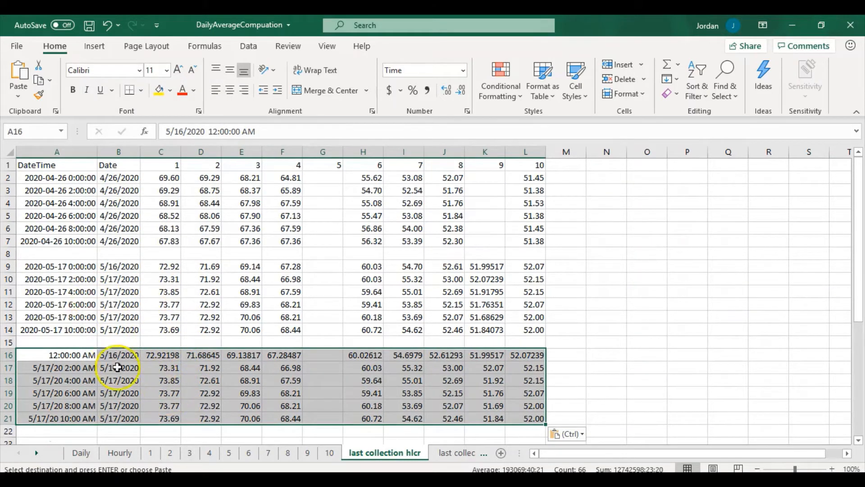
Compare the value-only cell C12 with the formula in C19, checking its table array reference to sheet 1
click(168, 305)
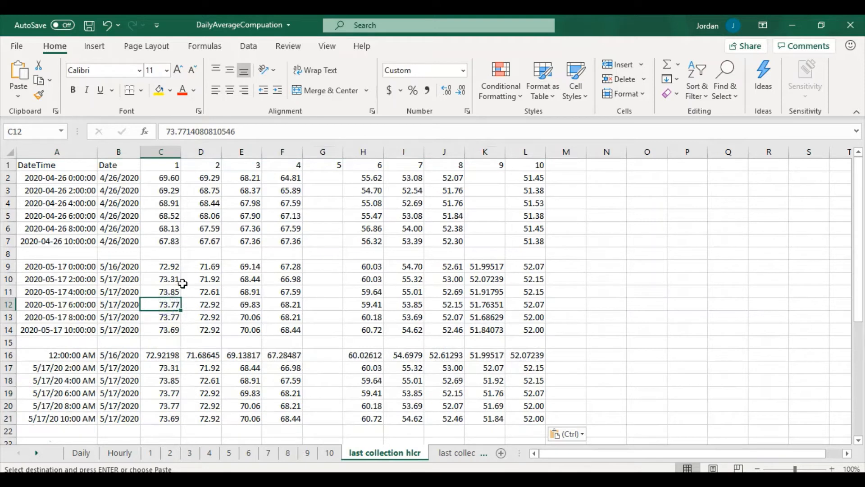
click(187, 299)
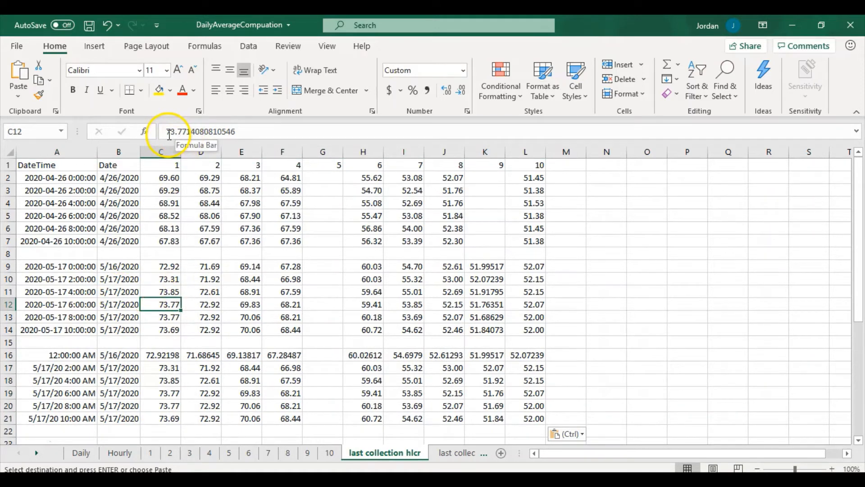
click(162, 392)
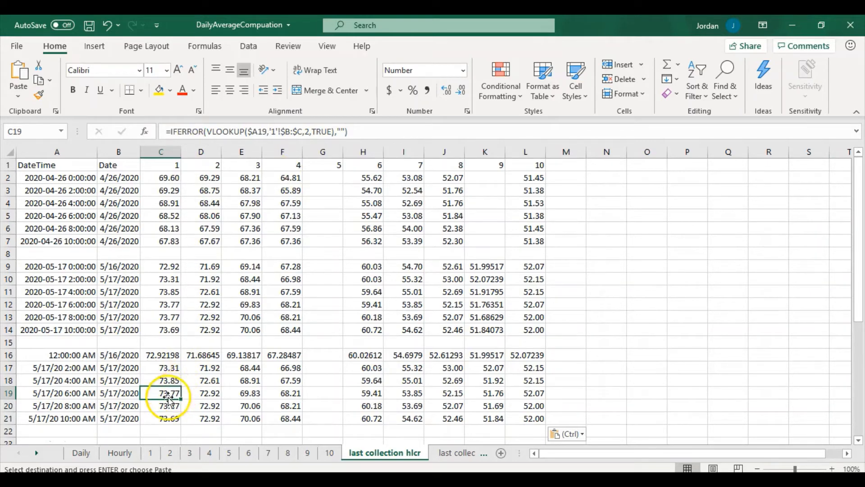
click(274, 131)
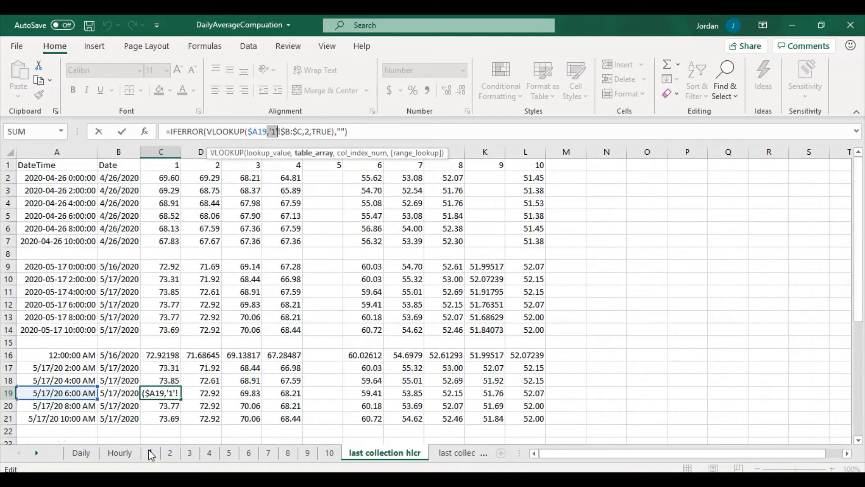
click(359, 469)
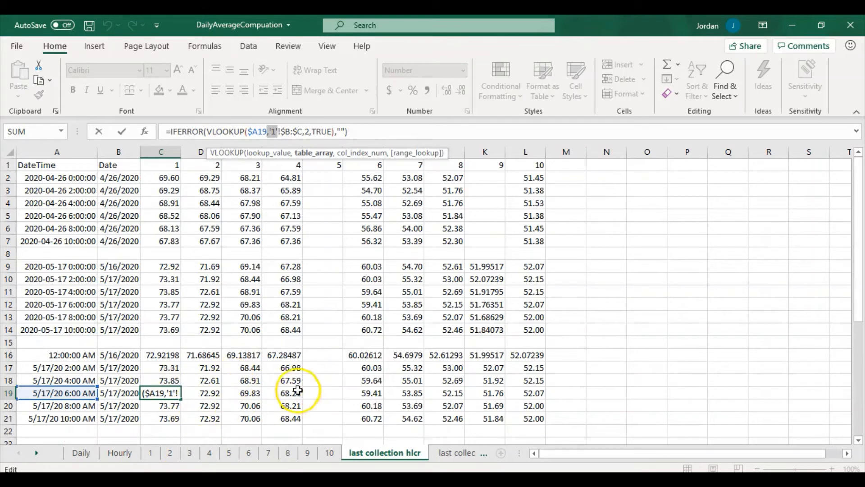
Clear the contents of the formula copy in A16:L21 and the old April readings in A2:L7
drag(532, 418, 47, 358)
right_click(58, 367)
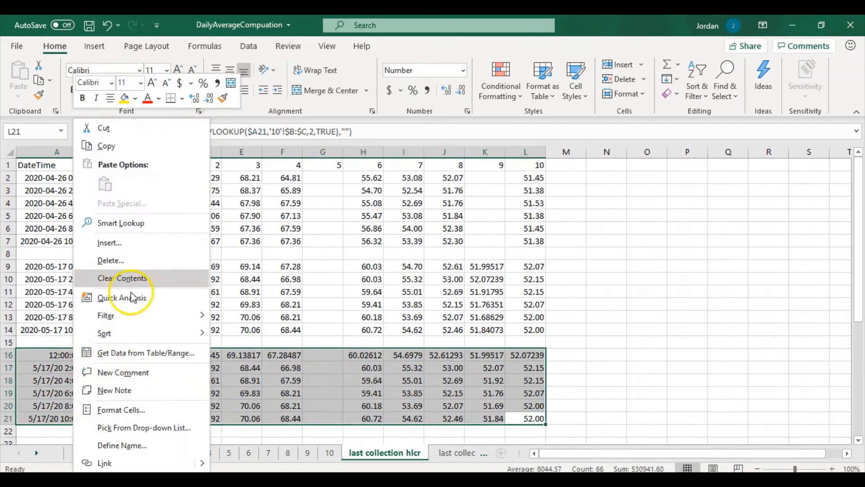
click(126, 274)
drag(518, 242, 45, 178)
right_click(104, 226)
click(155, 277)
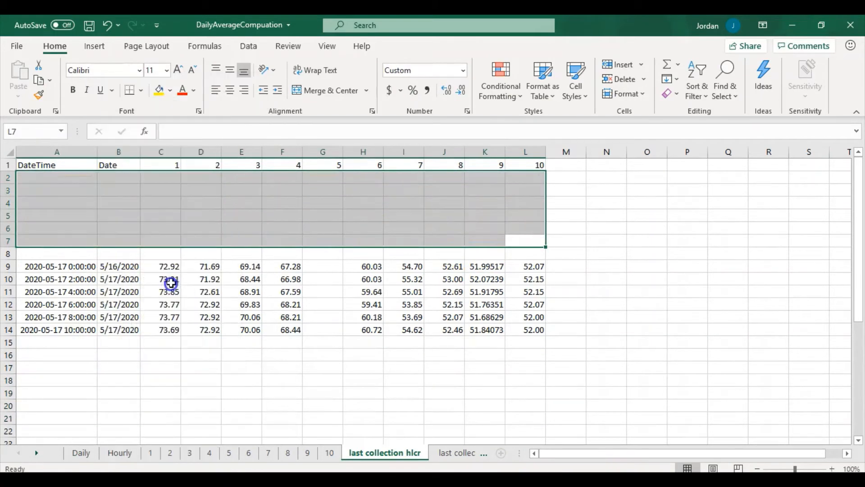
Move the 5/17/2020 readings from A9:L14 up to A2, directly under the header row
drag(66, 262, 521, 334)
key(ctrl+c)
click(83, 179)
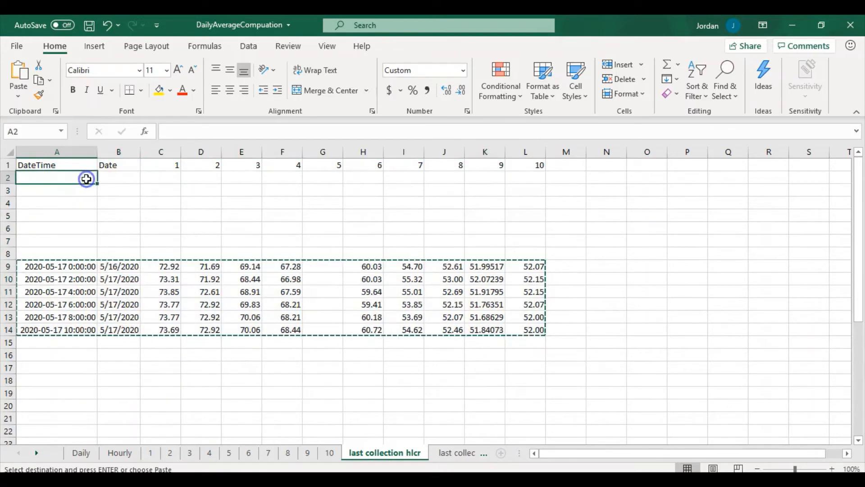
key(ctrl+v)
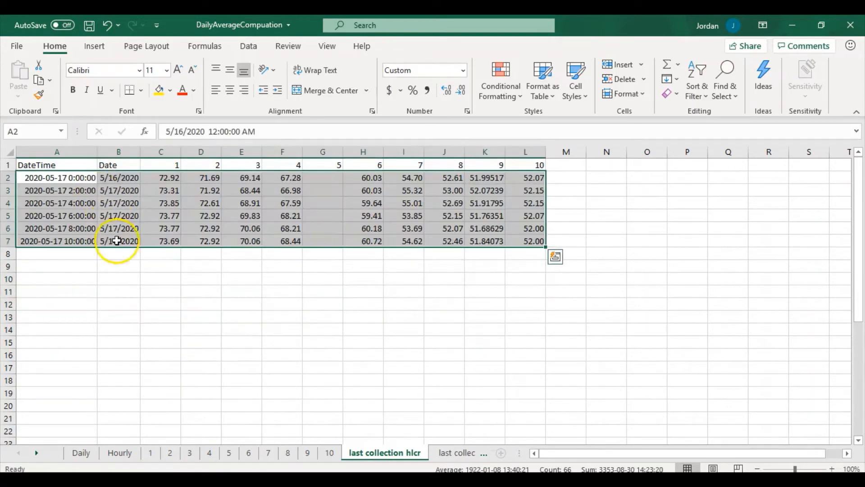
Clear the incomplete last day's readings in A255:L260 on the Hourly sheet
click(82, 453)
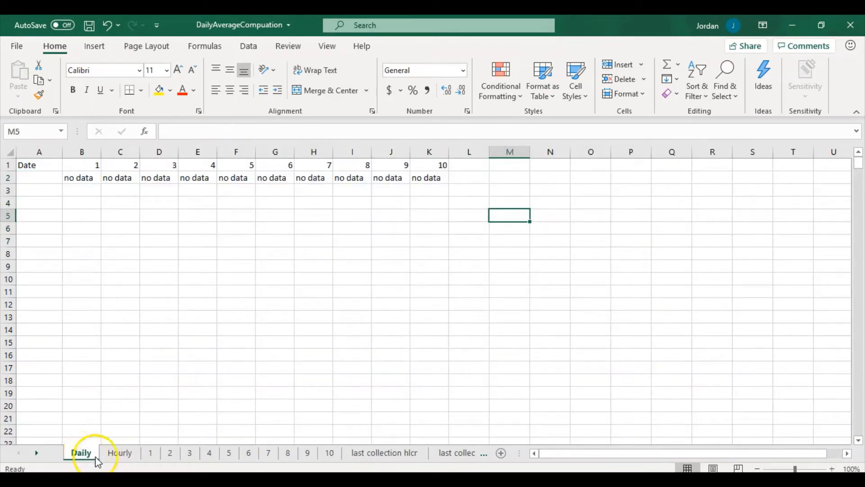
click(119, 453)
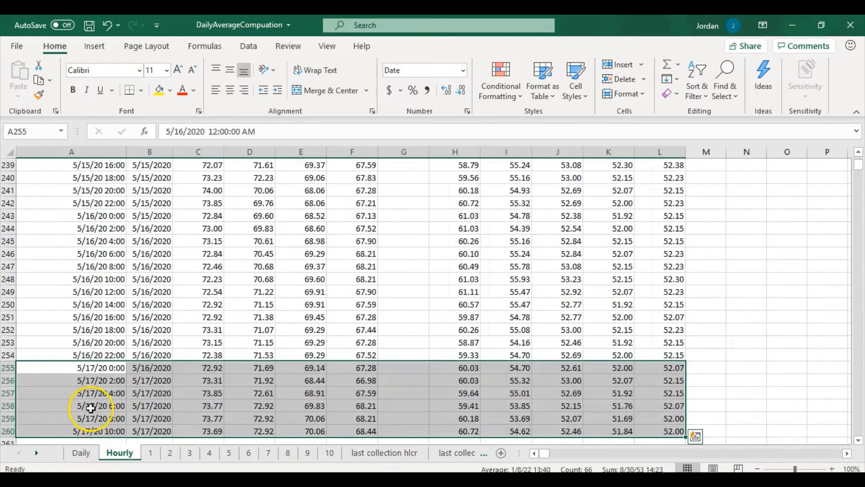
right_click(91, 399)
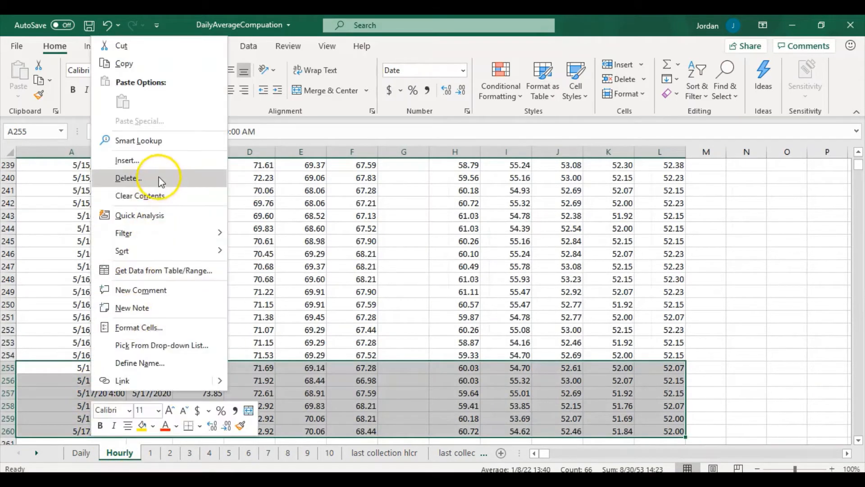
click(154, 195)
click(110, 355)
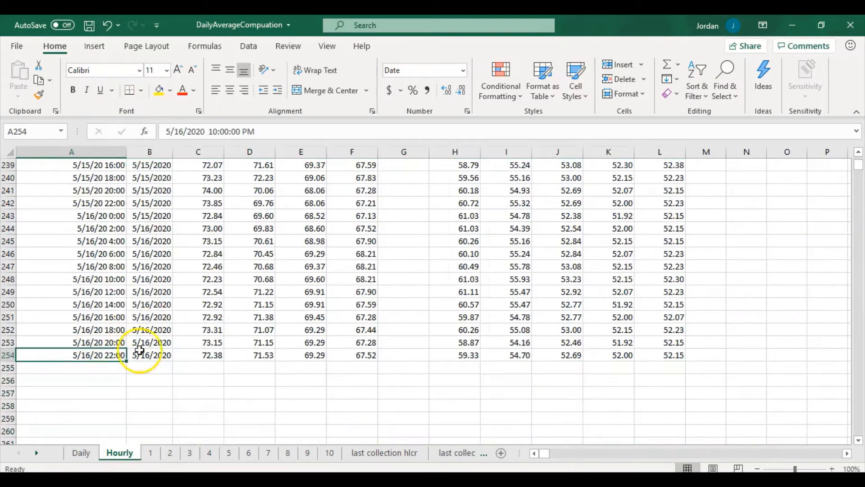
Return to the top of the Hourly data and open the Daily sheet
key(ctrl+Up)
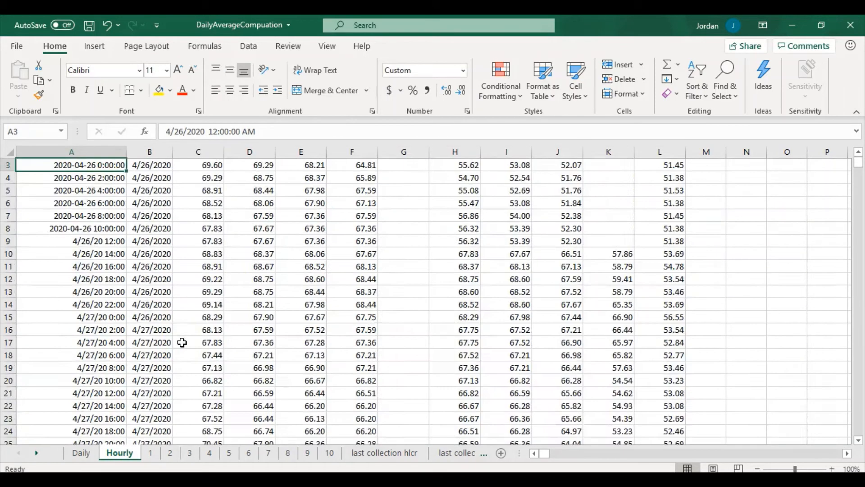
scroll(90, 280, up, 1)
click(81, 452)
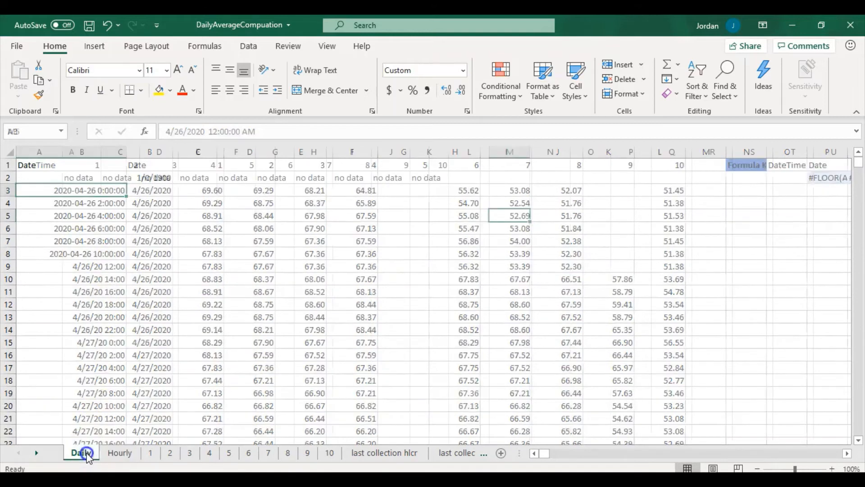
Enter the start date 4/26/2020 in cell A3 of the Daily sheet and fill the dates down to 5/16/2020
click(40, 190)
text(4/)
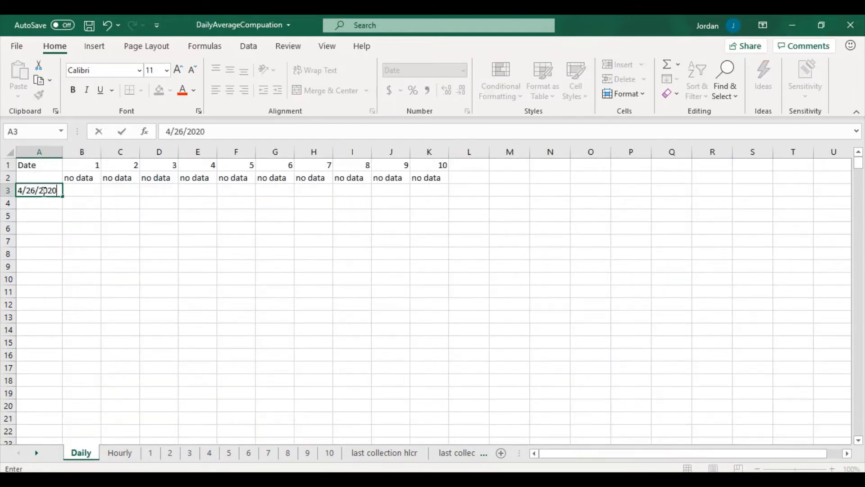
text(26/2020)
key(Return)
click(42, 191)
drag(62, 196, 66, 444)
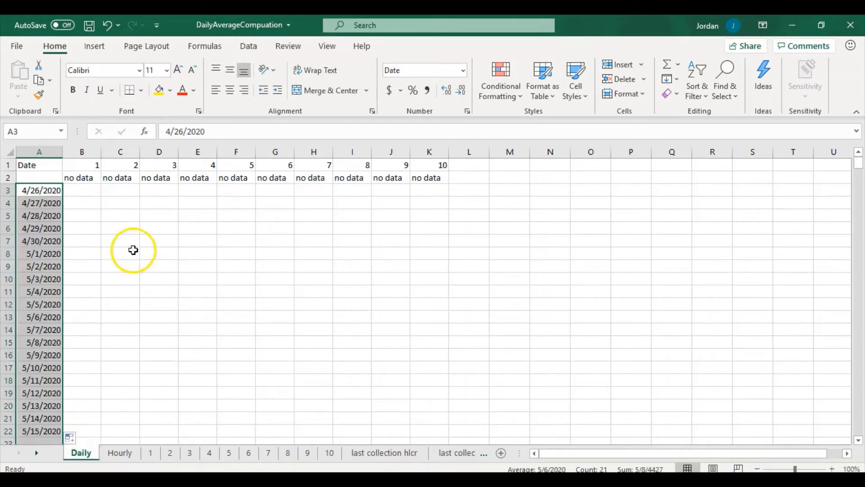
Examine the row 2 averaging formulas on the Daily sheet, checking the ranges B2 references against the Hourly sheet
drag(90, 179, 429, 179)
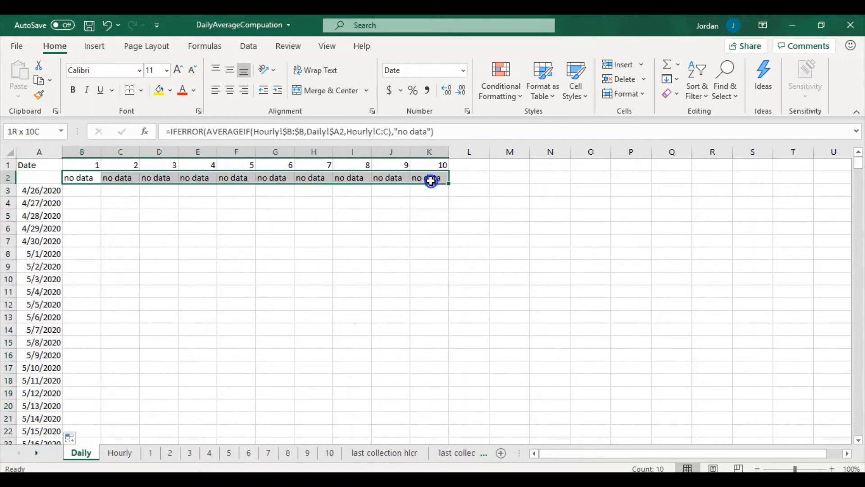
click(114, 201)
click(90, 177)
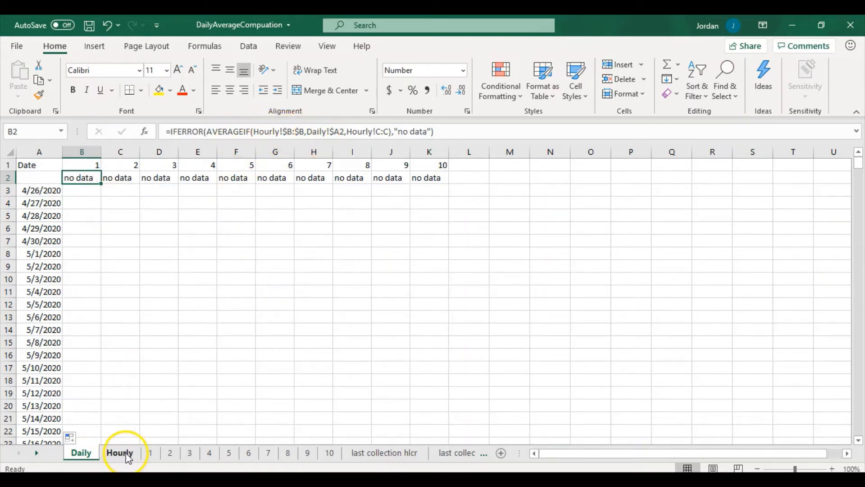
click(271, 135)
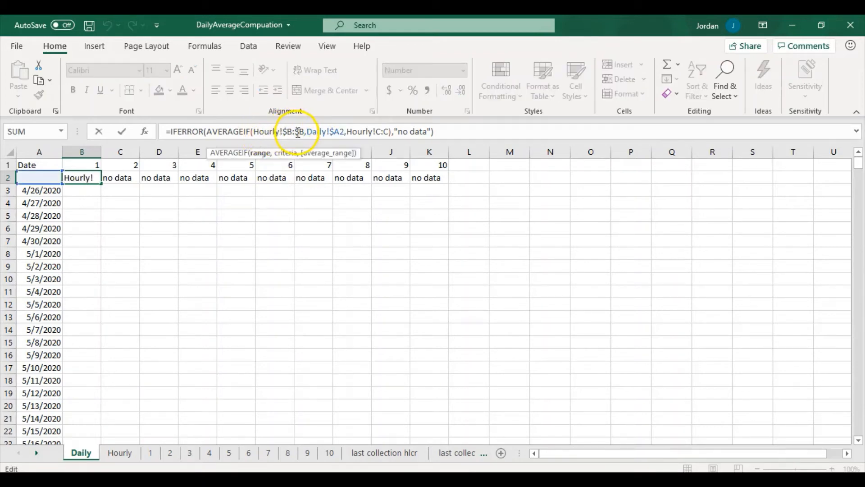
key(Escape)
click(121, 452)
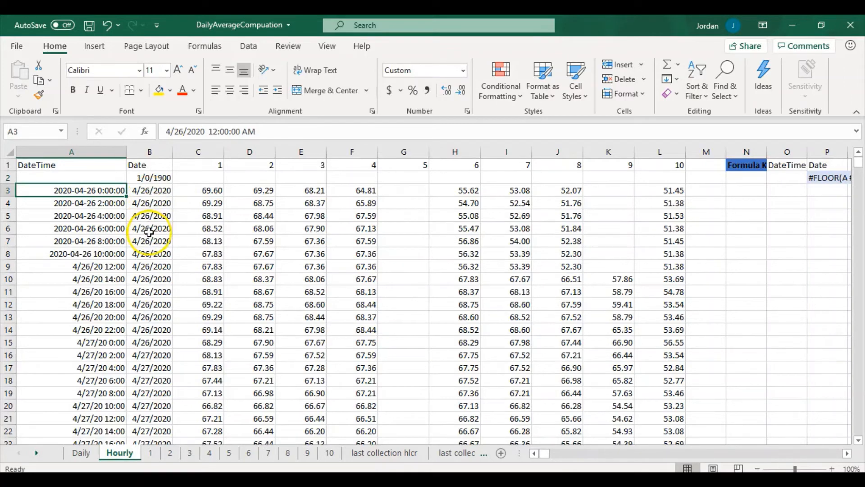
click(81, 452)
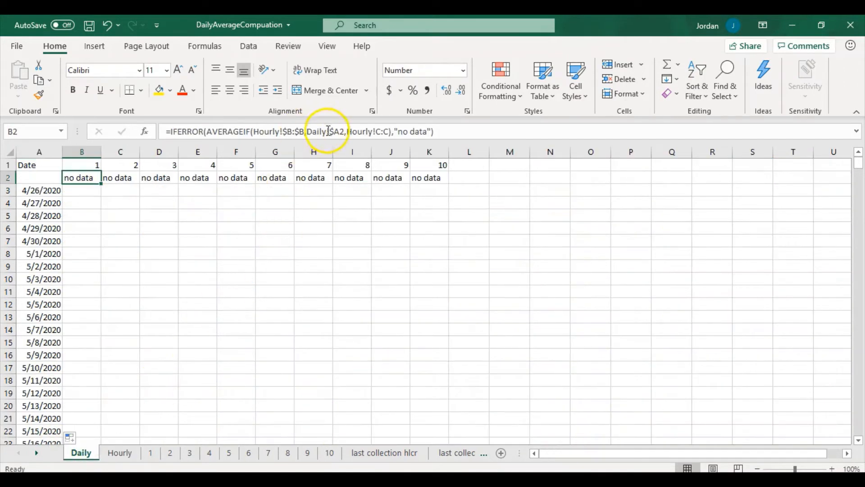
click(378, 132)
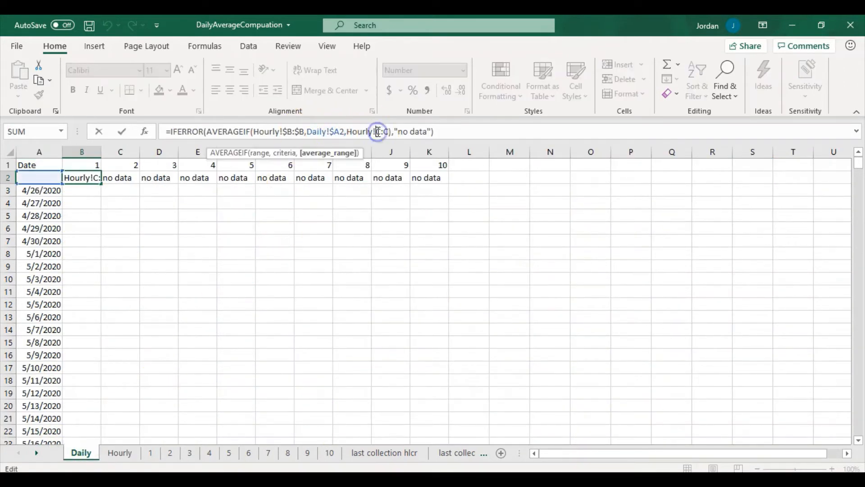
click(241, 178)
key(Escape)
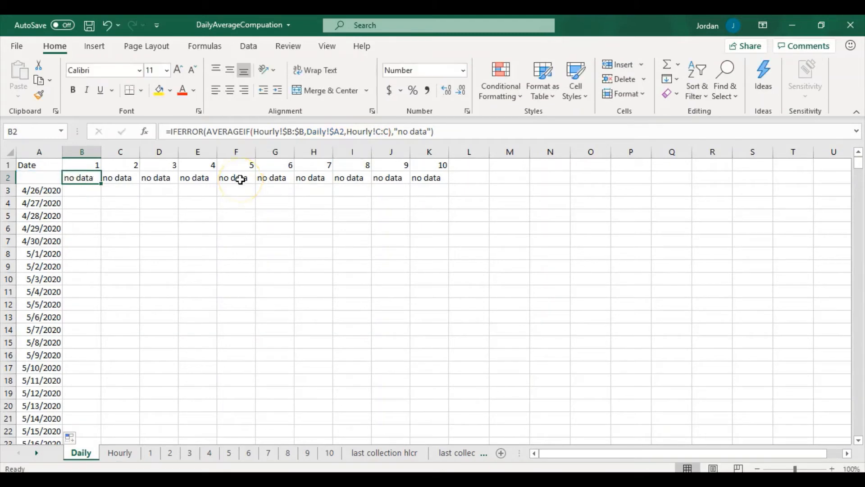
Fill the averaging formulas in B2:K2 down alongside all the dates on the Daily sheet and save the workbook
click(92, 177)
drag(91, 177, 435, 179)
double_click(450, 182)
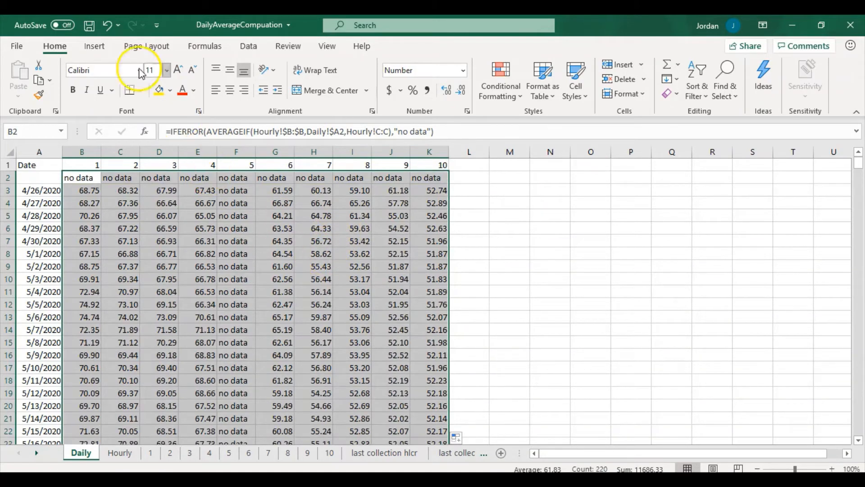
click(89, 25)
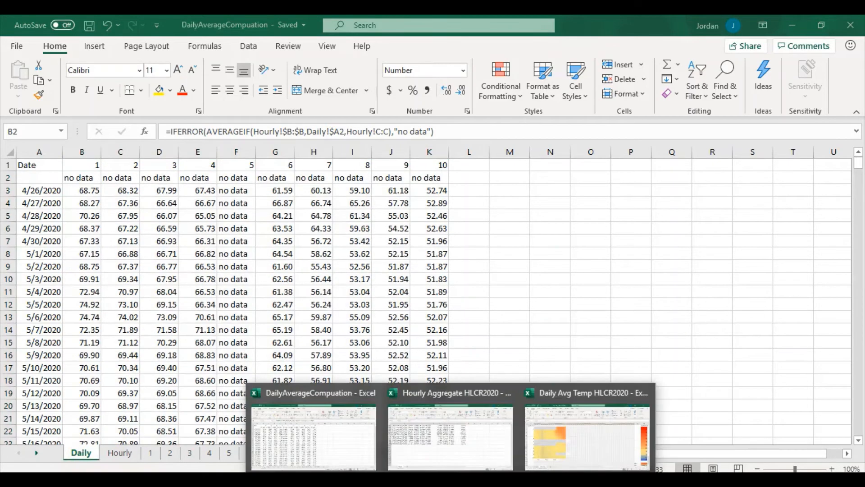
Review the existing records in the Hourly Aggregate HLCR2020 workbook, from its last filled row back to the headers
mouse_move(474, 441)
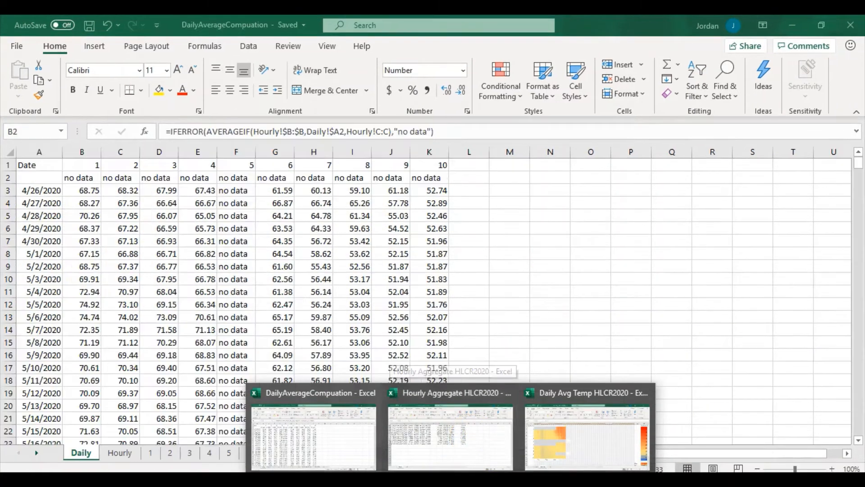
click(463, 437)
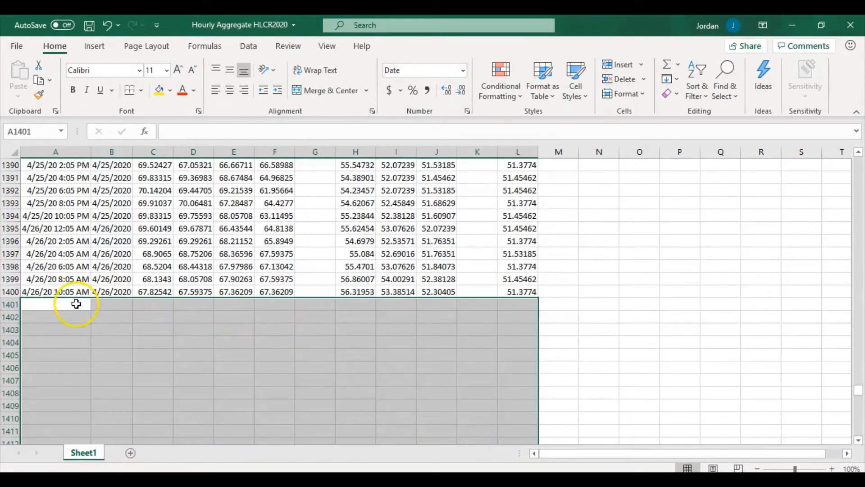
click(62, 293)
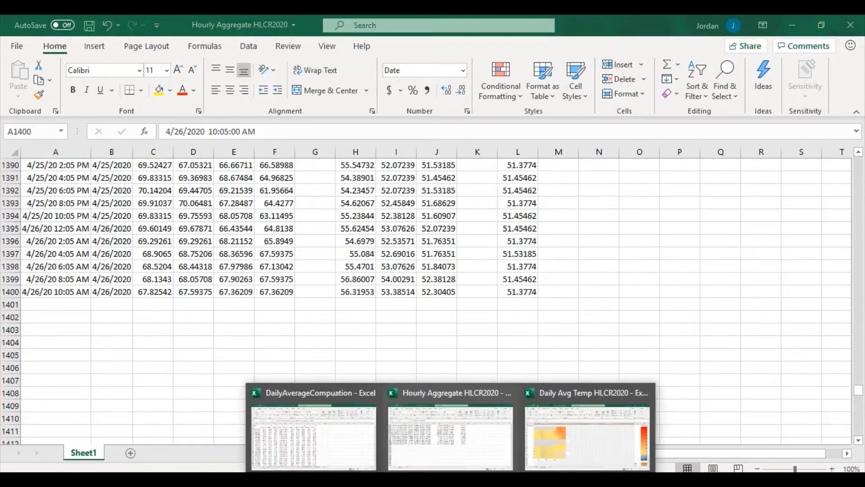
click(517, 292)
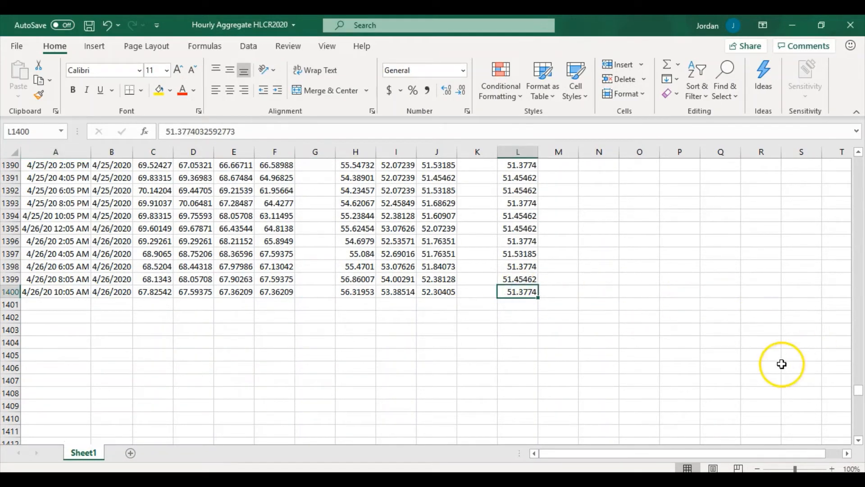
drag(858, 390, 856, 135)
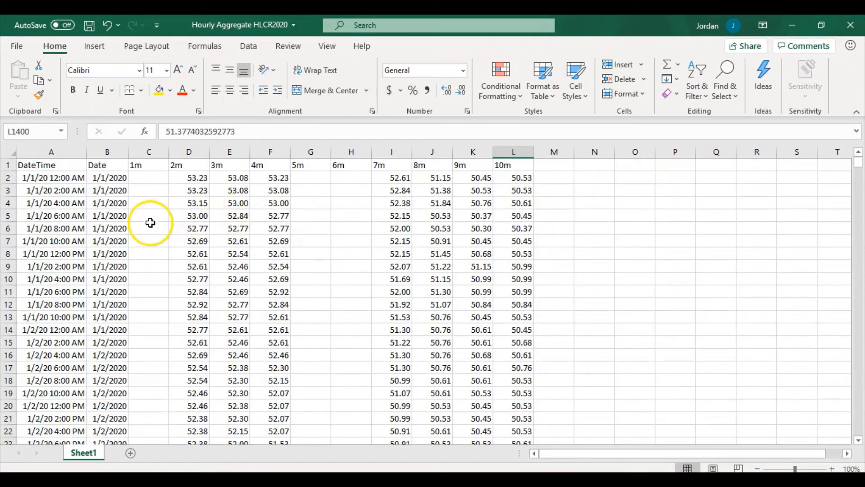
click(792, 25)
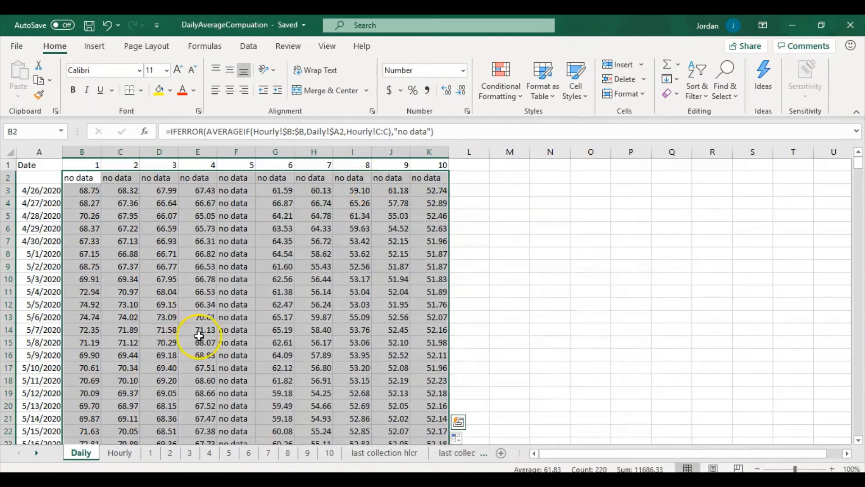
Copy the hourly data in A3:L254 on the Hourly sheet of the DailyAverageCompuation workbook
click(134, 453)
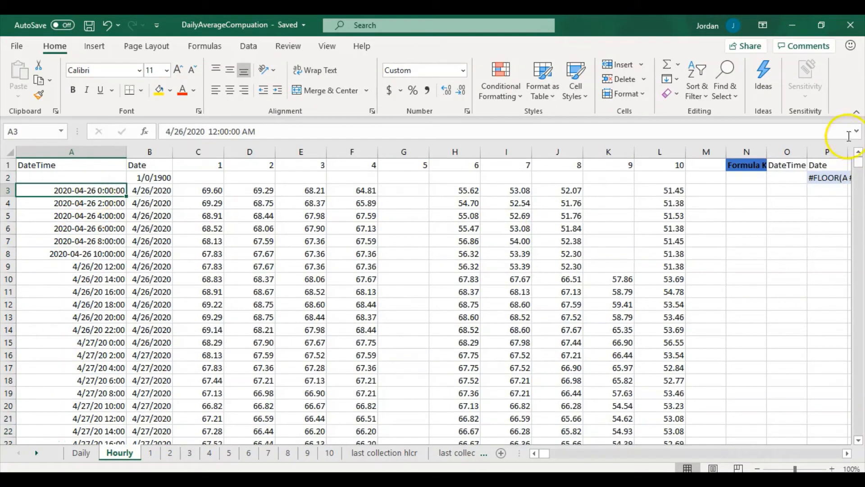
mouse_move(859, 166)
mouse_down()
mouse_move(859, 201)
mouse_move(856, 162)
mouse_move(851, 180)
mouse_up()
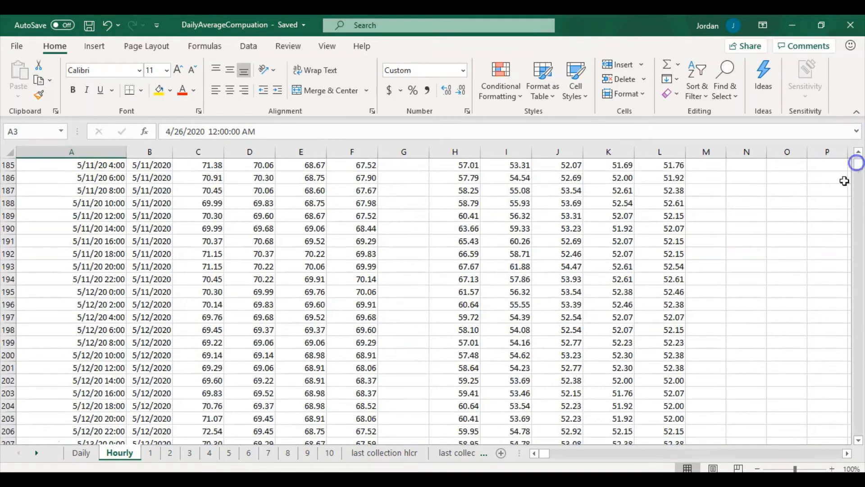
scroll(671, 301, down, 18)
scroll(663, 332, up, 1)
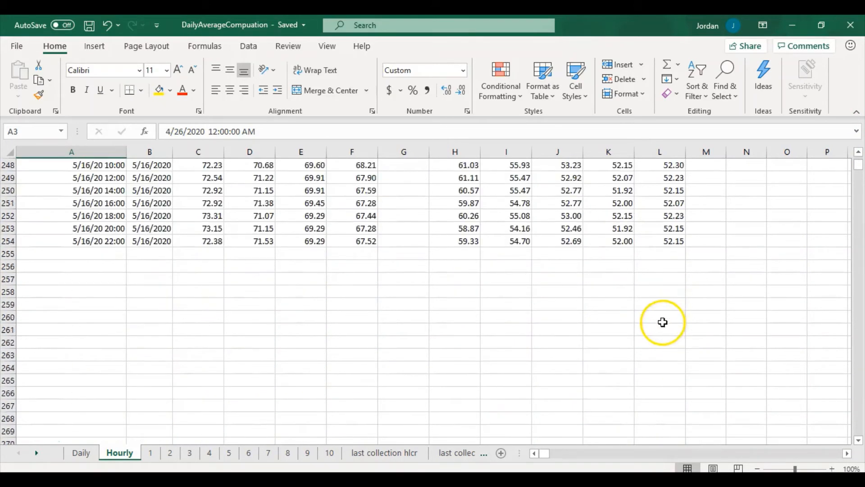
shift+click(668, 242)
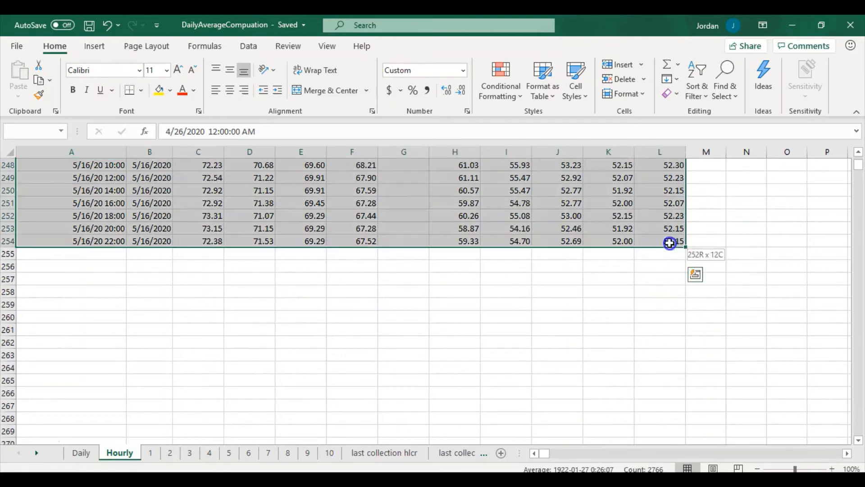
right_click(269, 233)
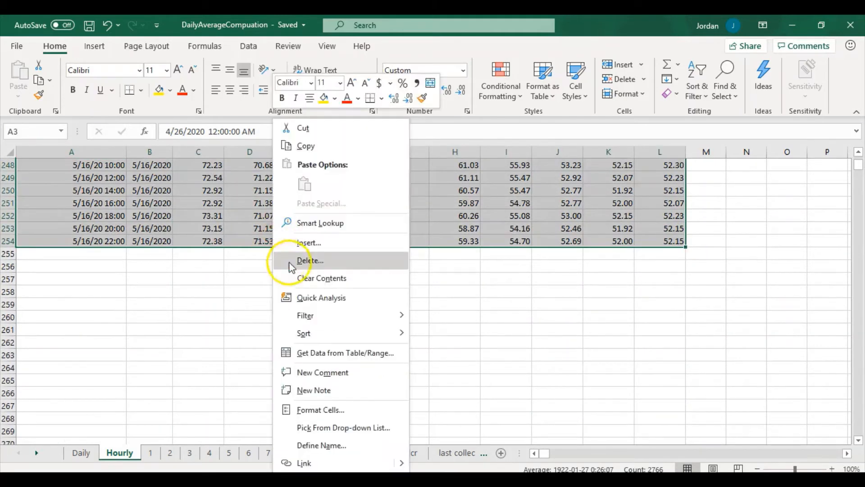
click(306, 145)
scroll(303, 242, up, 20)
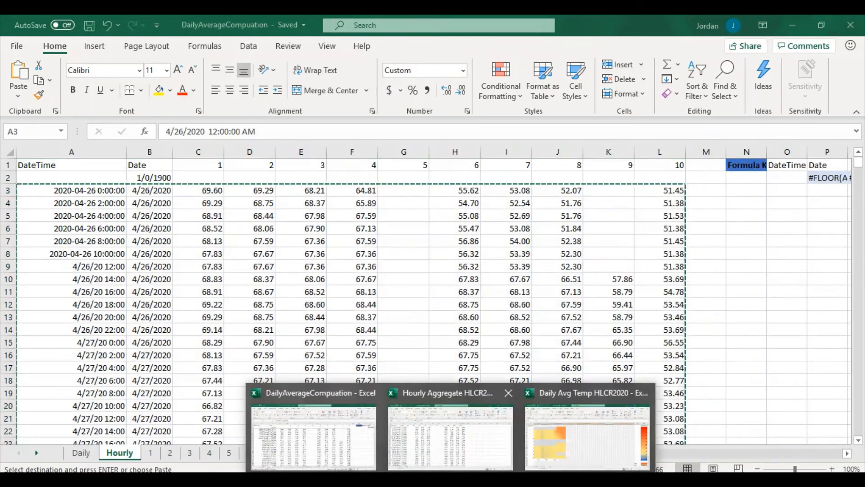
Paste the copied hourly data as values at A1401 in the Hourly Aggregate HLCR2020 workbook, saving and closing the file
click(425, 451)
scroll(104, 361, down, 4)
click(80, 345)
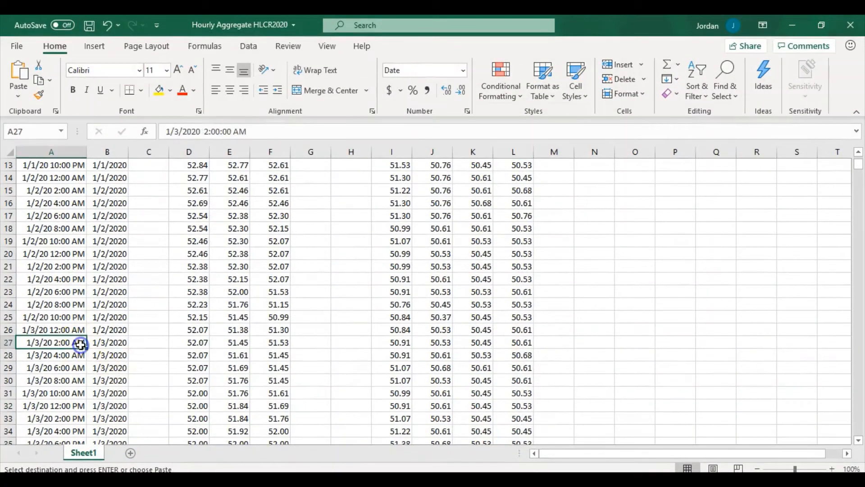
key(ctrl+Down)
scroll(73, 351, down, 2)
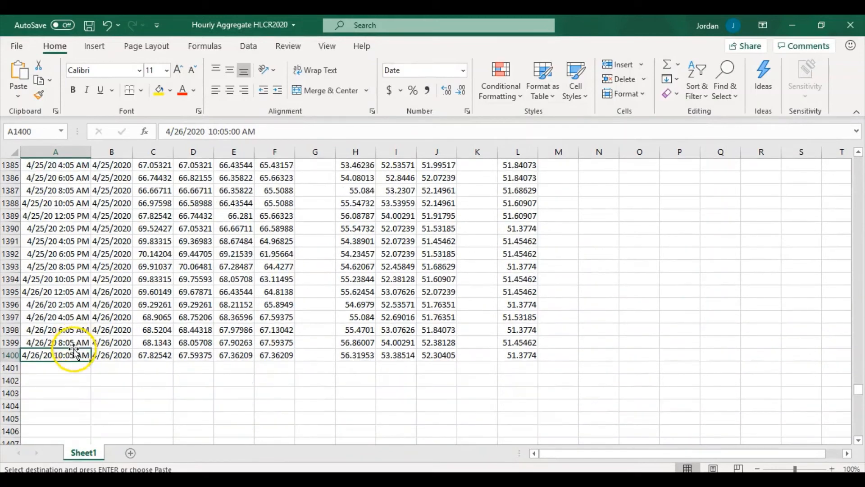
right_click(72, 367)
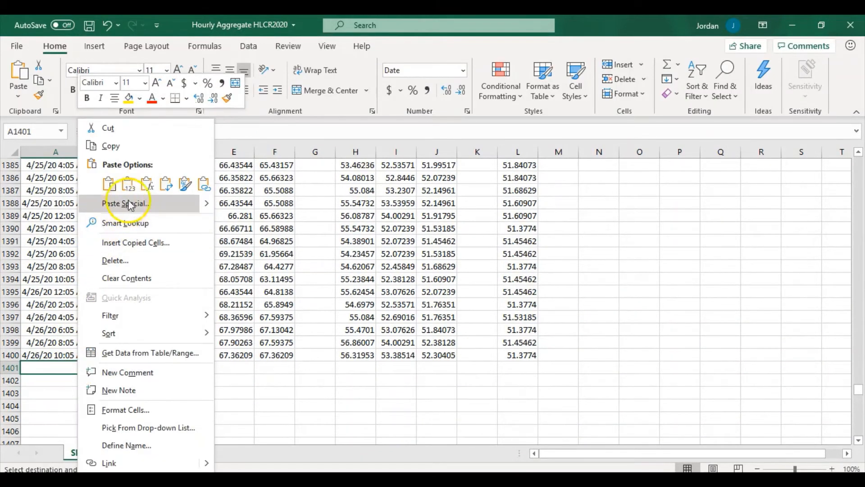
click(128, 182)
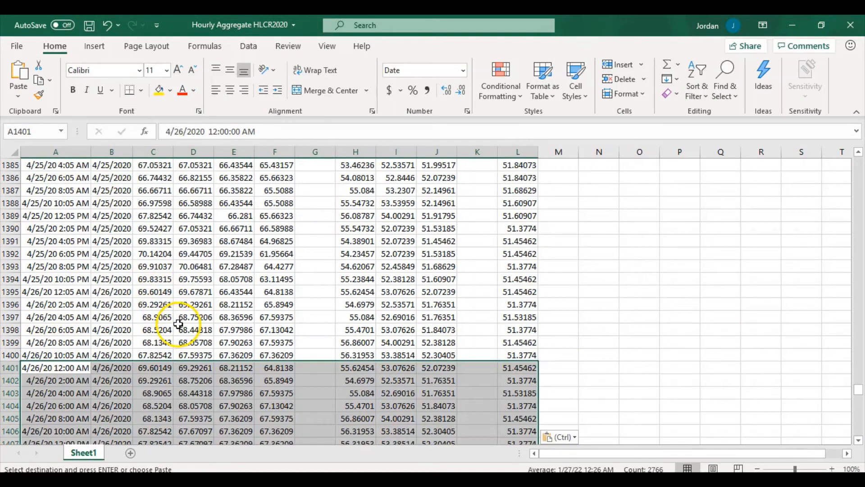
click(89, 25)
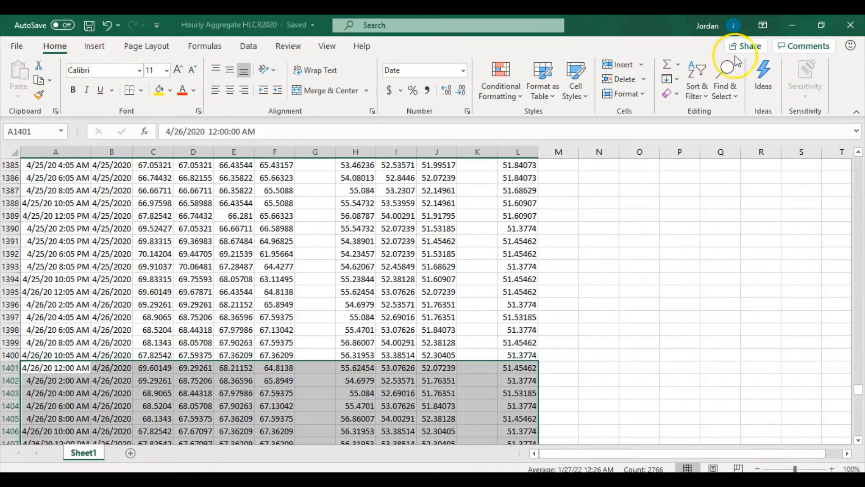
click(851, 25)
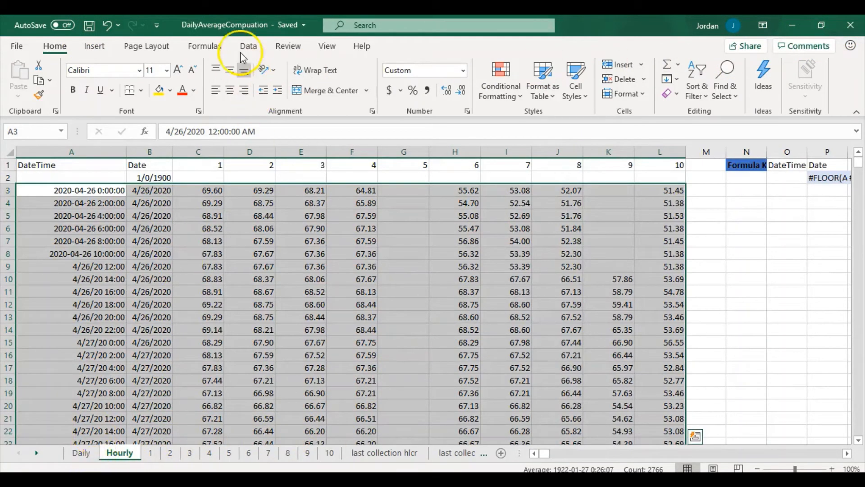
Copy the dates and daily averages in A3:K23 on the Daily sheet
click(81, 453)
click(59, 204)
drag(40, 191, 419, 420)
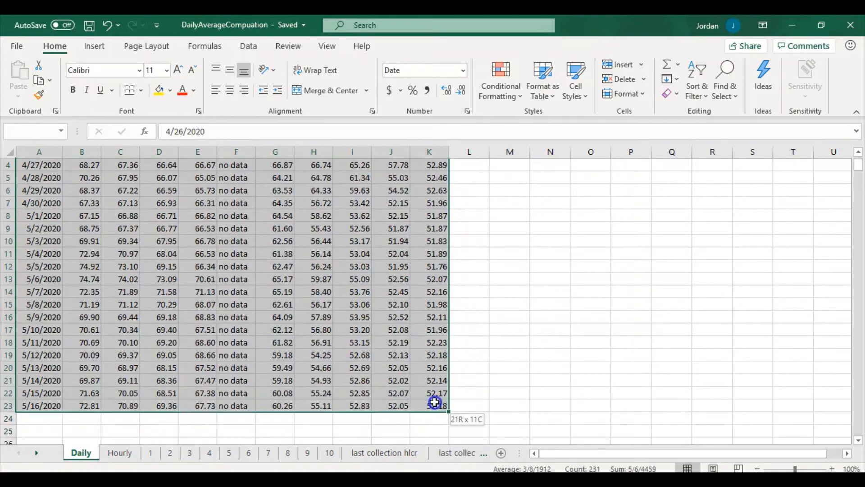
right_click(252, 341)
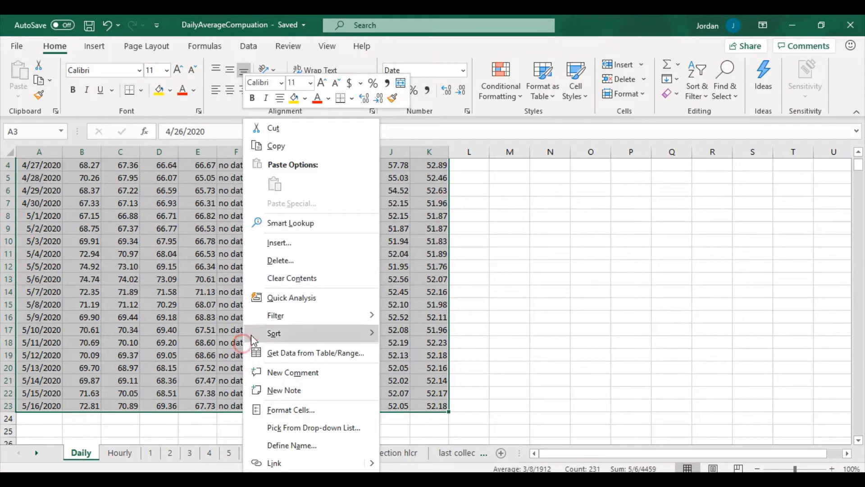
click(276, 146)
scroll(429, 381, up, 1)
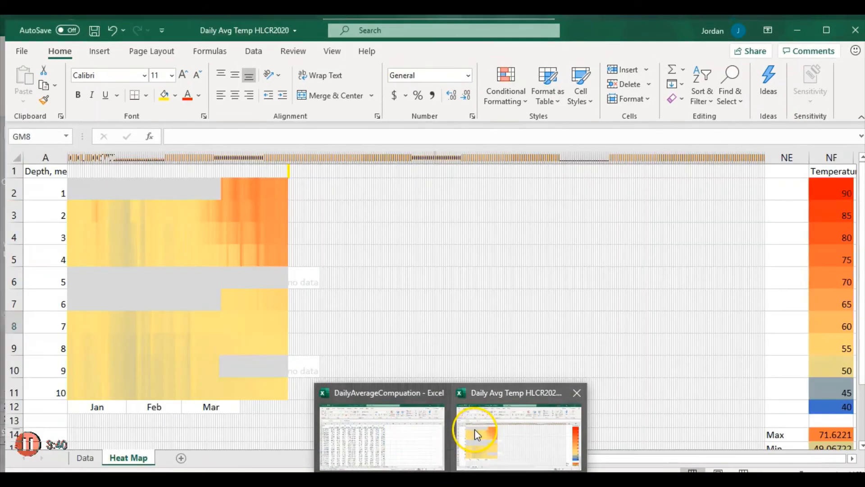
Paste the copied daily averages as values at A118 on the Data sheet of Daily Avg Temp HLCR2020, saving and closing the workbook
click(474, 429)
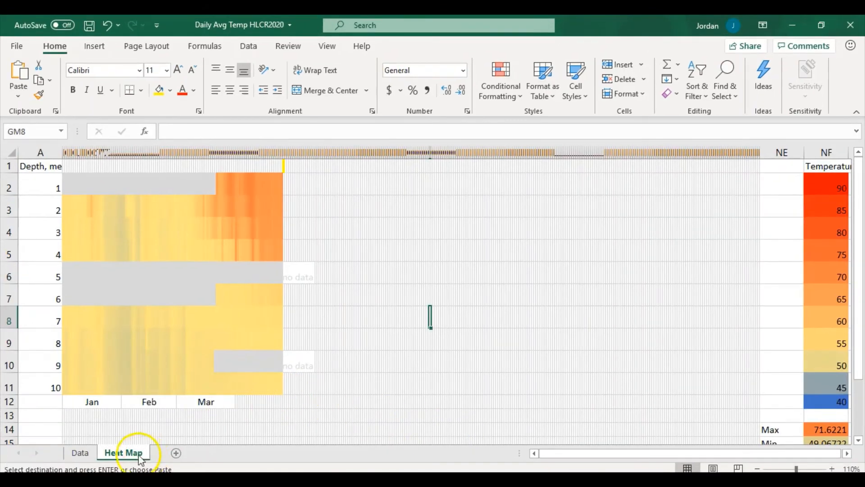
click(76, 452)
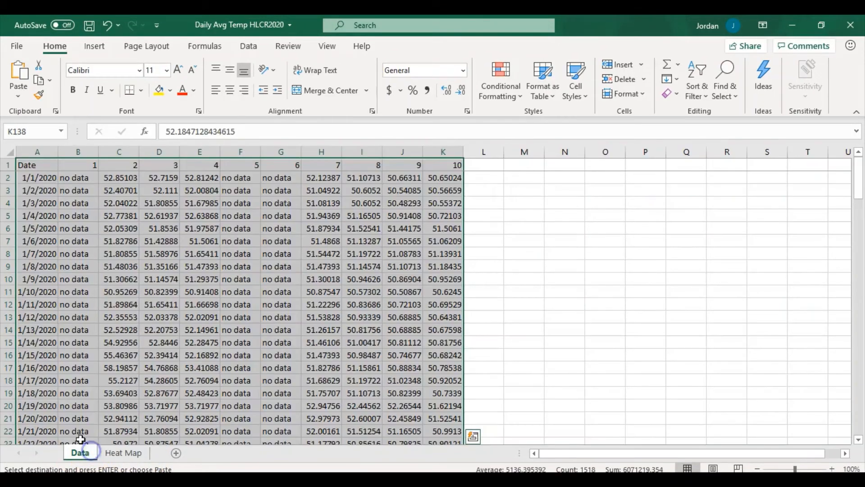
click(43, 353)
key(ctrl+Down)
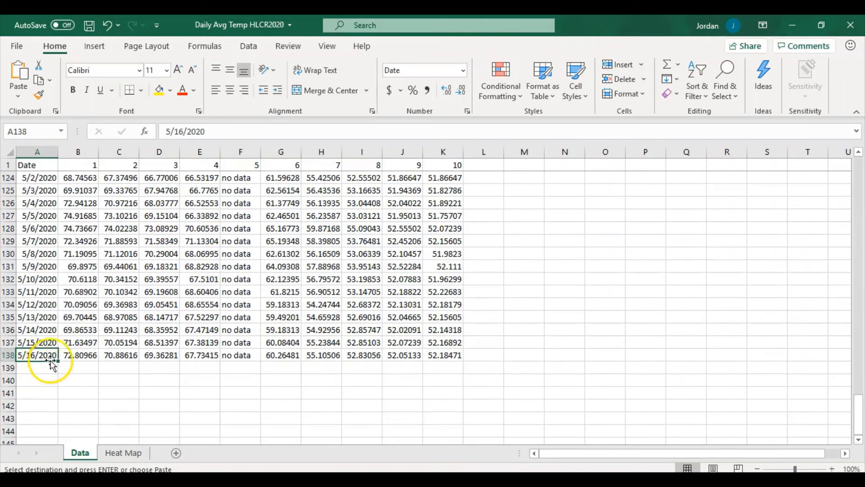
scroll(42, 347, up, 8)
scroll(50, 351, down, 3)
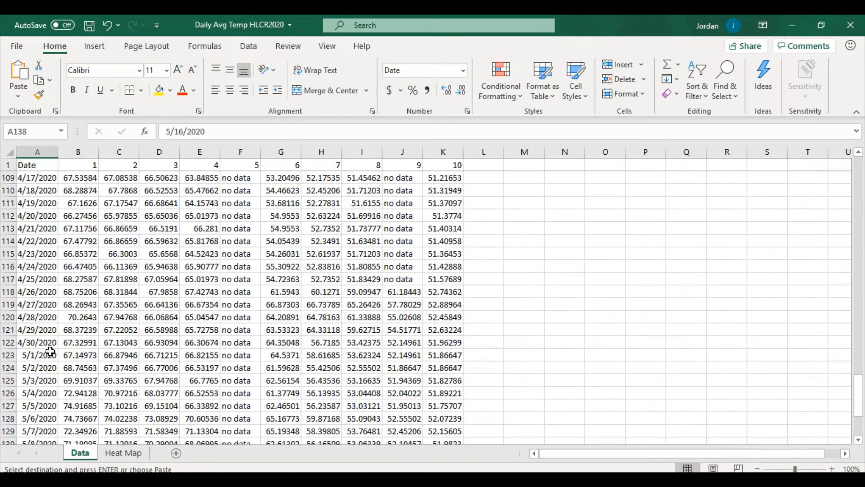
click(40, 293)
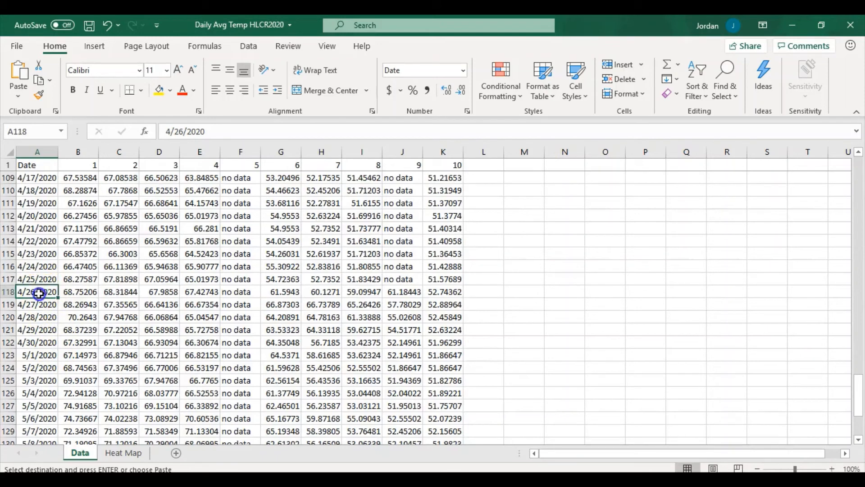
right_click(39, 293)
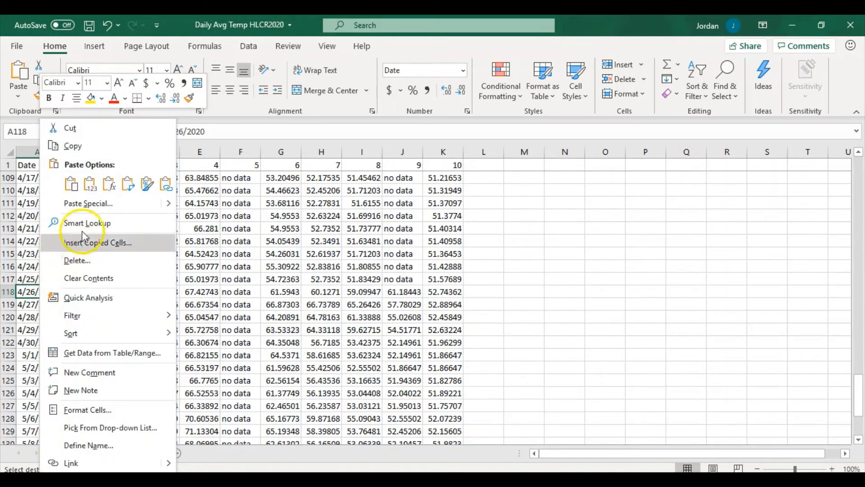
click(91, 185)
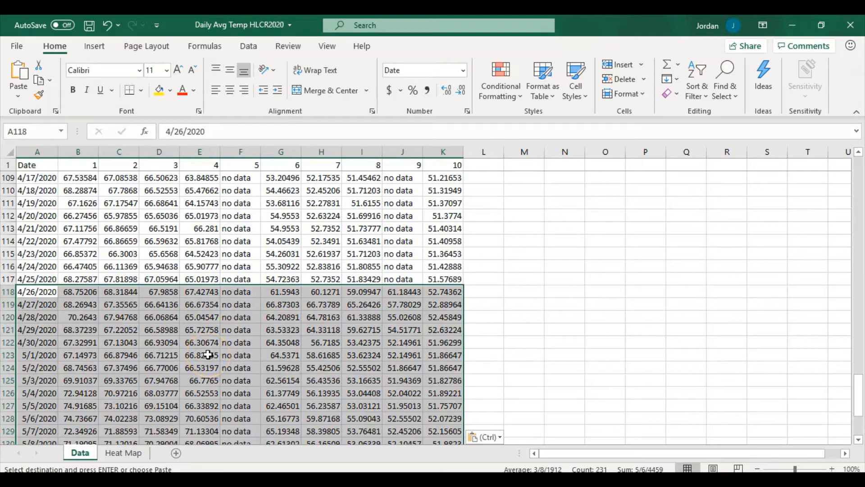
click(89, 25)
click(850, 25)
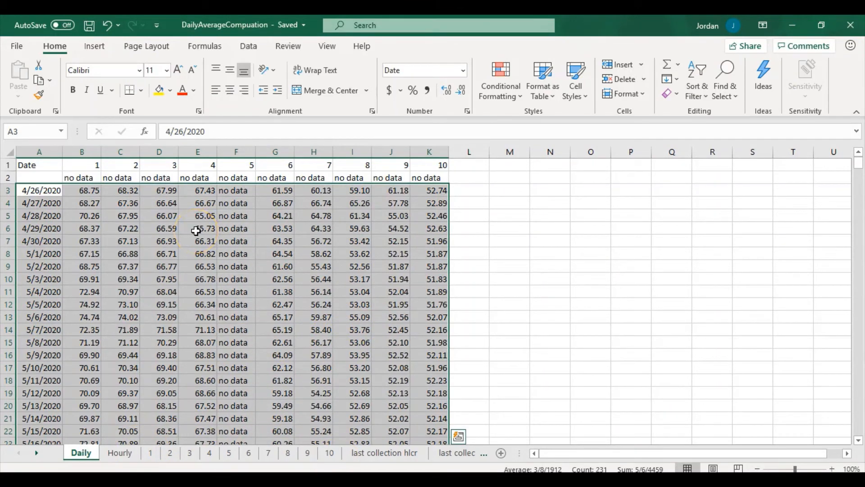
Check the stored readings on the last collection hlcr sheet of the DailyAverageCompuation workbook
click(223, 117)
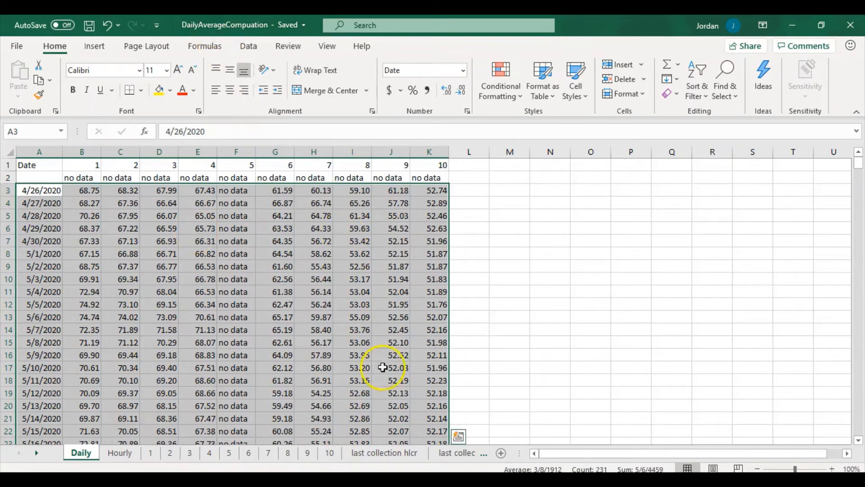
click(382, 453)
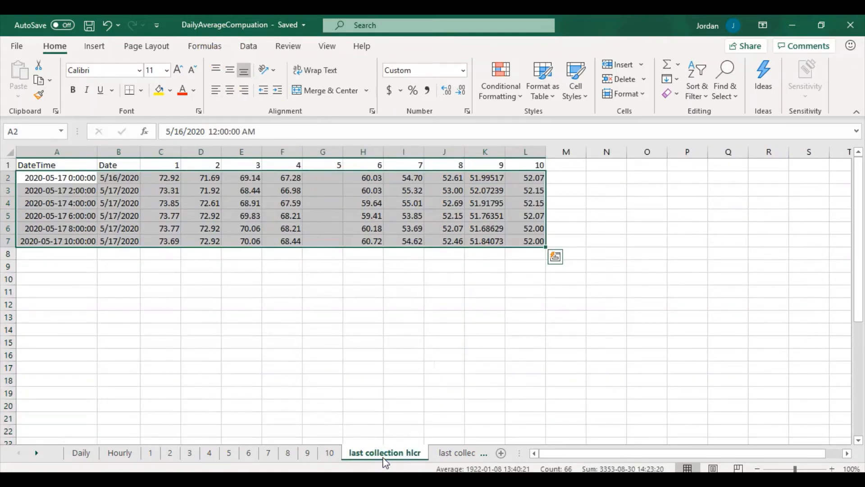
click(64, 228)
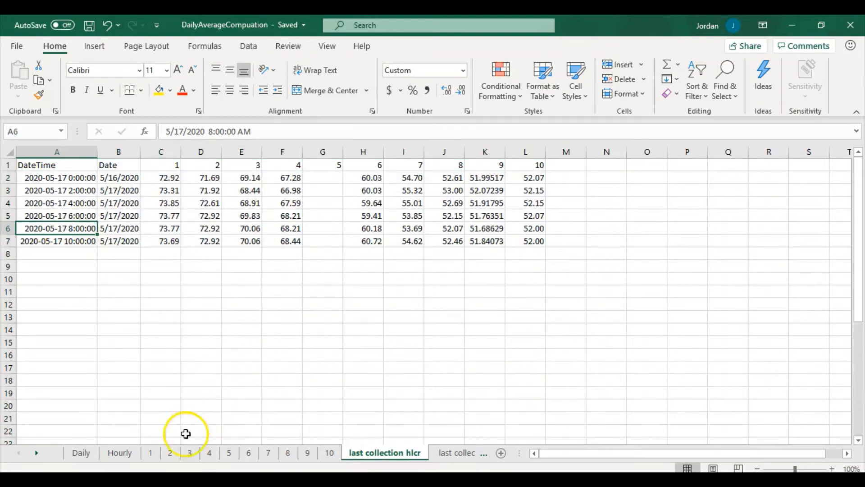
Delete the logger data sheets 1 through 10 from the DailyAverageCompuation workbook
click(153, 453)
ctrl+click(170, 453)
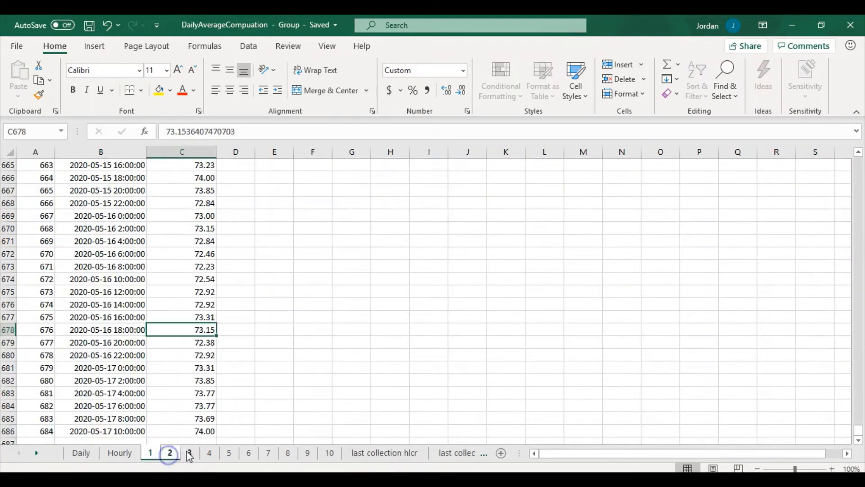
ctrl+click(255, 457)
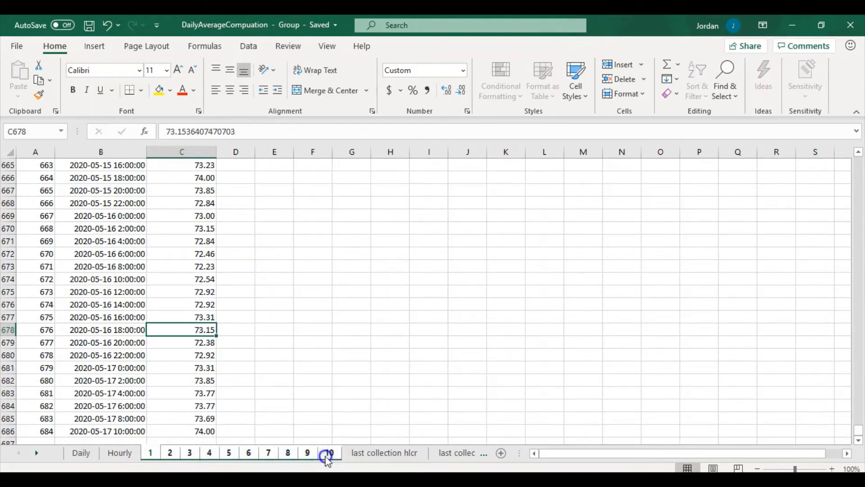
right_click(269, 452)
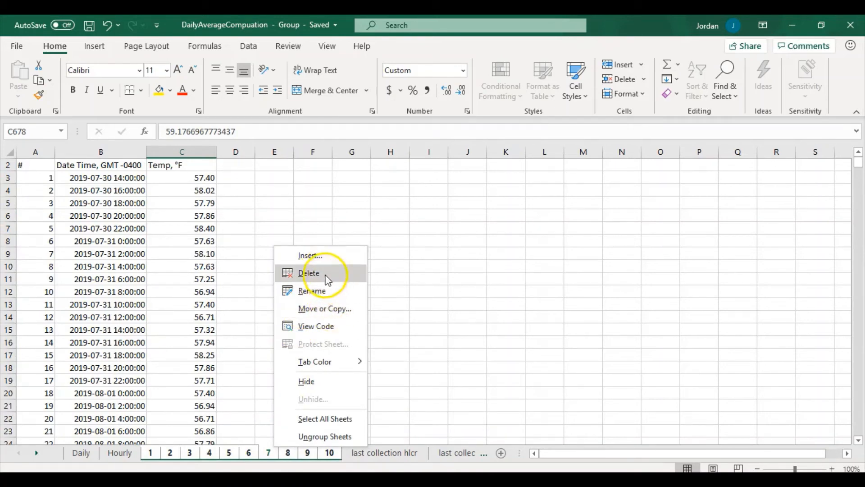
click(327, 274)
click(409, 286)
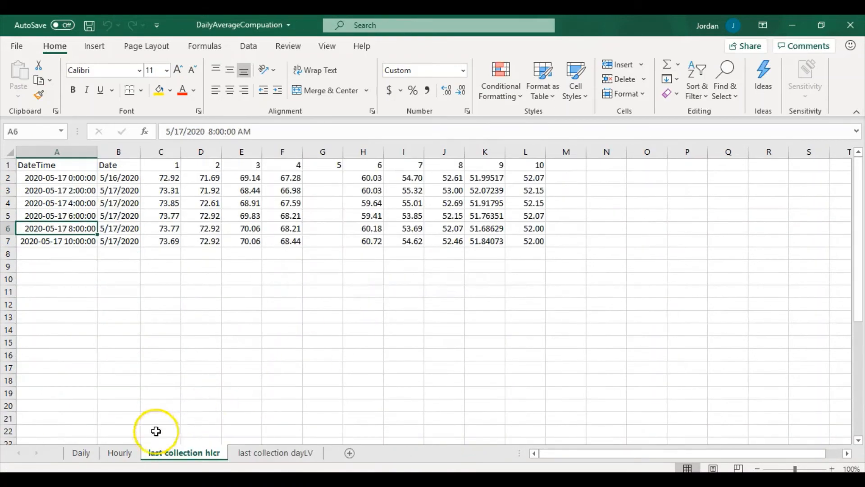
Clear the contents of every row from row 3 down on the Hourly sheet, keeping the top two rows
click(118, 452)
click(113, 292)
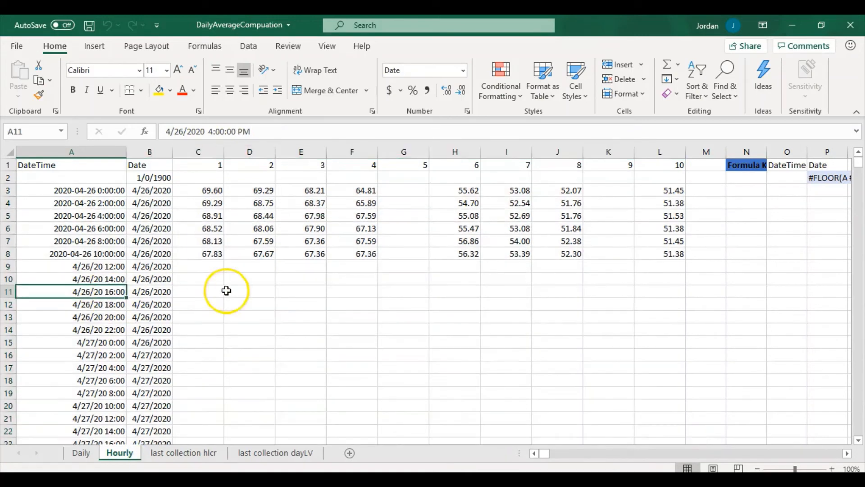
click(252, 292)
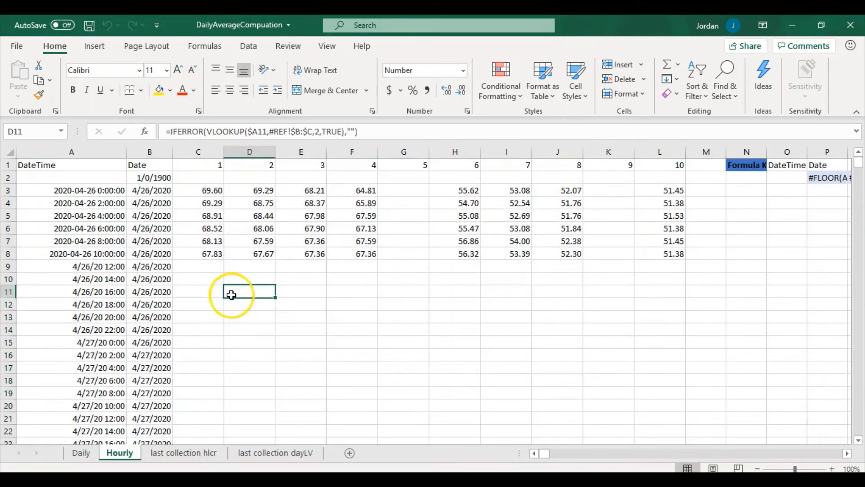
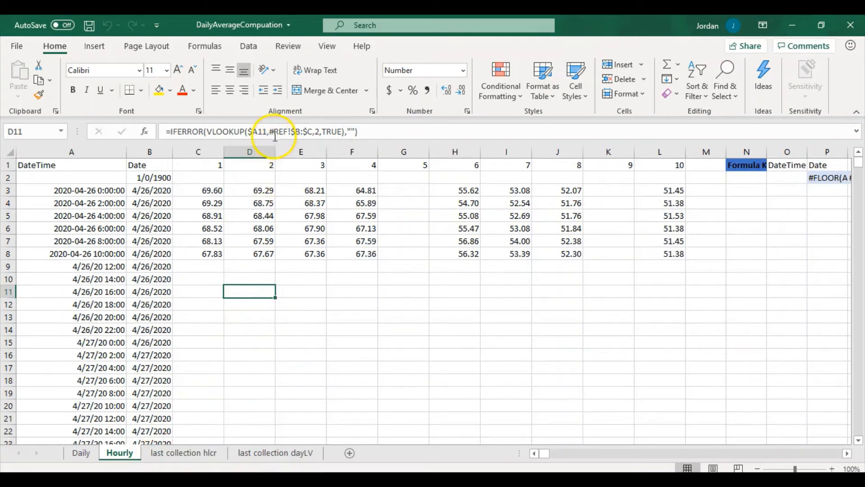
click(9, 152)
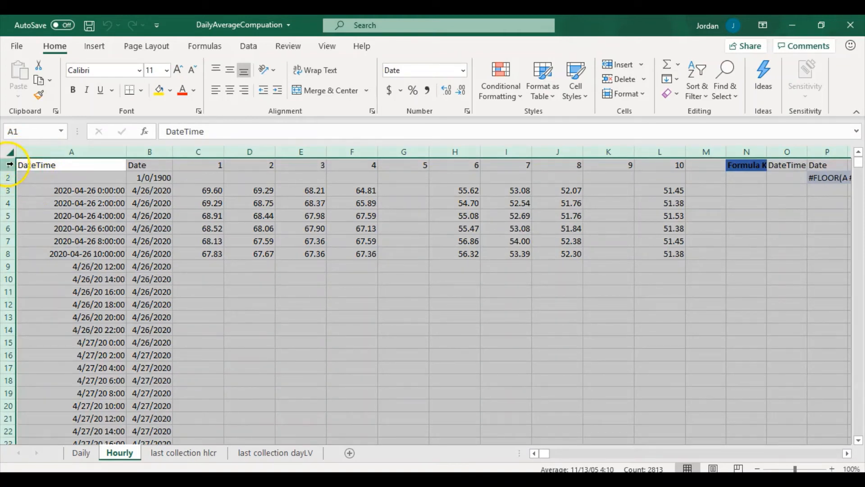
drag(10, 164, 8, 177)
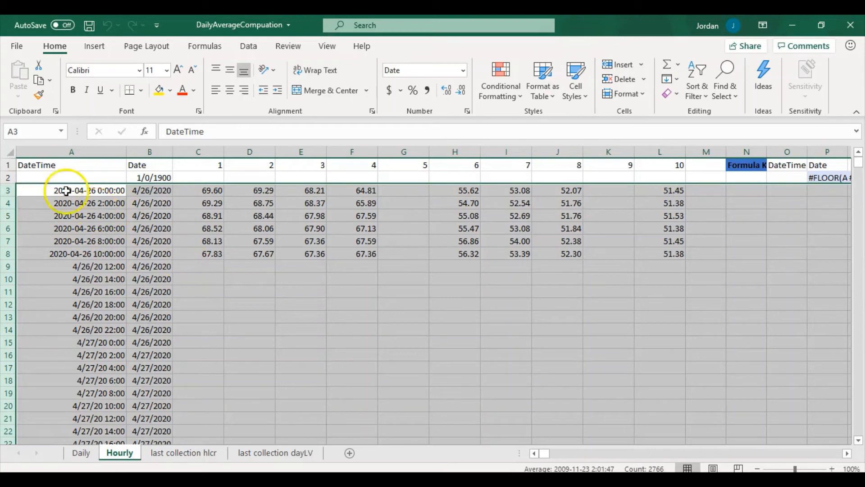
right_click(143, 227)
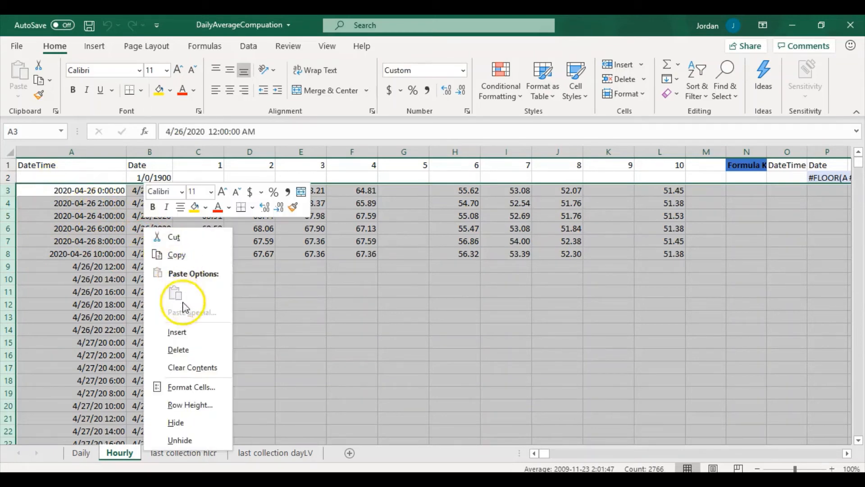
click(188, 366)
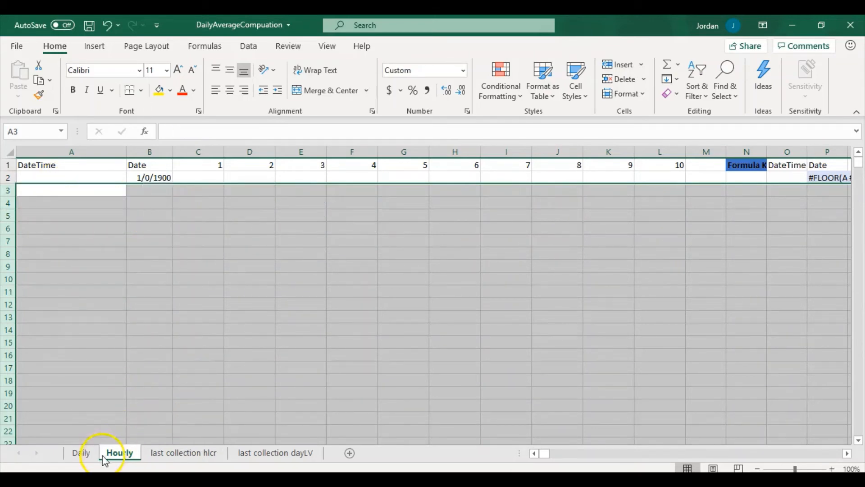
Clear the contents from row 3 down on the Daily sheet, saving and closing the workbook
click(81, 452)
click(9, 151)
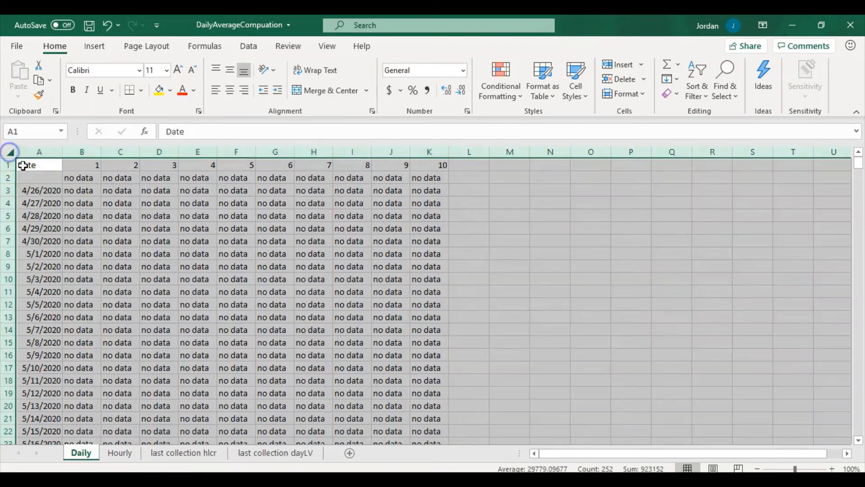
ctrl+click(8, 165)
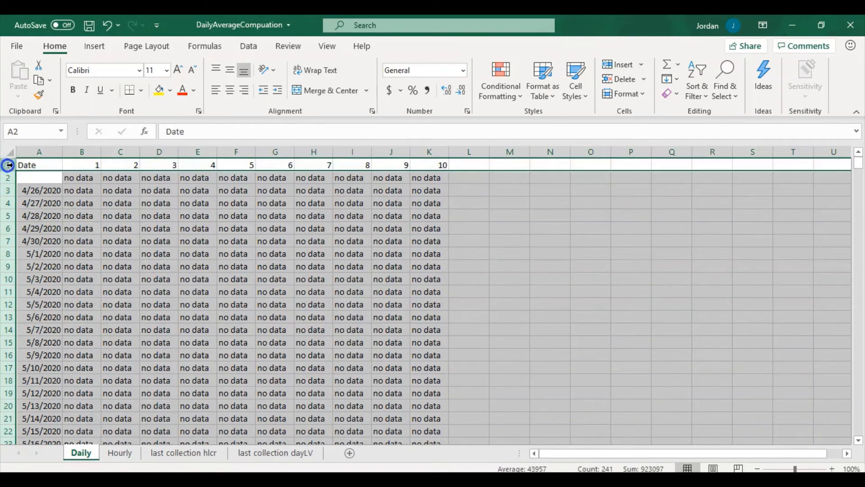
ctrl+click(8, 178)
right_click(108, 220)
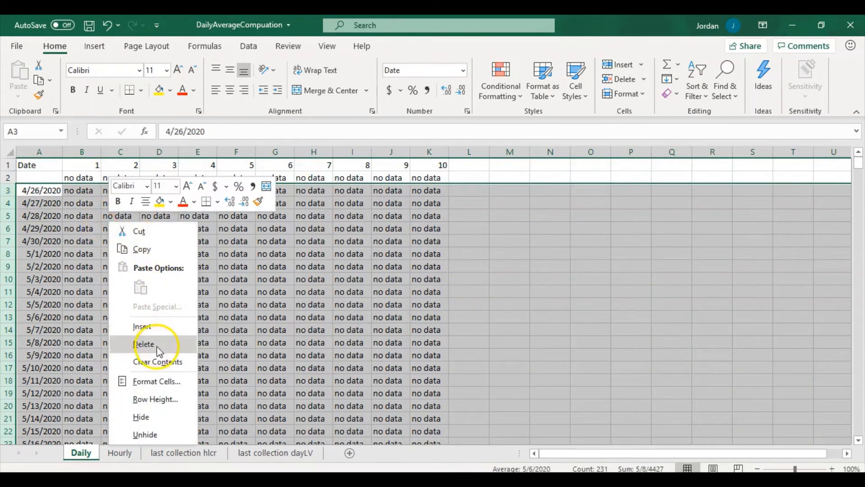
click(157, 361)
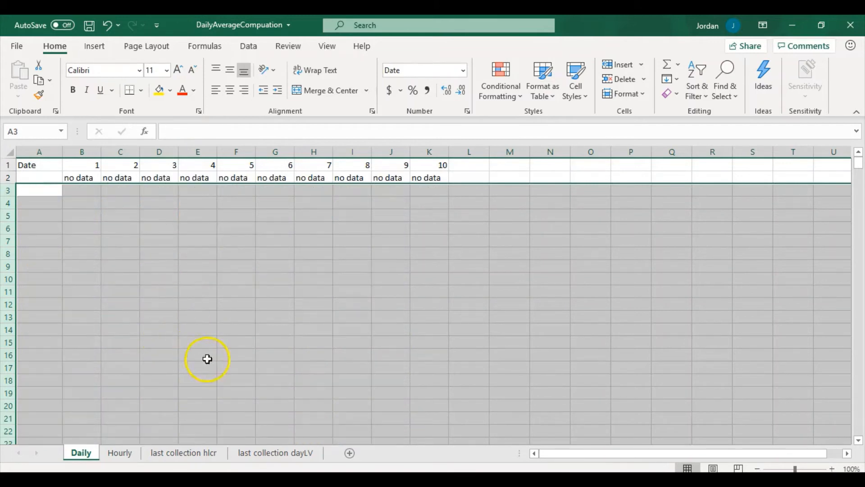
click(90, 26)
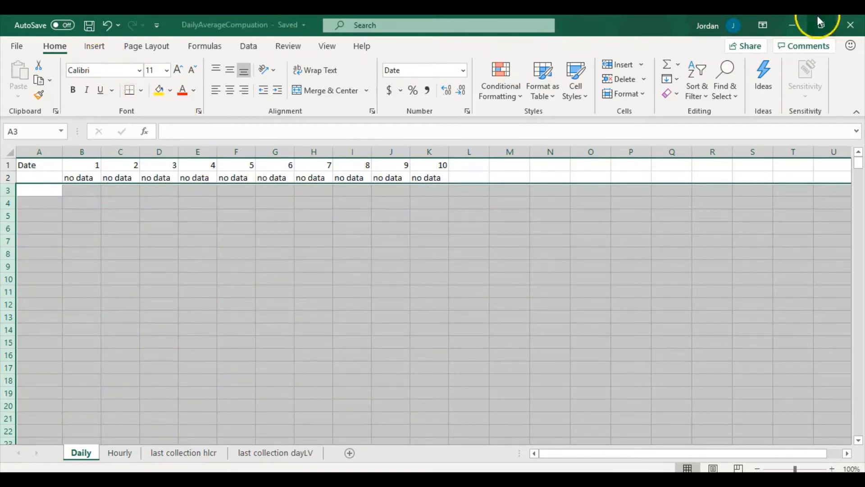
click(851, 24)
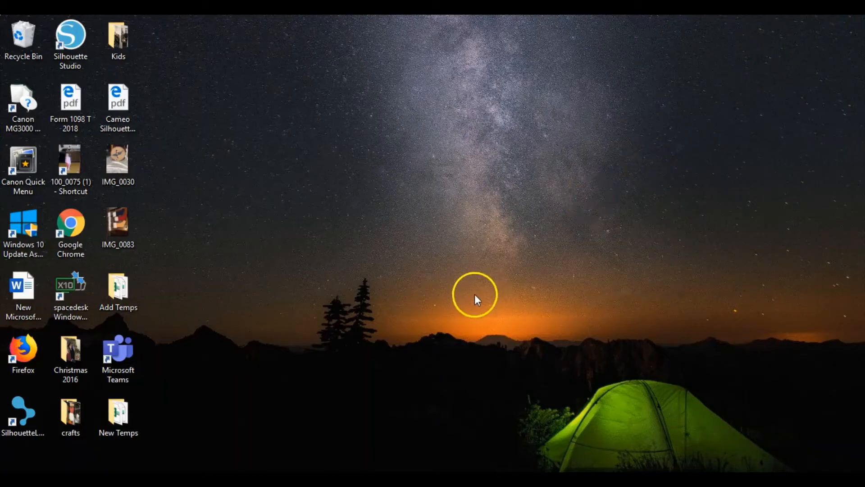
Upload DailyAverageCompuation from the local New Temps folder to the Data Analysis folder on OneDrive in the browser, replacing the existing file
key(alt+Tab)
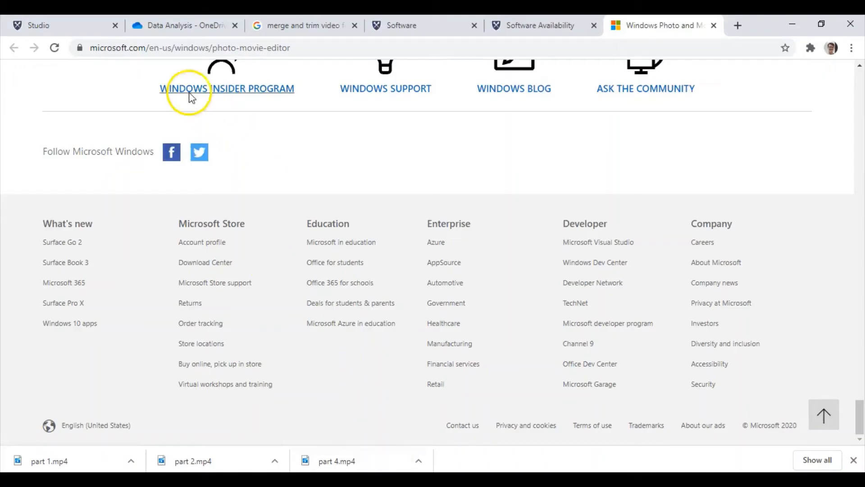
click(192, 23)
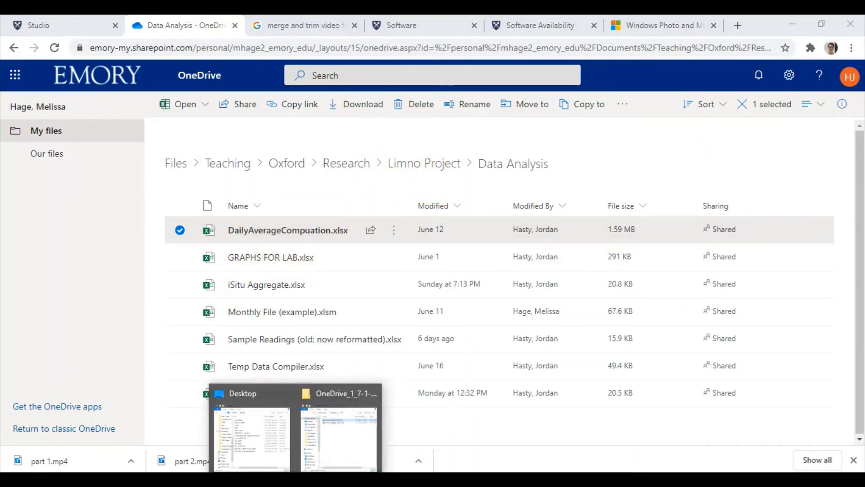
mouse_move(278, 448)
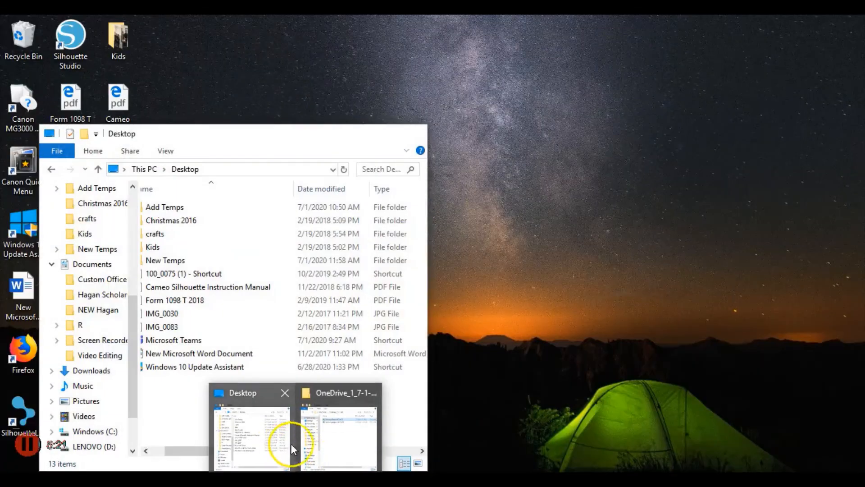
click(325, 441)
click(99, 169)
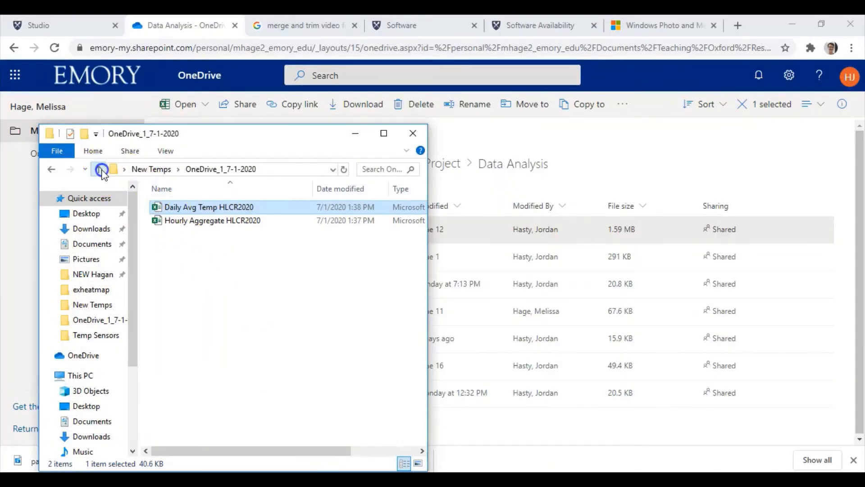
drag(261, 140, 682, 41)
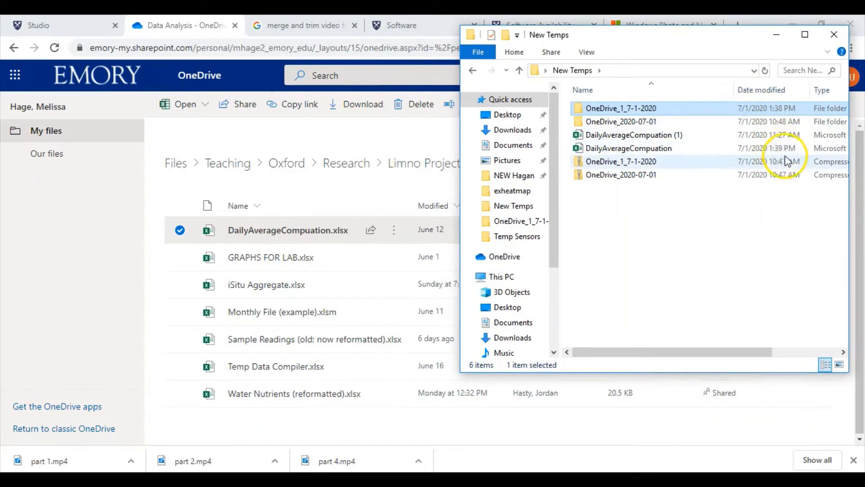
drag(786, 151, 364, 297)
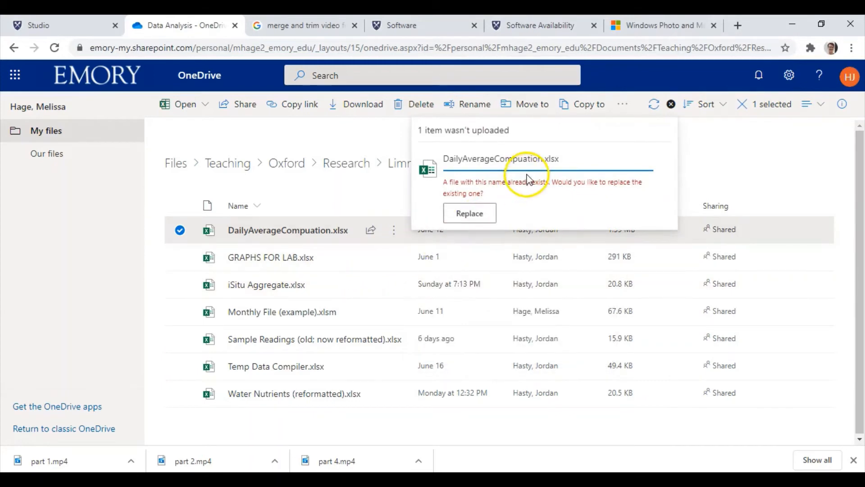
click(481, 218)
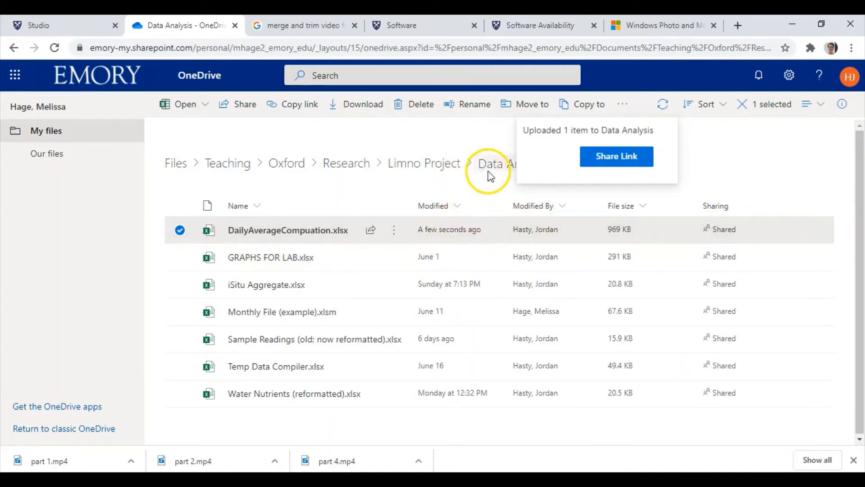
Open the Hard Labor Creek Reservoir folder inside Limno Project on OneDrive
click(456, 172)
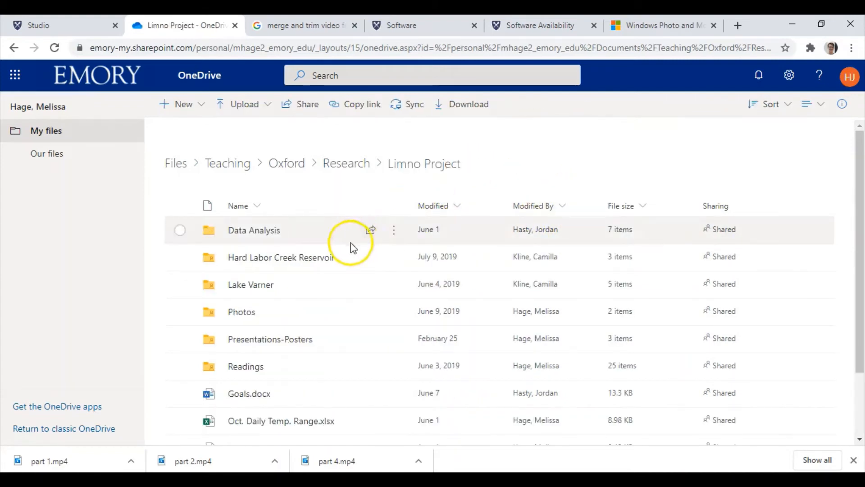
click(319, 258)
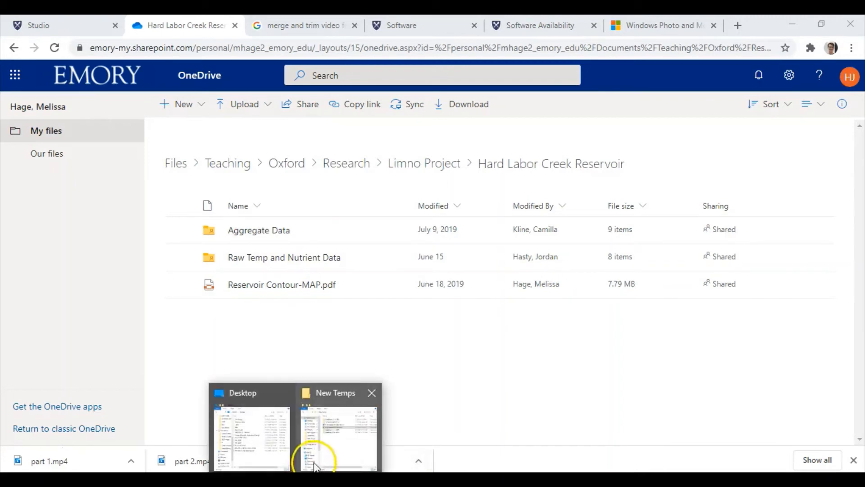
Open the Daily Avg Temp HLCR2020 workbook from the OneDrive_1_7-1-2020 subfolder of the local New Temps folder
click(339, 430)
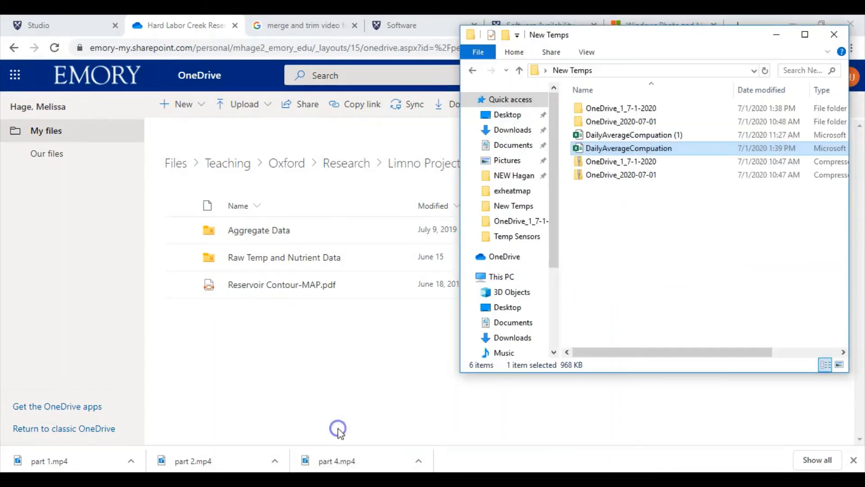
double_click(625, 108)
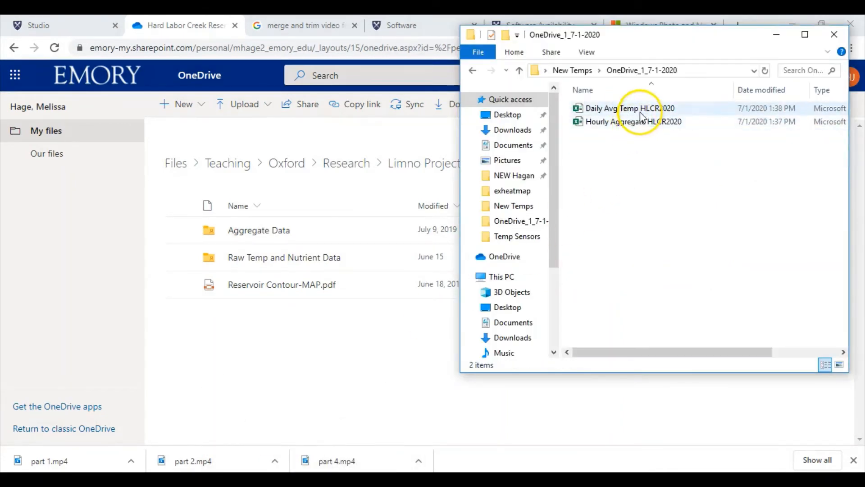
click(640, 110)
double_click(643, 111)
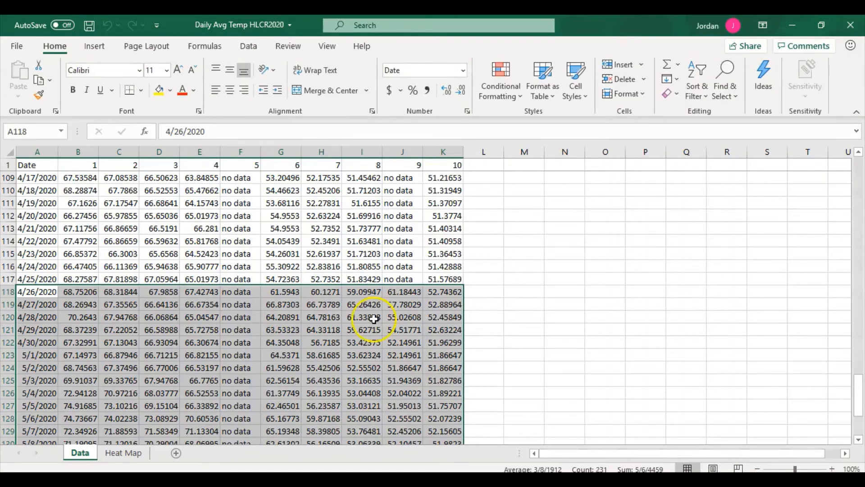
Check the last date on the Heat Map sheet and copy the selected Data rows from 4/26/2020 onward
click(123, 452)
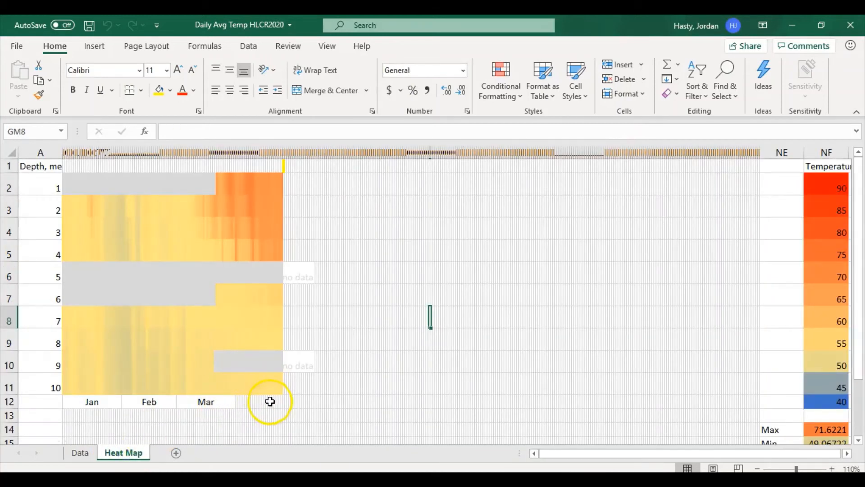
click(281, 166)
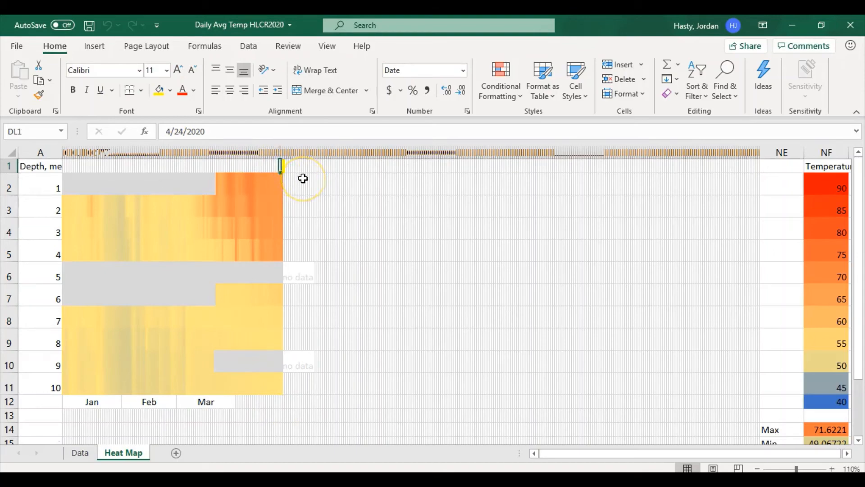
click(82, 453)
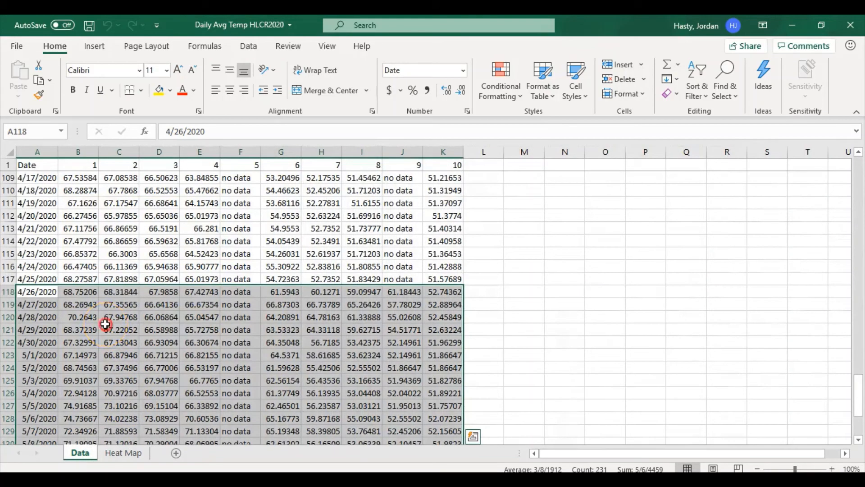
right_click(106, 324)
click(153, 124)
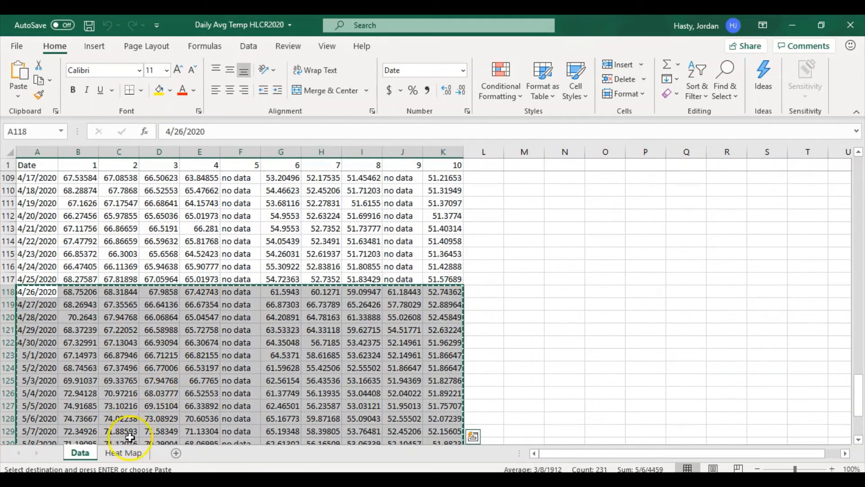
Paste the copied daily averages transposed into the Heat Map sheet, starting at the yellow cell DN1
click(126, 452)
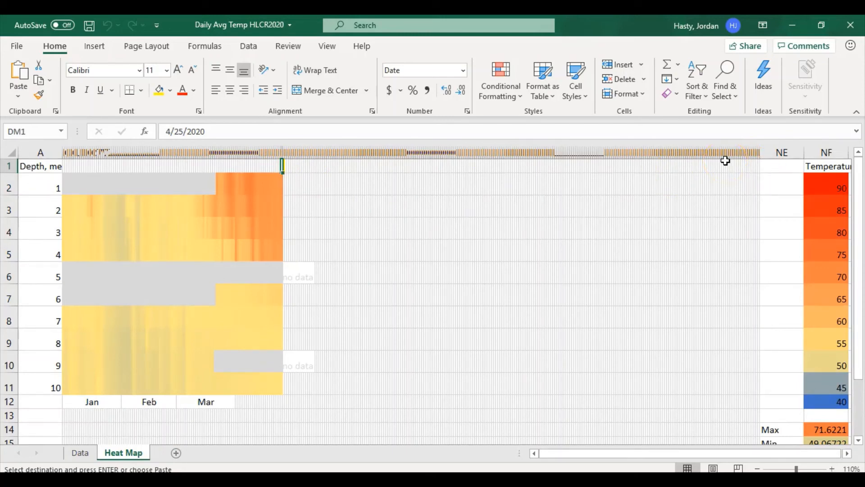
click(283, 167)
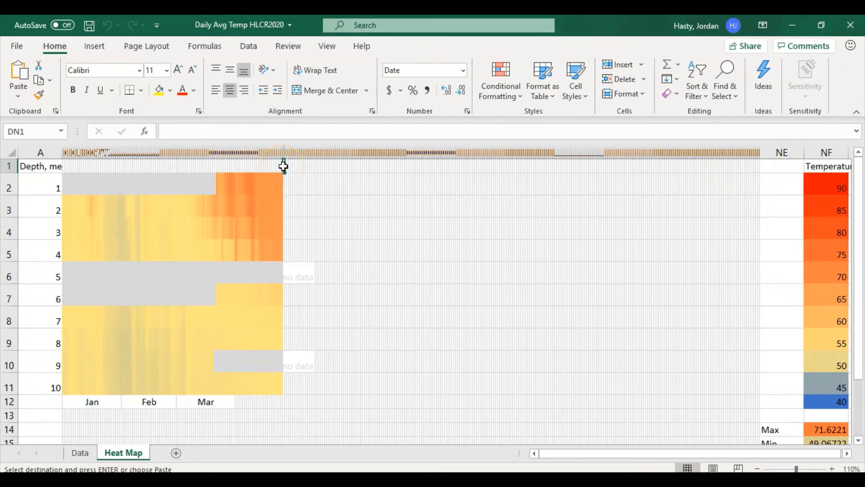
right_click(285, 168)
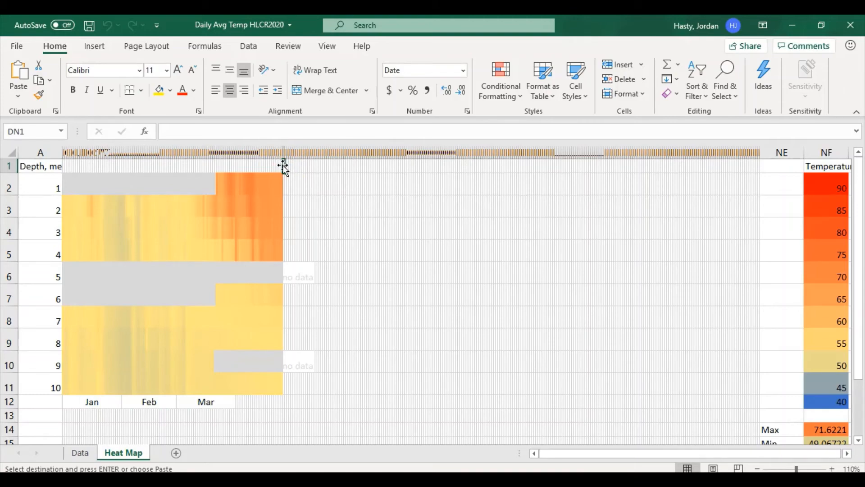
click(280, 167)
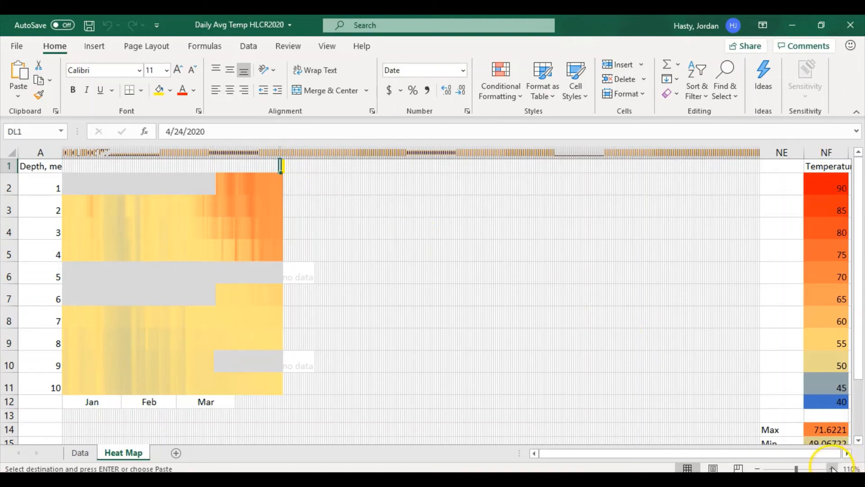
click(833, 469)
click(833, 468)
click(833, 468)
click(832, 468)
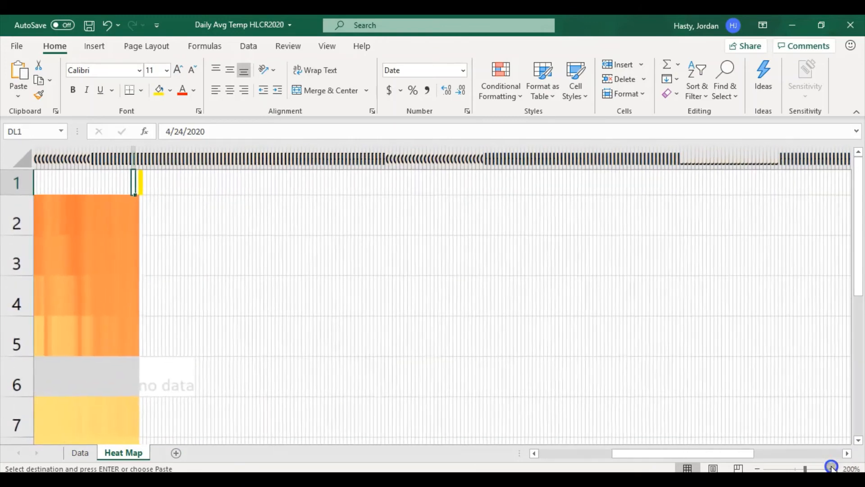
click(141, 183)
right_click(143, 184)
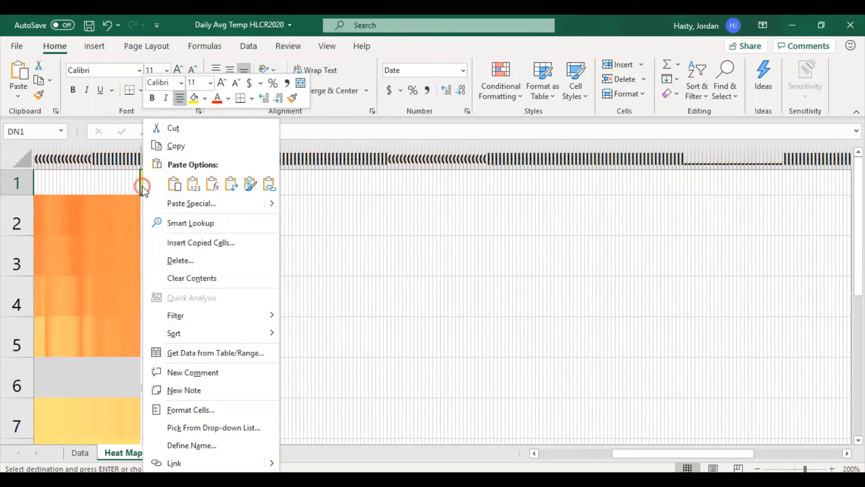
mouse_move(265, 199)
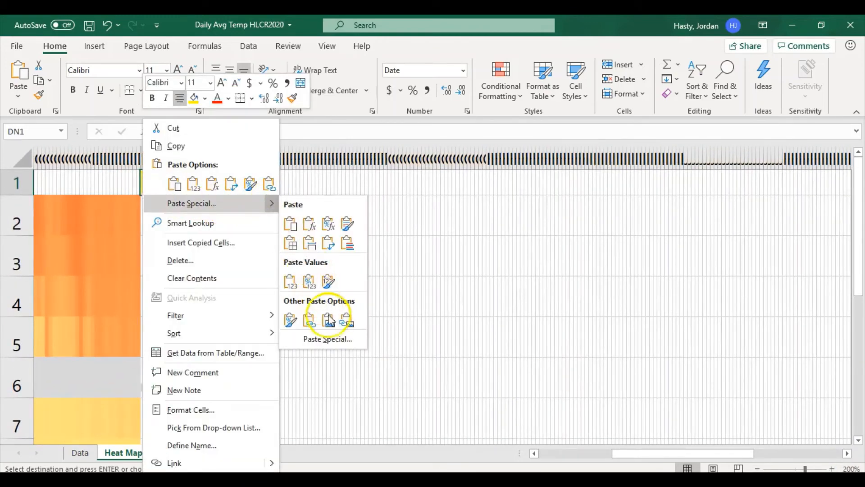
click(335, 338)
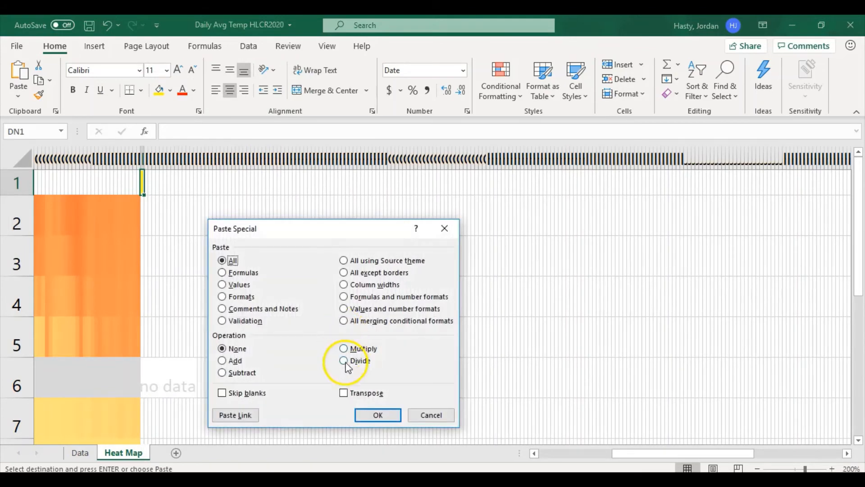
click(348, 396)
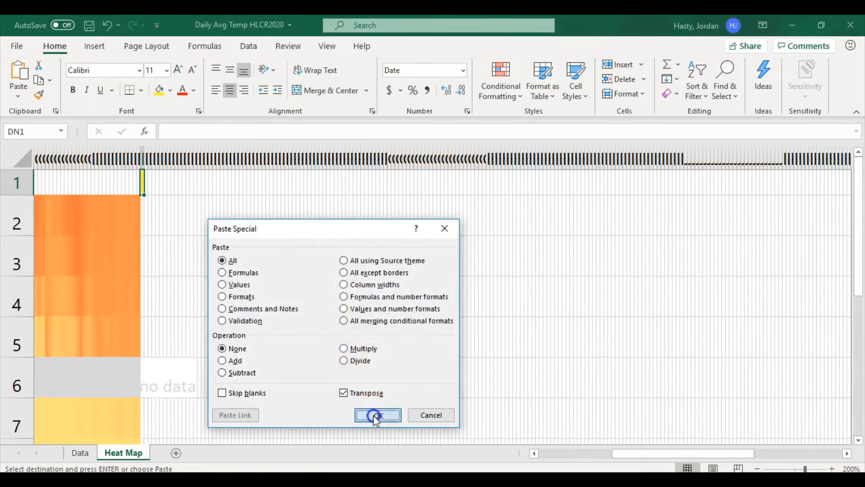
click(376, 415)
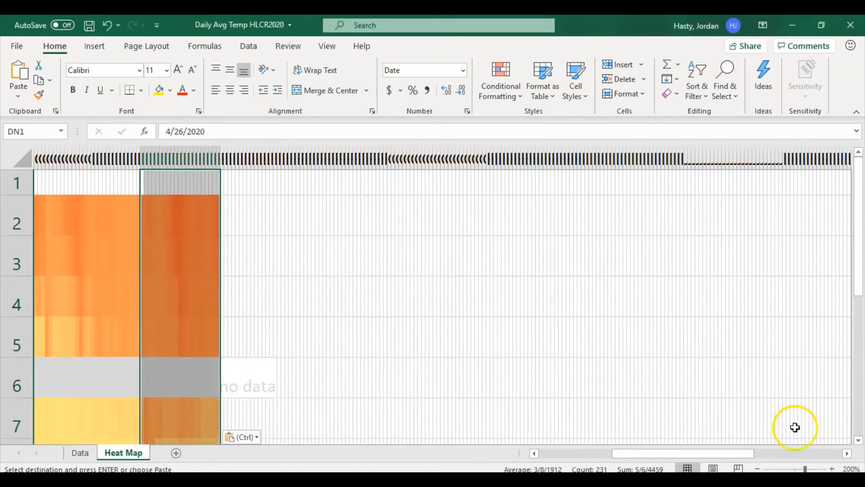
Compare the Data sheet's dates and depth columns with the transposed layout of the whole Heat Map
click(760, 469)
click(760, 469)
click(759, 468)
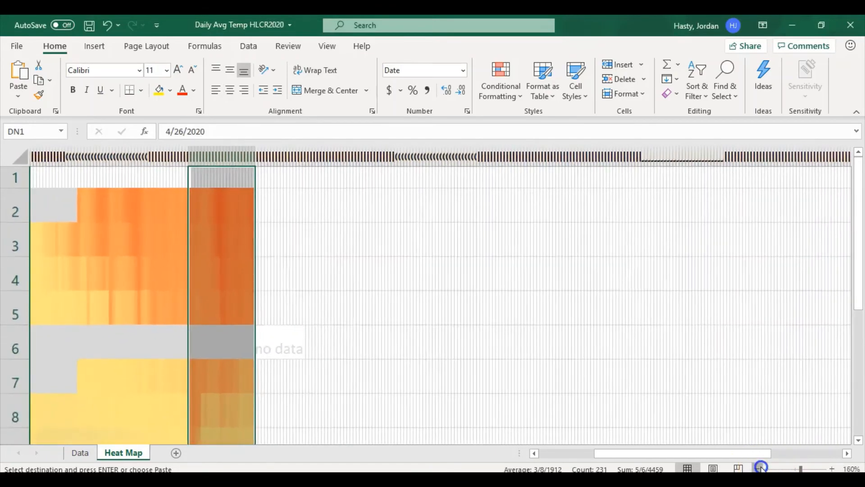
click(759, 468)
click(759, 468)
click(760, 469)
click(760, 469)
click(759, 469)
click(759, 469)
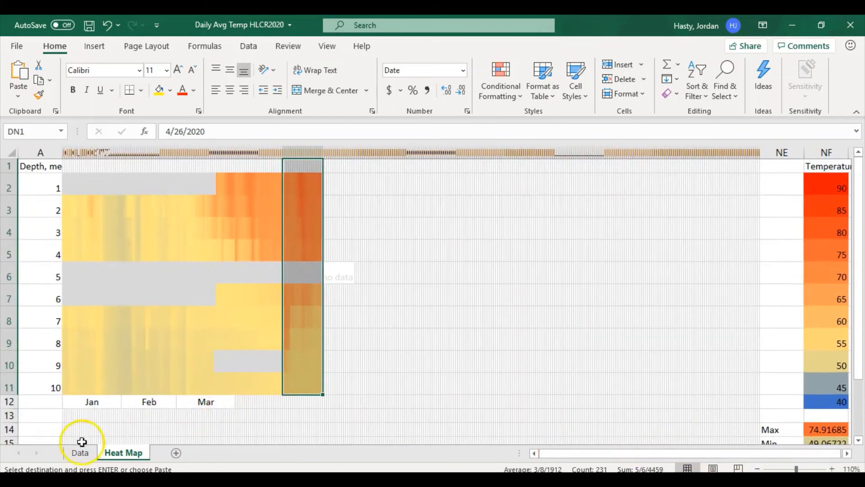
click(80, 452)
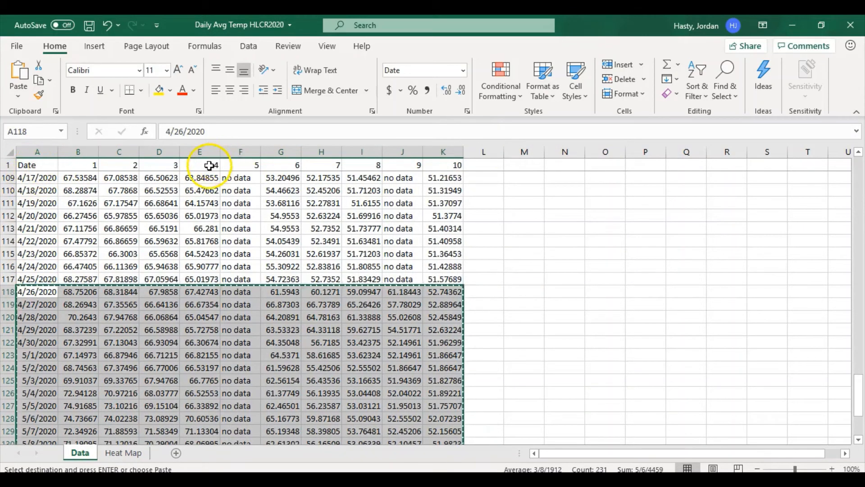
click(131, 453)
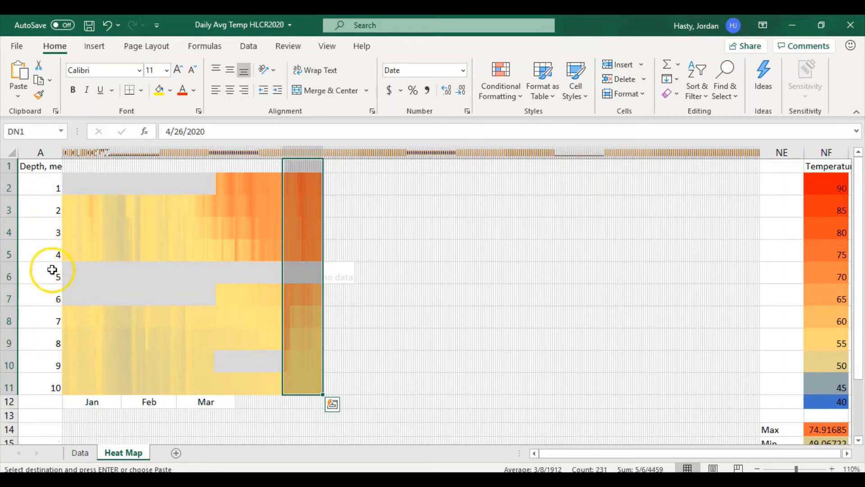
click(96, 168)
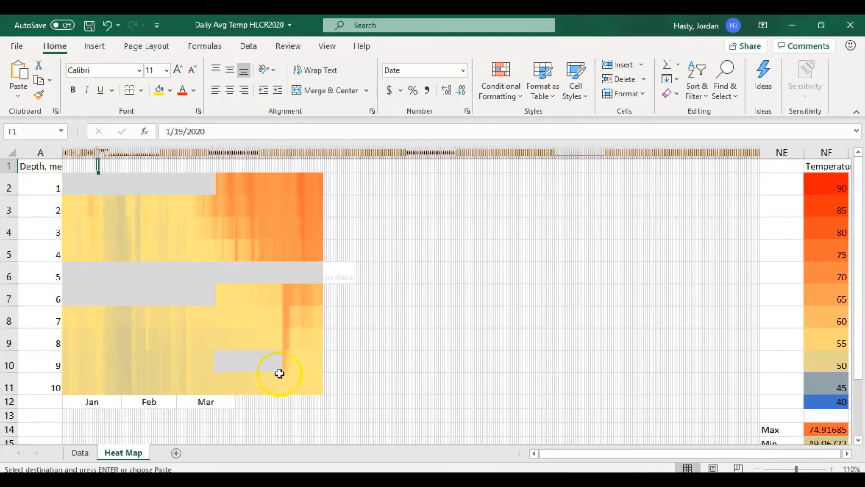
Merge and center row 12 of the Heat Map under the April dates, CO12 to DR12, and label it "Apr"
click(293, 169)
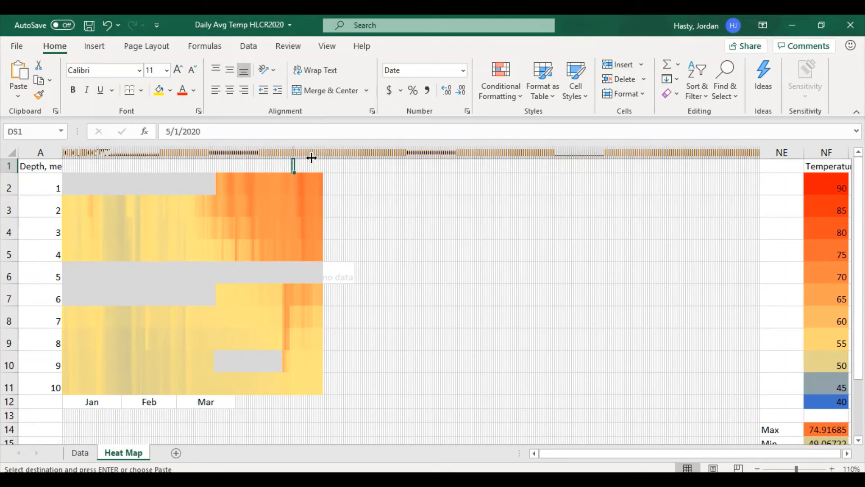
key(Down)
key(Down)
key(Down)
key(Down)
key(Down)
key(Down)
key(Down)
key(Down)
key(Down)
key(Down)
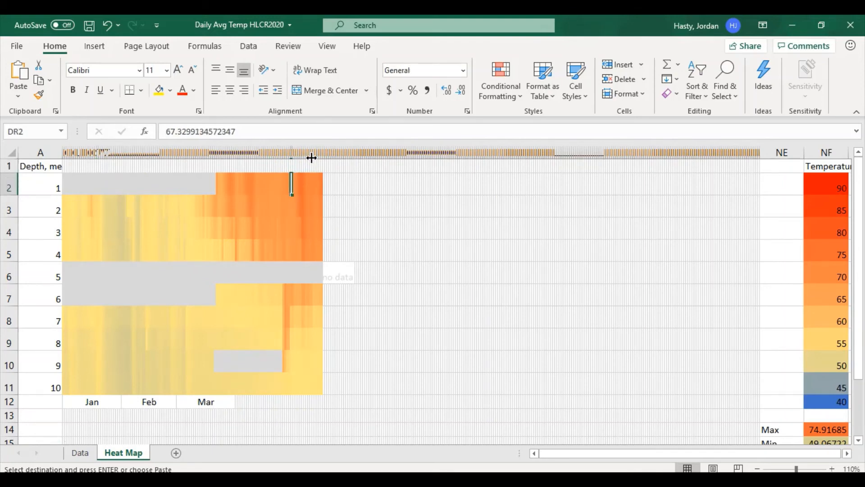
key(Down)
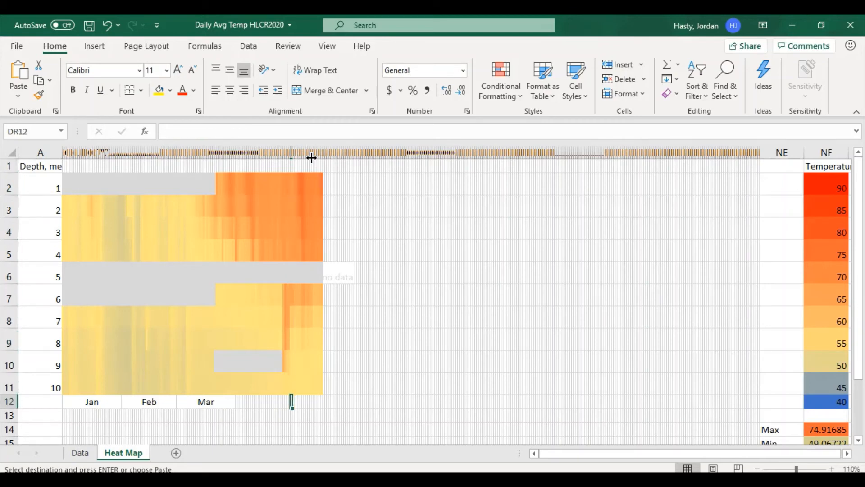
key(Escape)
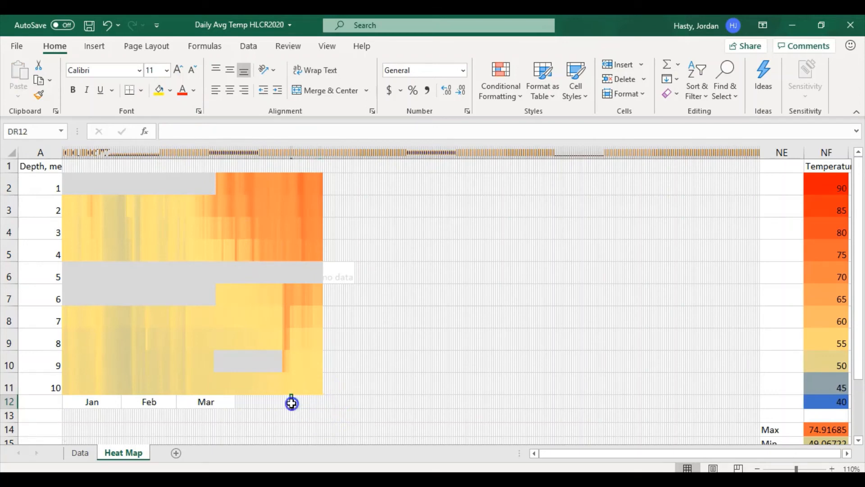
drag(291, 403, 238, 402)
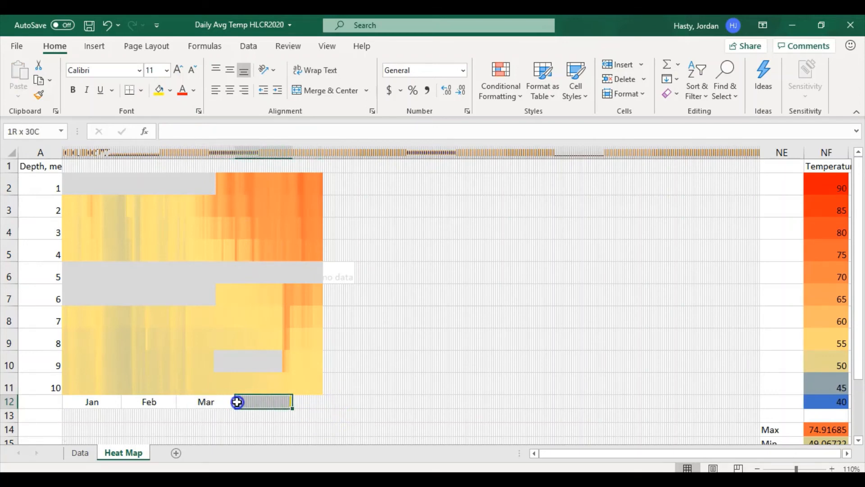
click(345, 89)
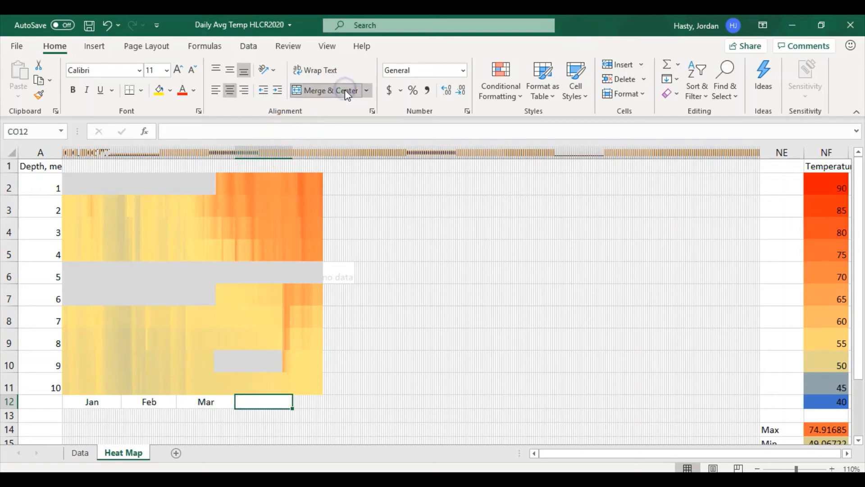
text(Apr)
key(Return)
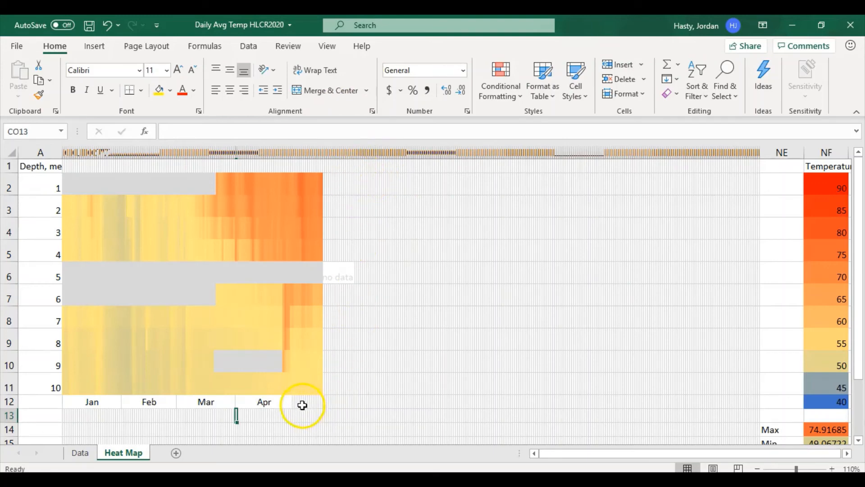
drag(298, 404, 340, 407)
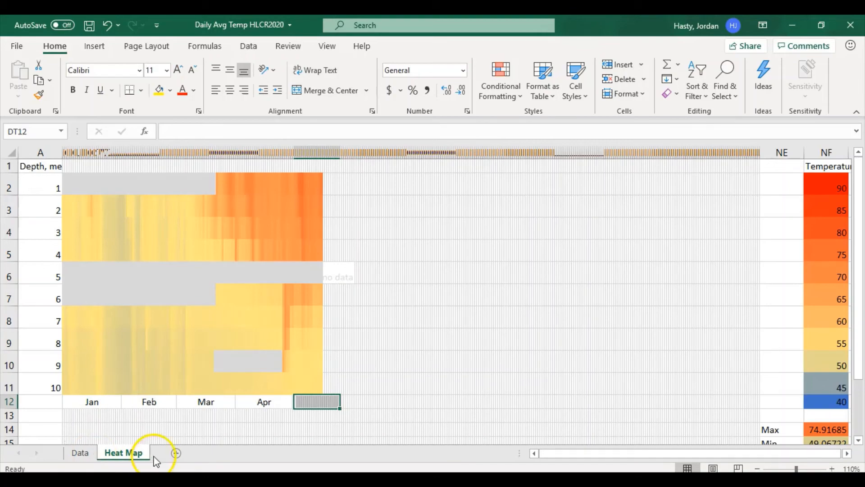
Add a blank sheet between the Data and Heat Map sheets, and copy the whole Data table from A1 to K138
click(176, 455)
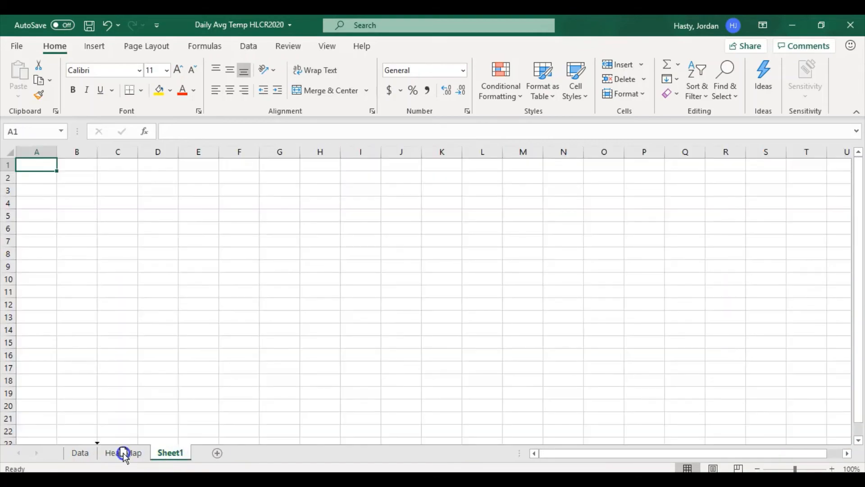
drag(117, 453, 117, 453)
click(86, 456)
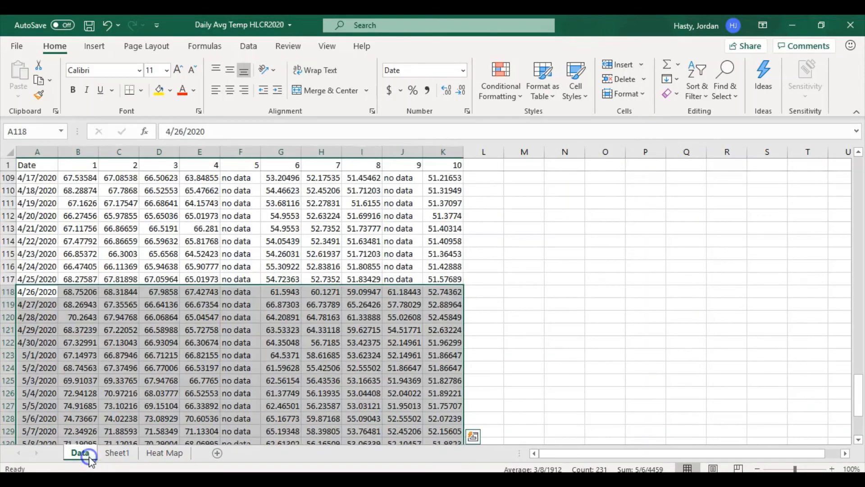
scroll(58, 264, up, 20)
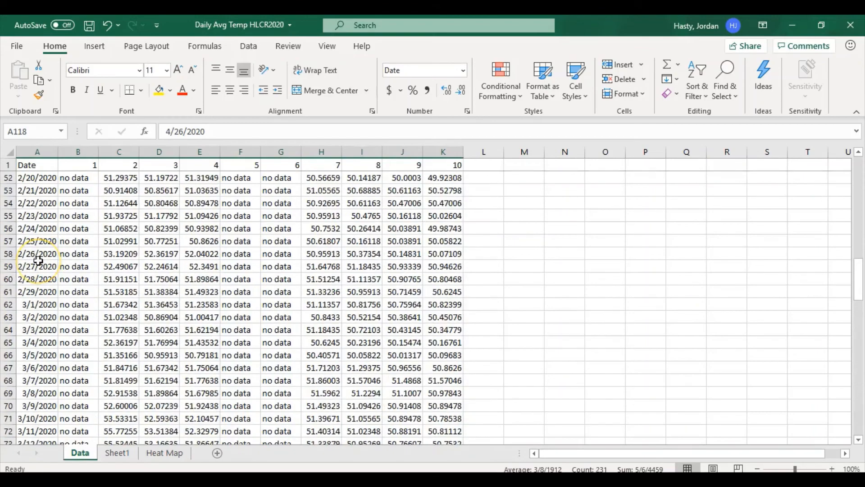
scroll(39, 261, up, 2)
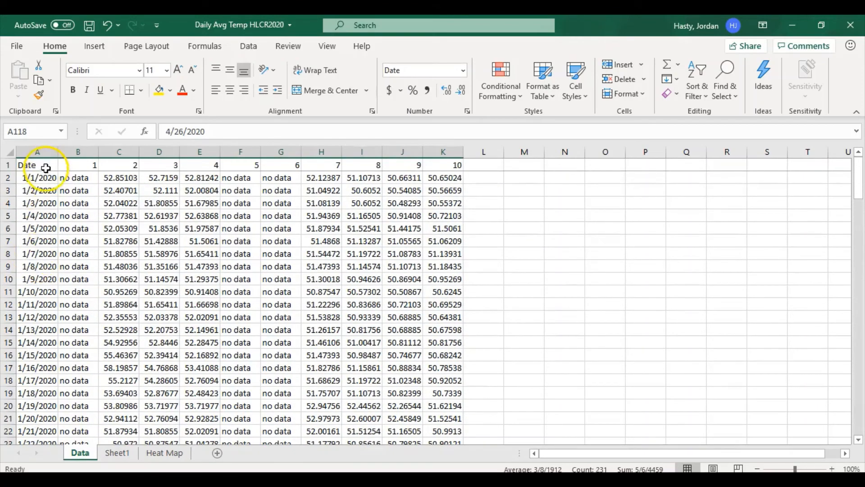
drag(43, 168, 428, 405)
right_click(326, 344)
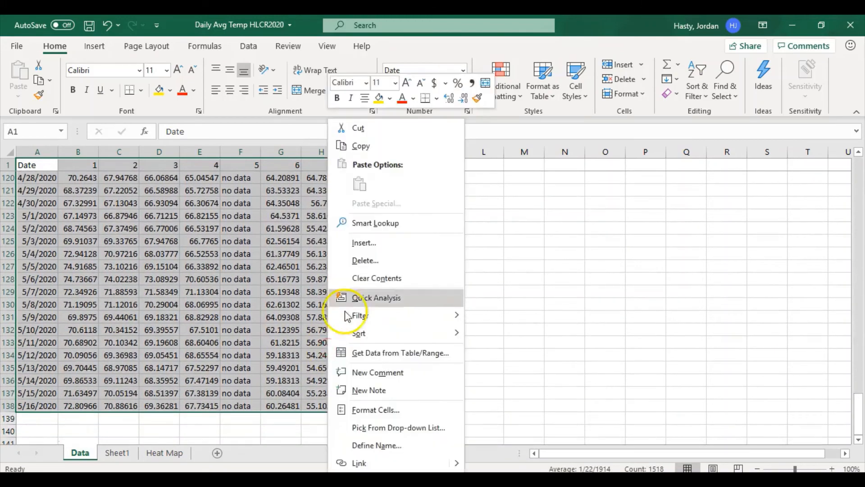
click(360, 146)
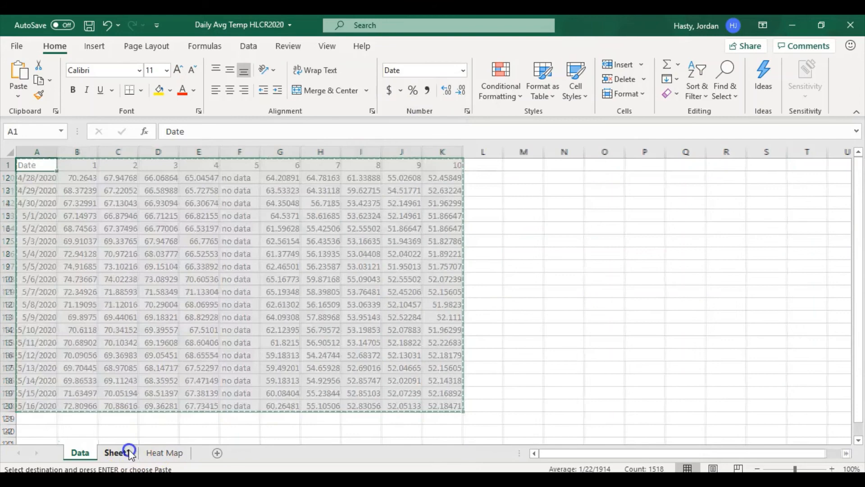
Paste the copied table transposed into the blank Sheet1, starting at cell A1
click(117, 452)
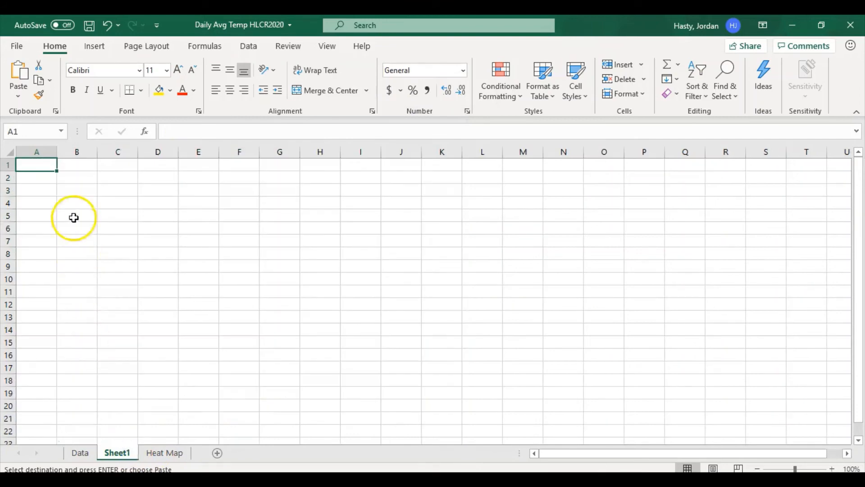
right_click(36, 166)
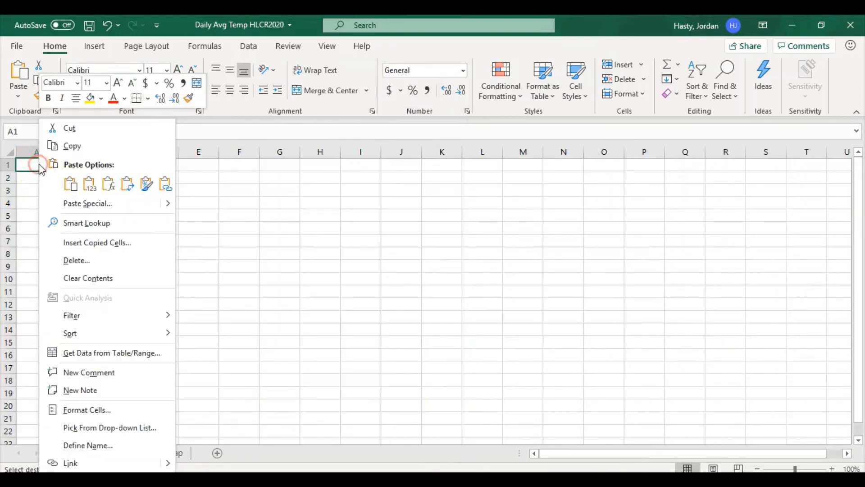
click(168, 202)
click(231, 345)
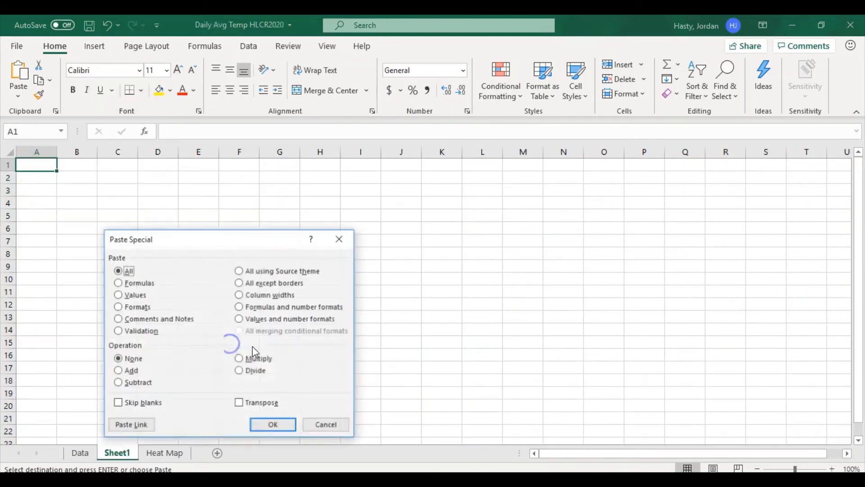
click(240, 401)
click(272, 422)
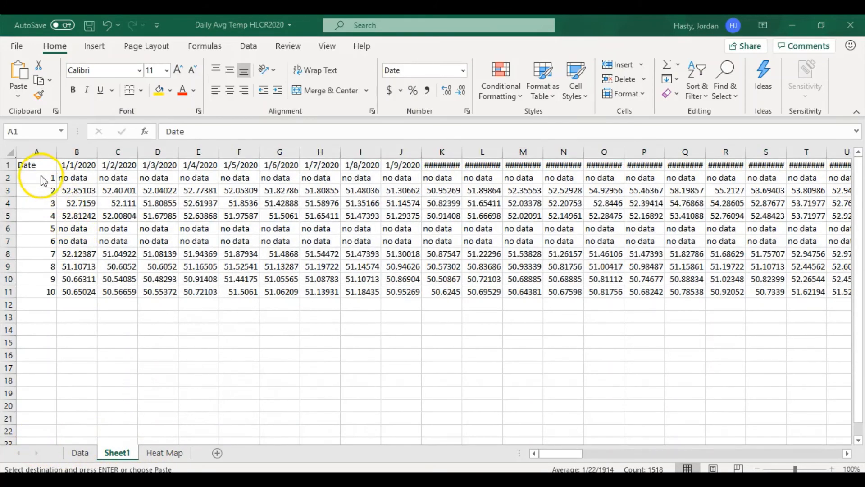
Replace the "Date" heading in cell A1 of Sheet1 with "Depth, meters"
click(39, 165)
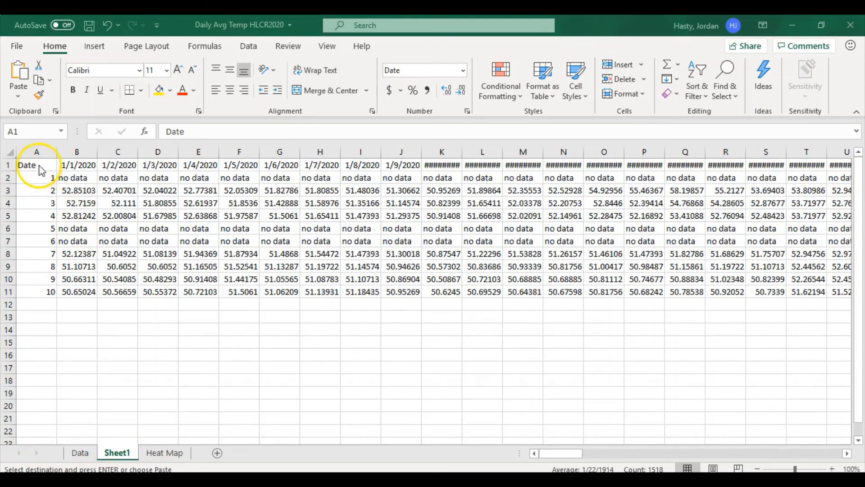
key(ctrl+v)
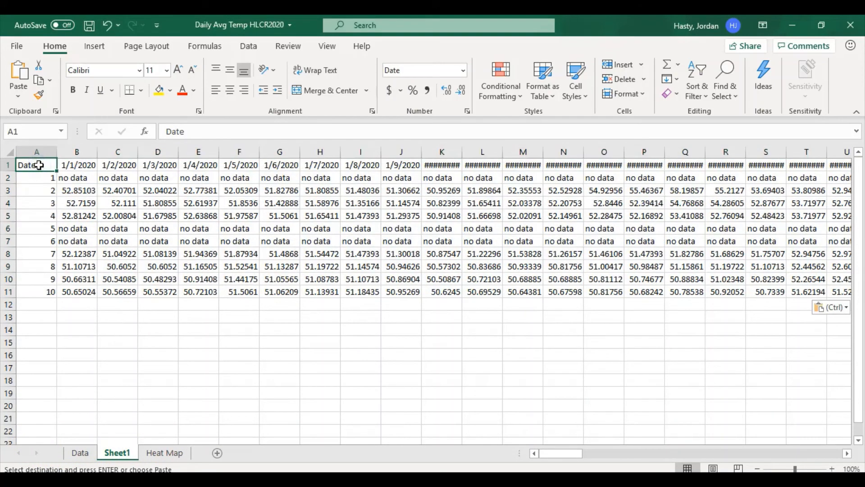
text(Depth, meters)
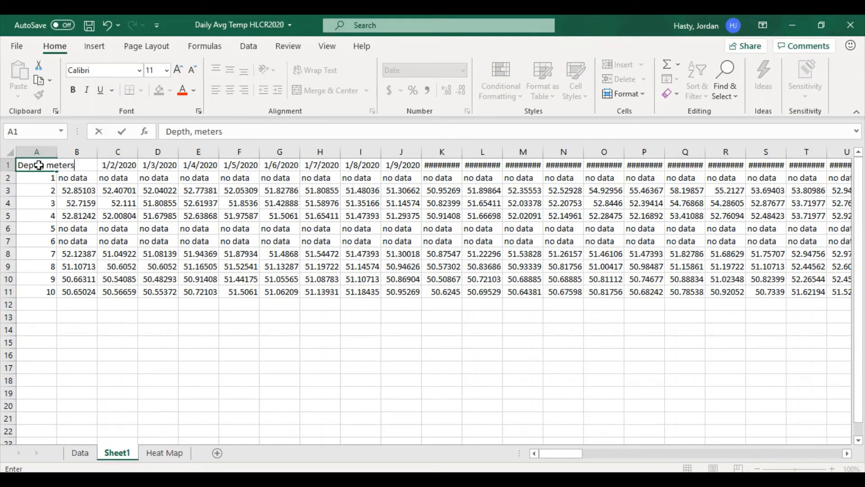
key(Return)
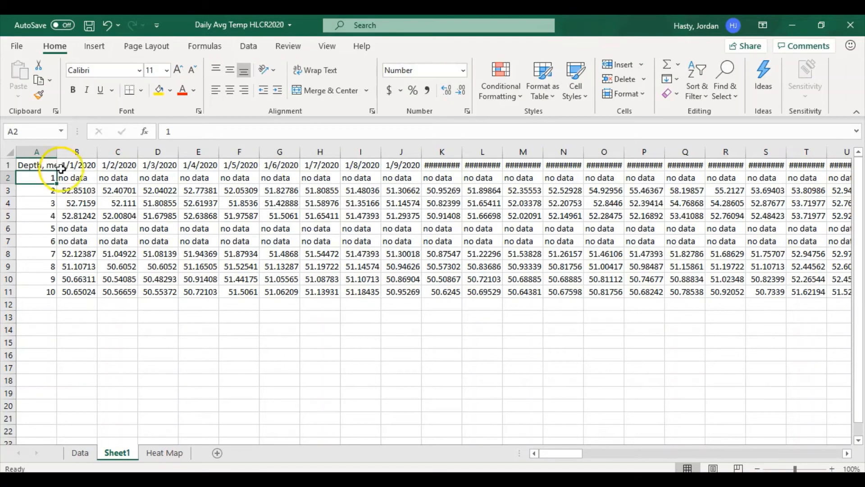
Set the width of Sheet1 columns B through NC to .25
drag(75, 151, 861, 186)
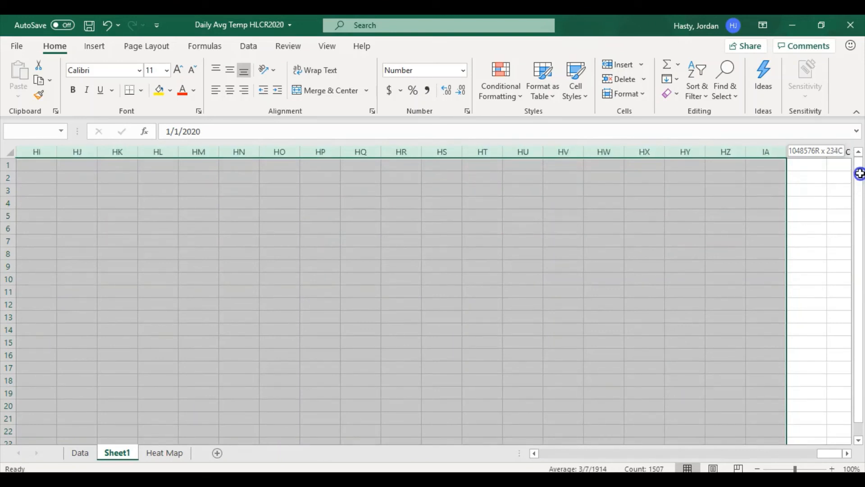
drag(860, 174, 772, 168)
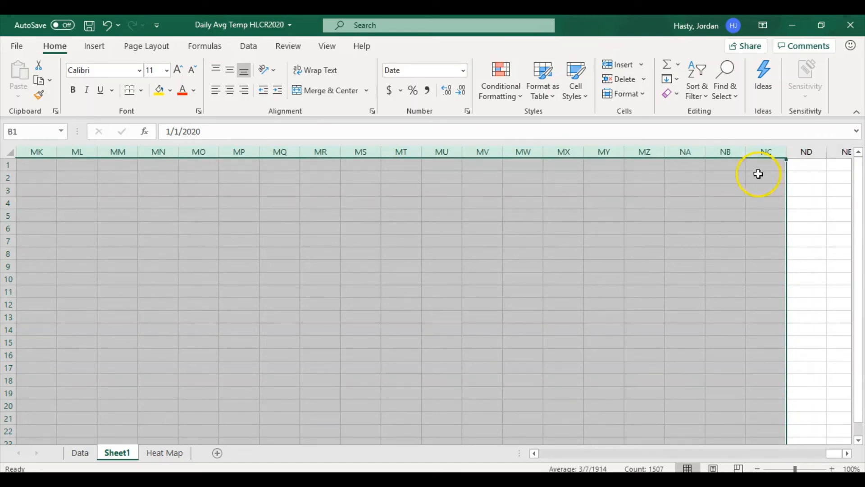
right_click(642, 153)
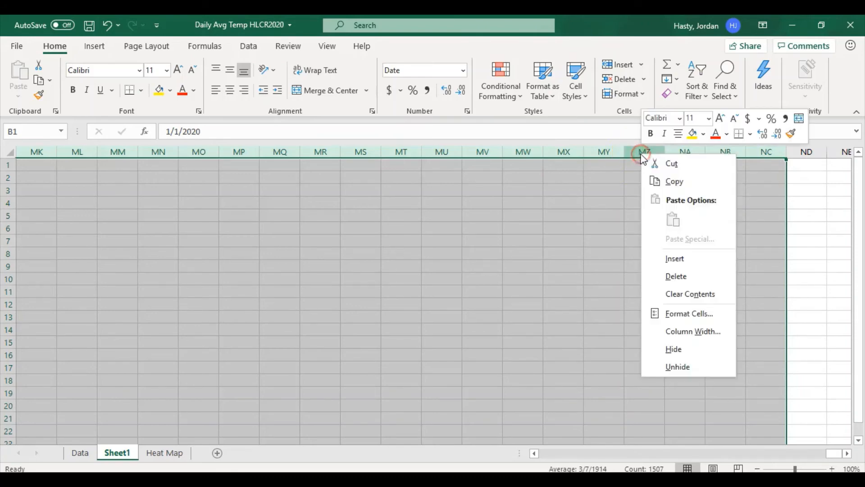
click(683, 331)
text(.25)
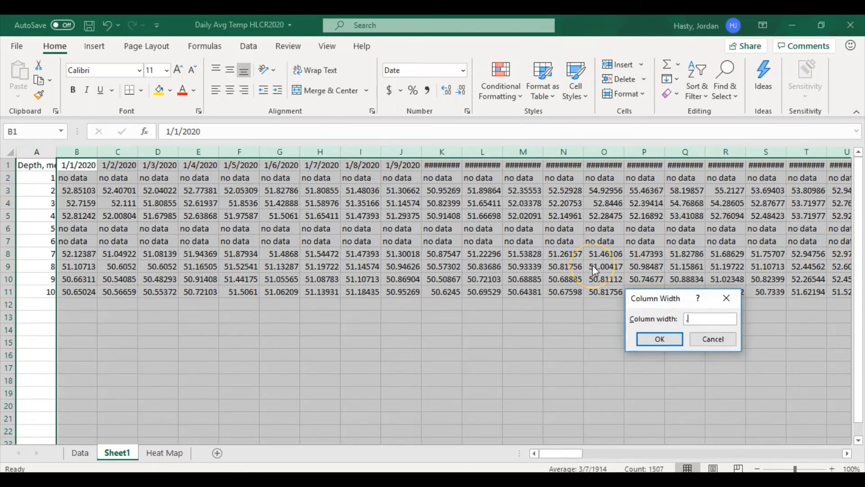
click(659, 339)
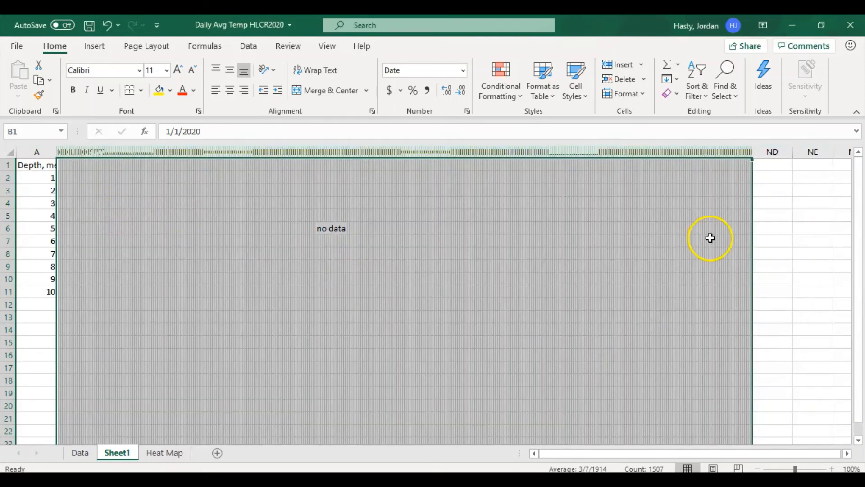
Create a conditional formatting rule for B2:NE14 on Sheet1 that formats all cells by value with a 3-Color Scale
click(206, 216)
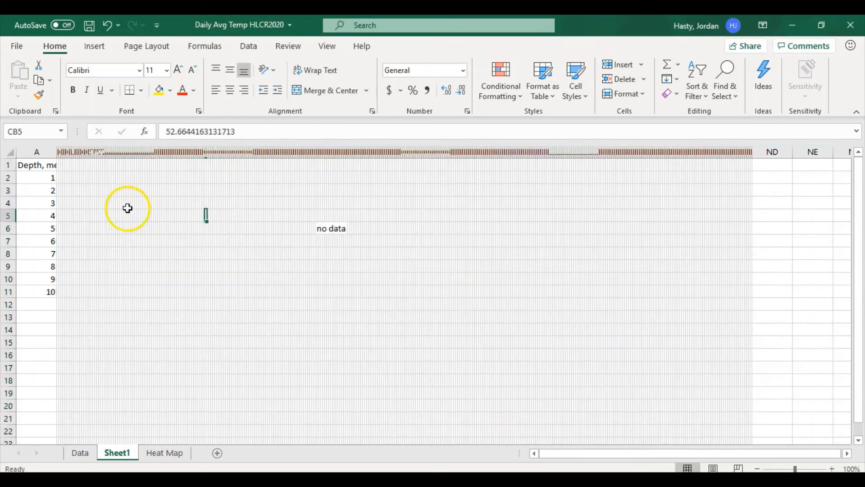
click(56, 176)
click(59, 177)
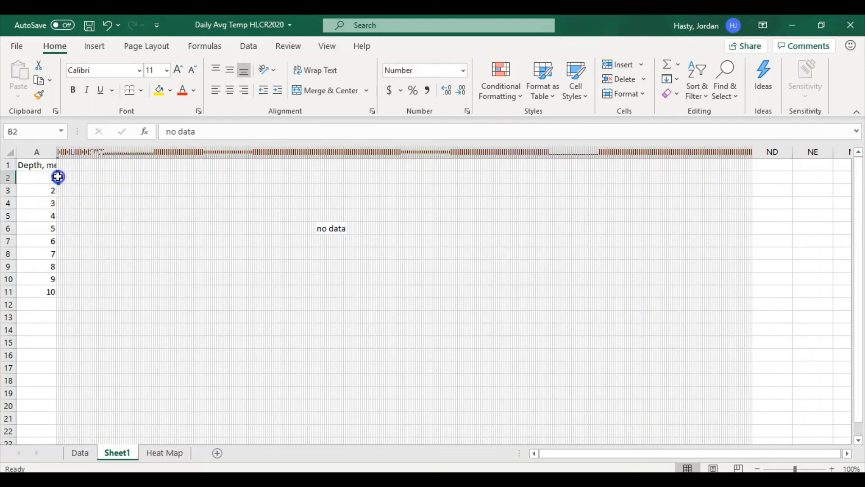
click(81, 189)
drag(57, 177, 830, 293)
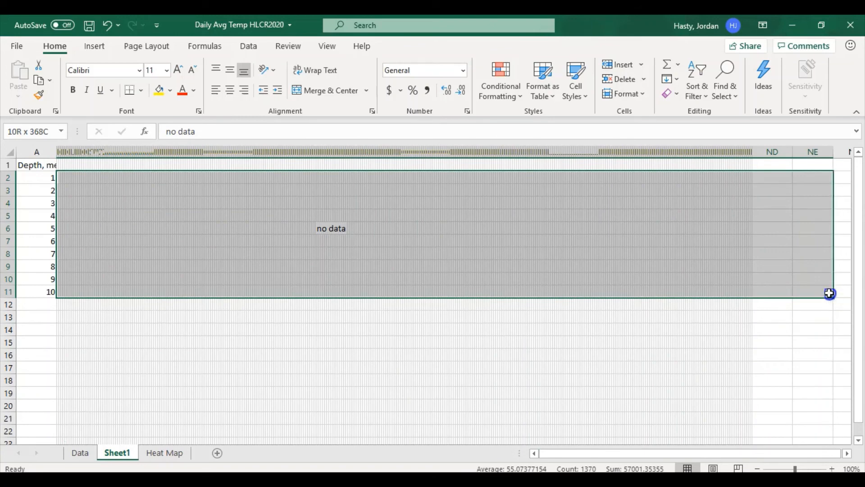
drag(830, 295, 827, 324)
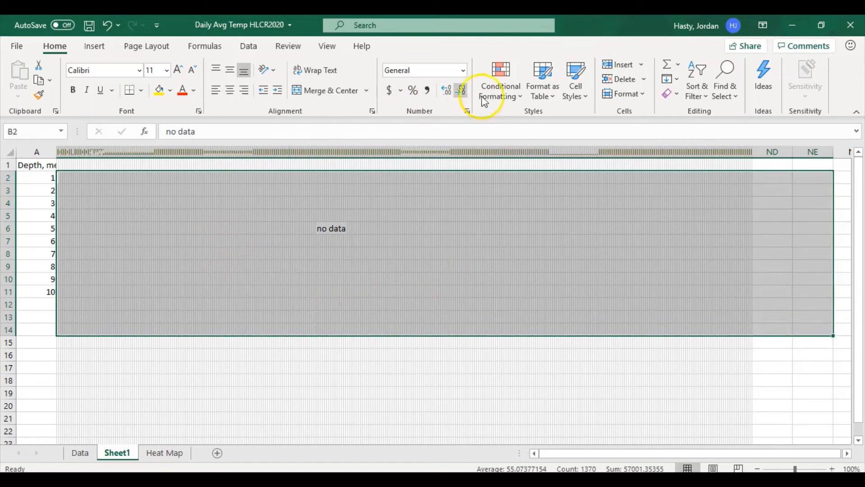
click(510, 90)
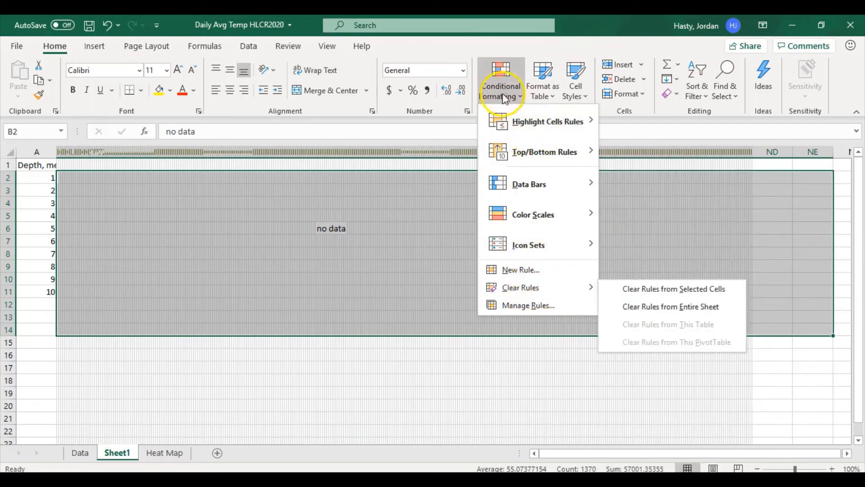
click(518, 306)
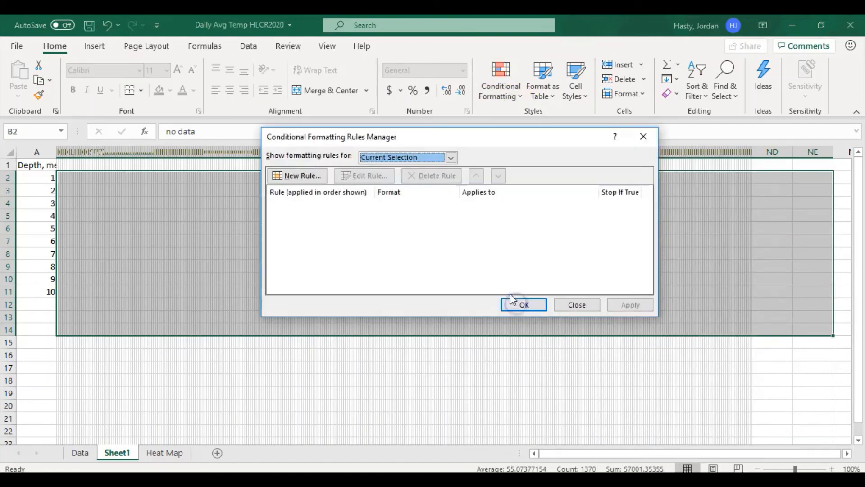
click(323, 174)
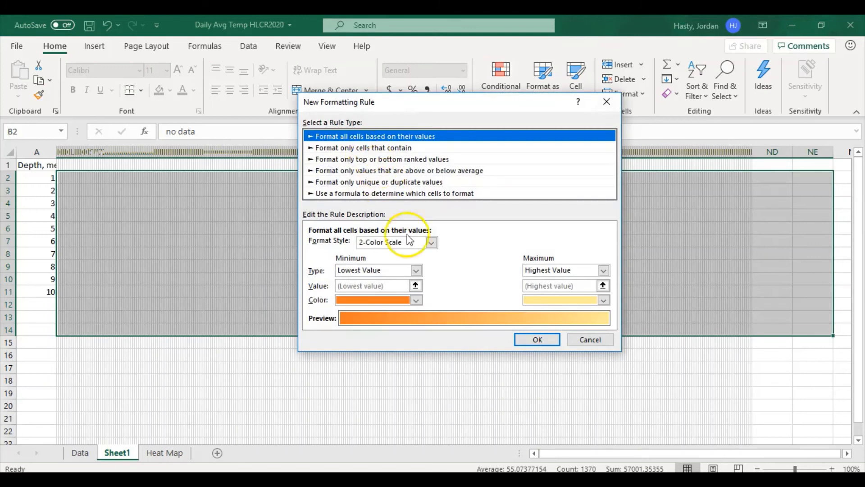
click(431, 243)
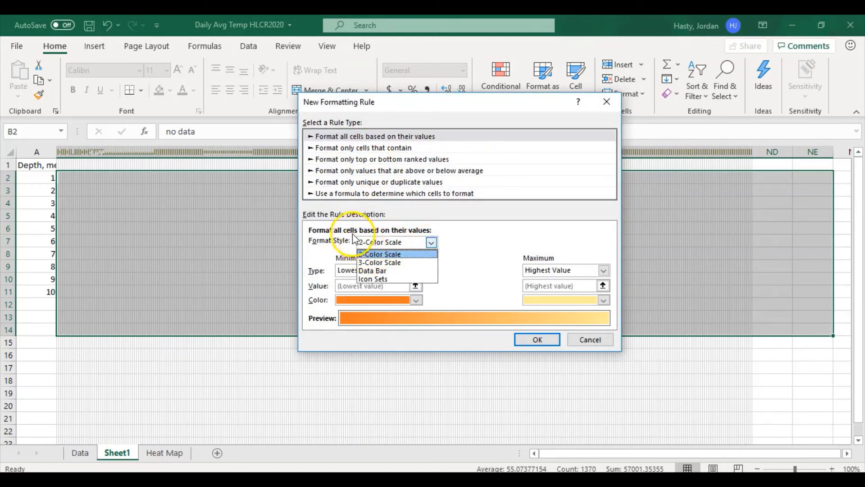
click(386, 263)
Set the color scale's minimum to the number 40 with a blue color
click(416, 271)
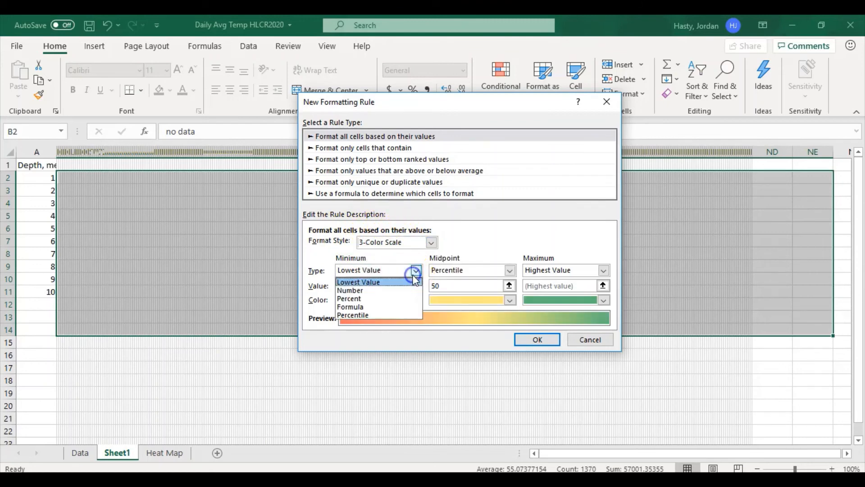
click(376, 290)
click(368, 285)
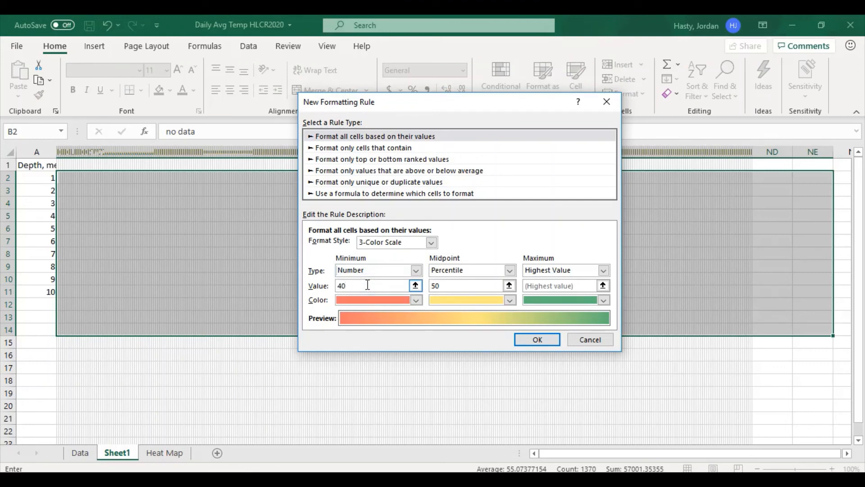
click(416, 299)
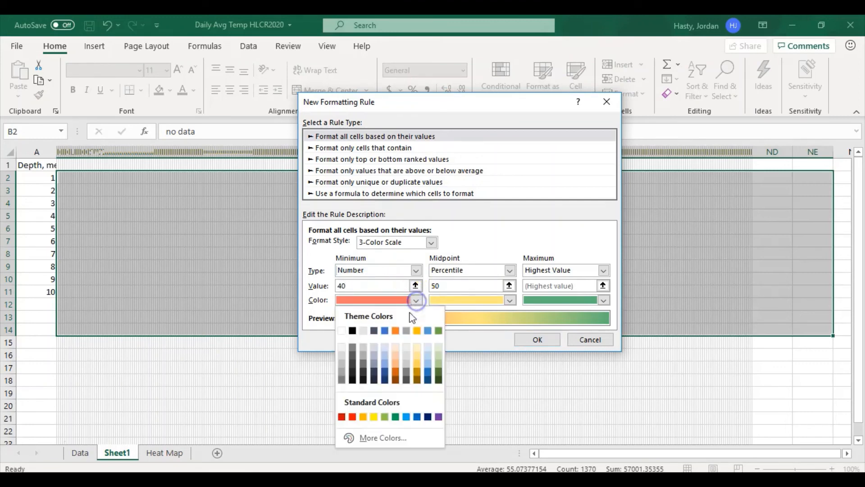
click(390, 330)
Set the color scale's maximum to the number 90 with a red color and accept the rule
click(603, 270)
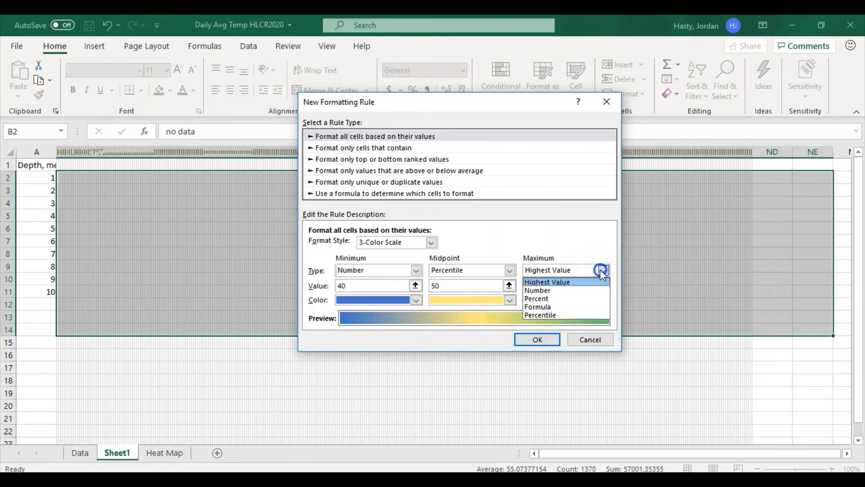
click(547, 290)
click(566, 285)
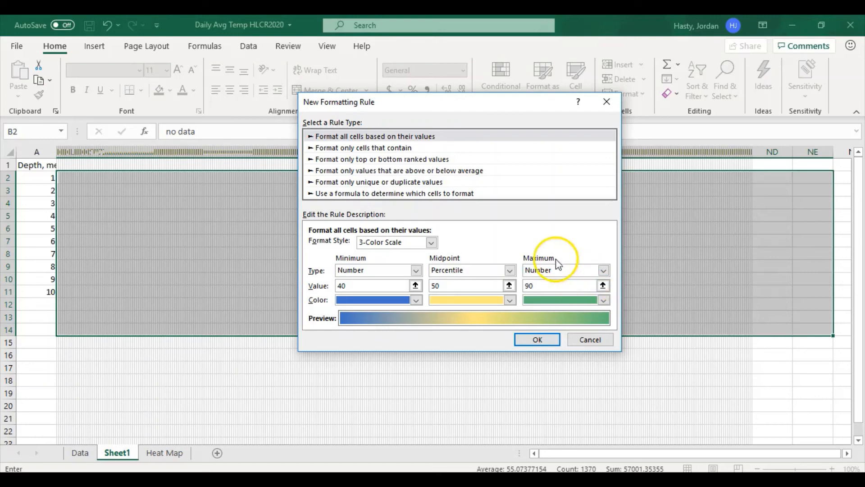
click(603, 300)
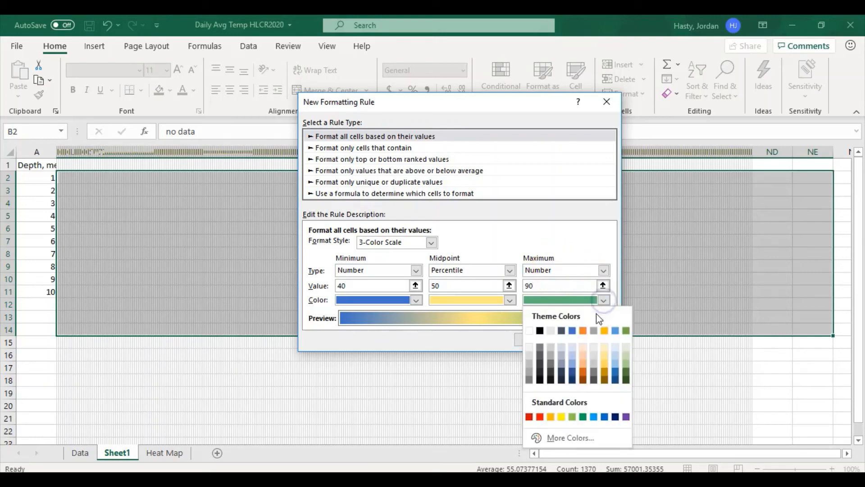
click(540, 416)
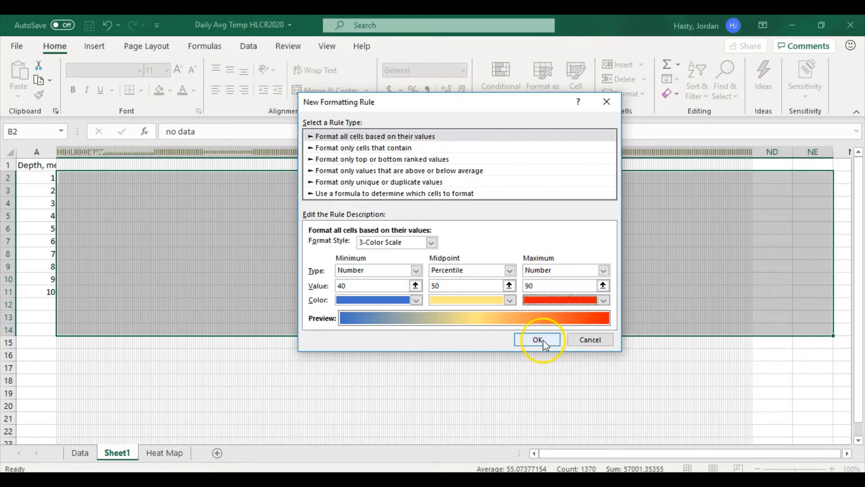
click(539, 341)
Add a conditional formatting rule for B2:NE14 on Sheet1 that formats only cells with specific text containing "no data"
click(317, 179)
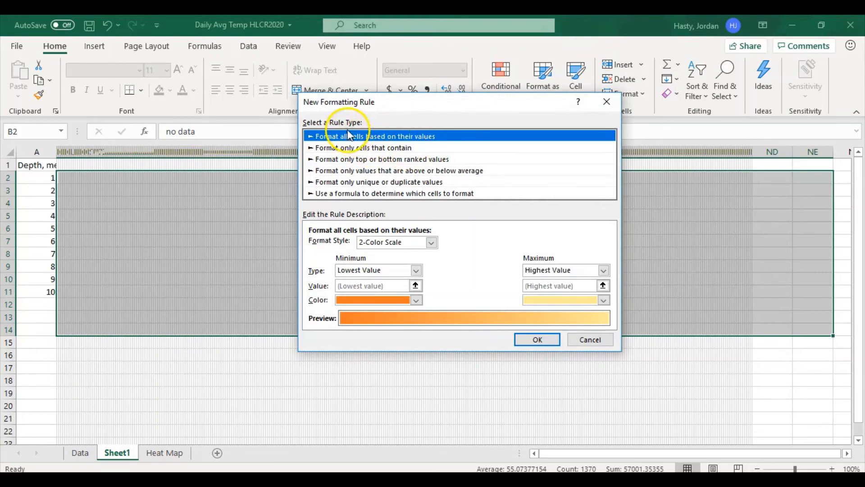
click(358, 148)
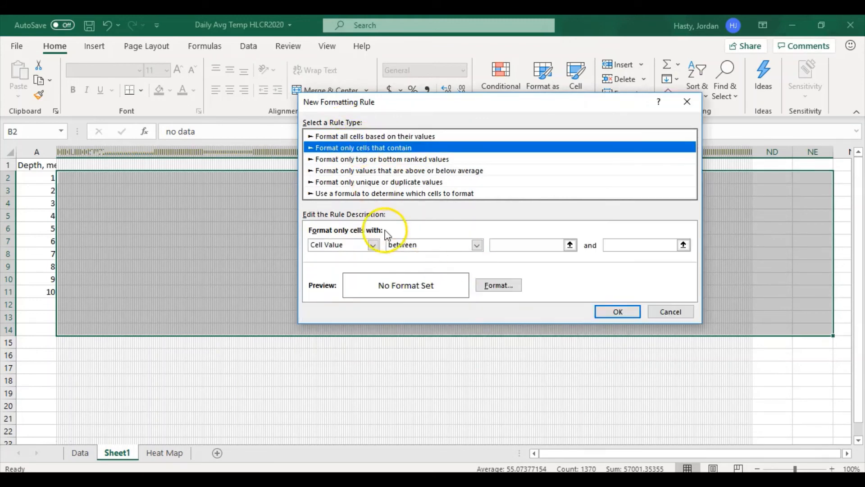
click(374, 245)
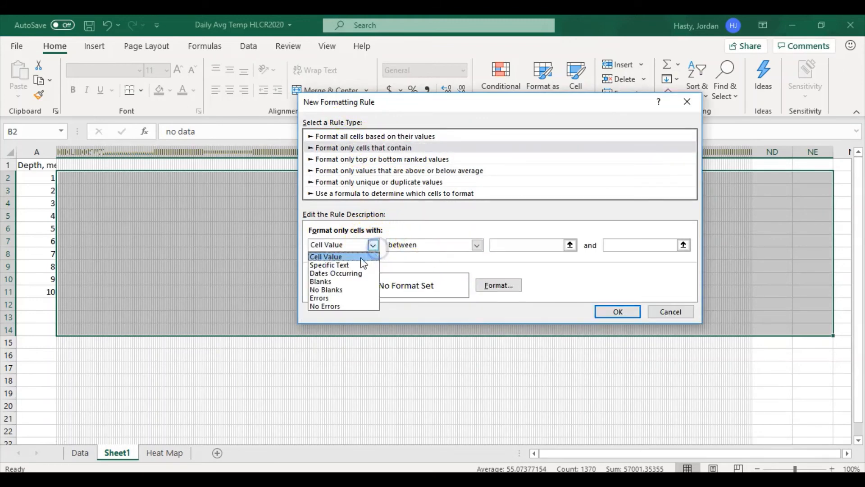
click(363, 266)
click(470, 245)
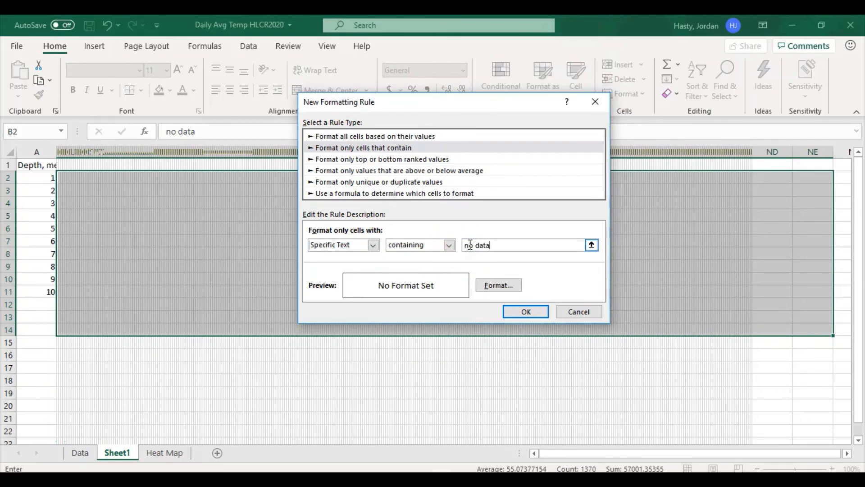
Give the "no data" rule a light gray font and light gray fill, and apply both conditional formatting rules to the sheet
click(498, 285)
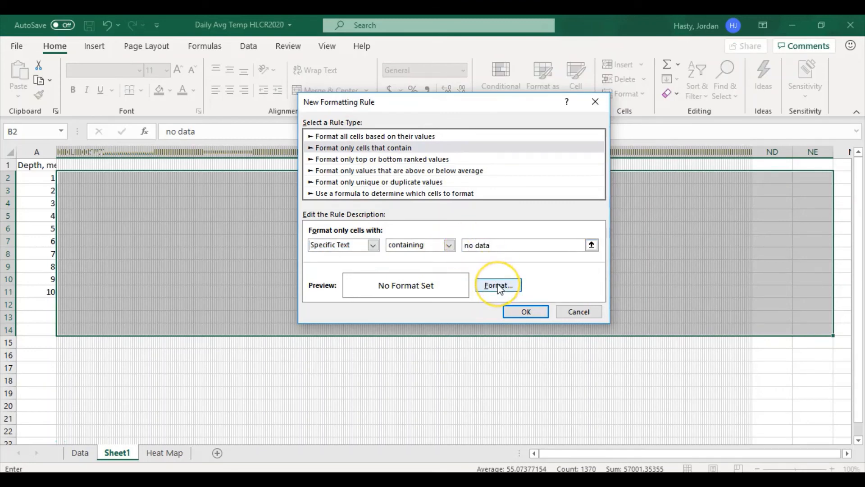
click(494, 286)
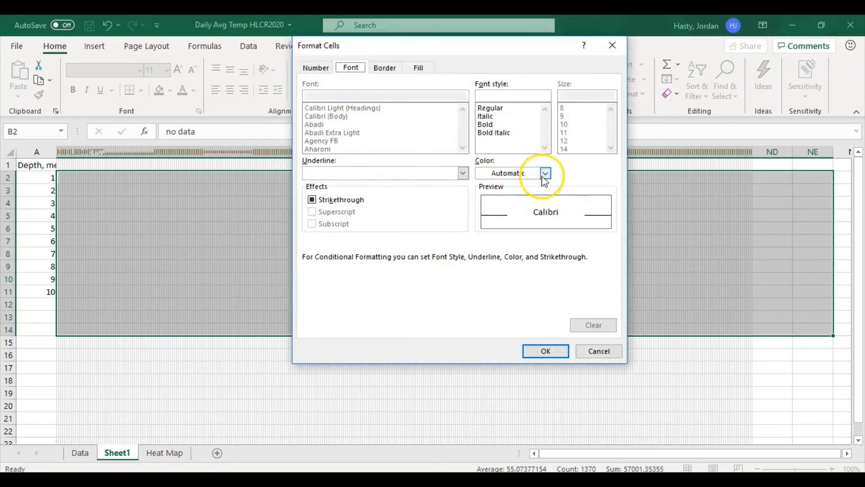
click(545, 174)
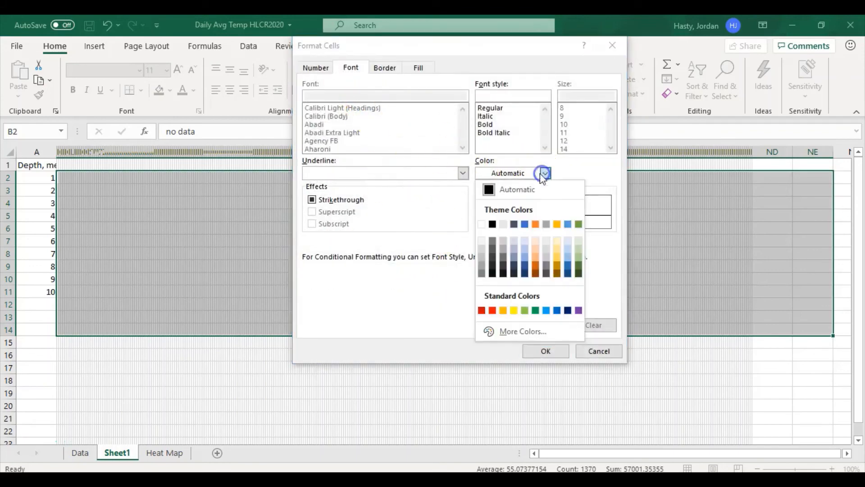
click(484, 248)
click(421, 69)
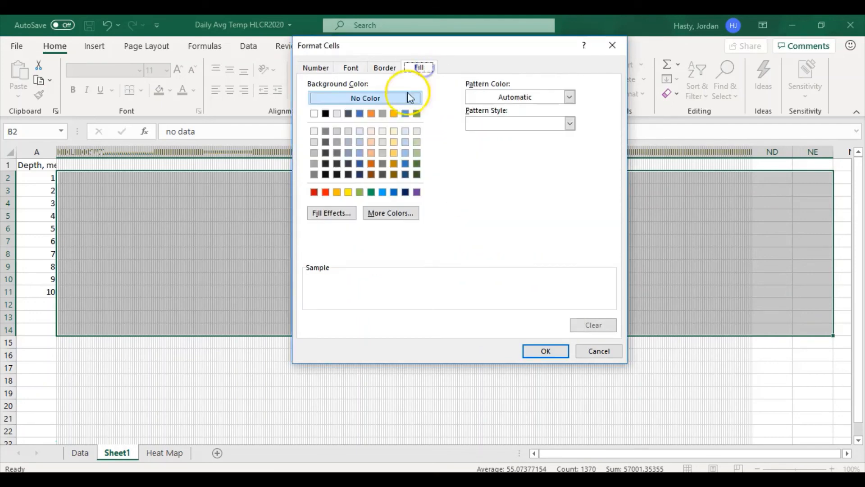
click(325, 143)
click(545, 351)
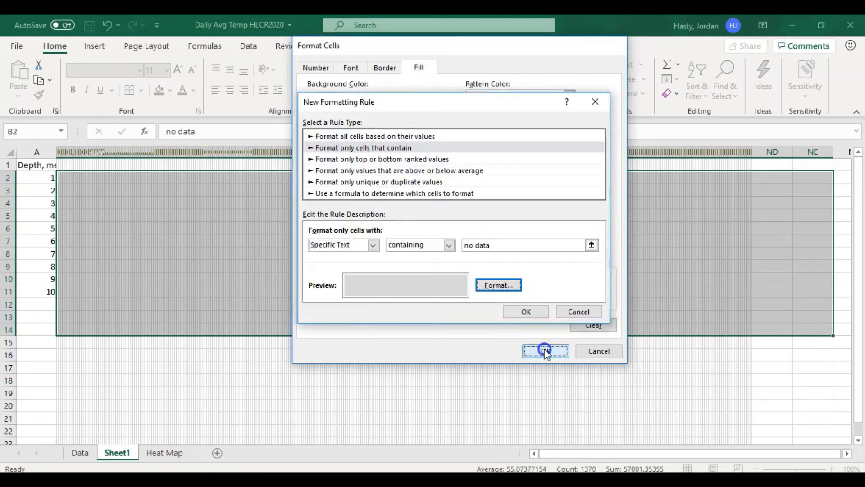
click(531, 312)
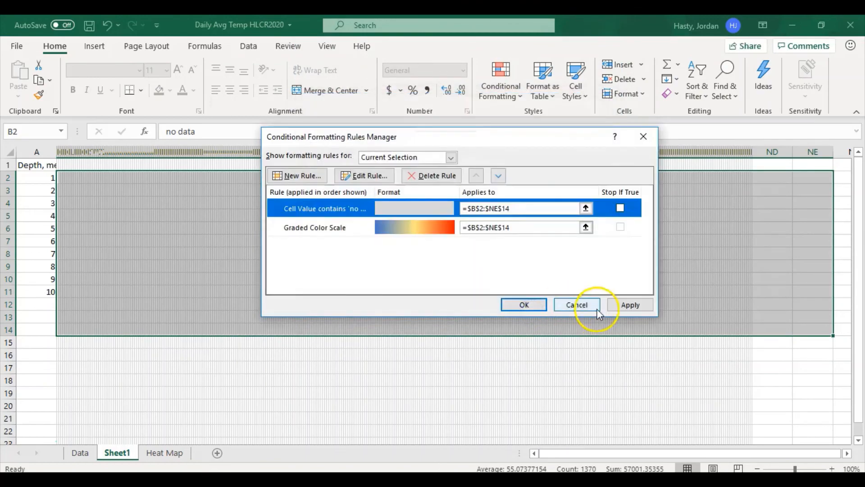
click(524, 306)
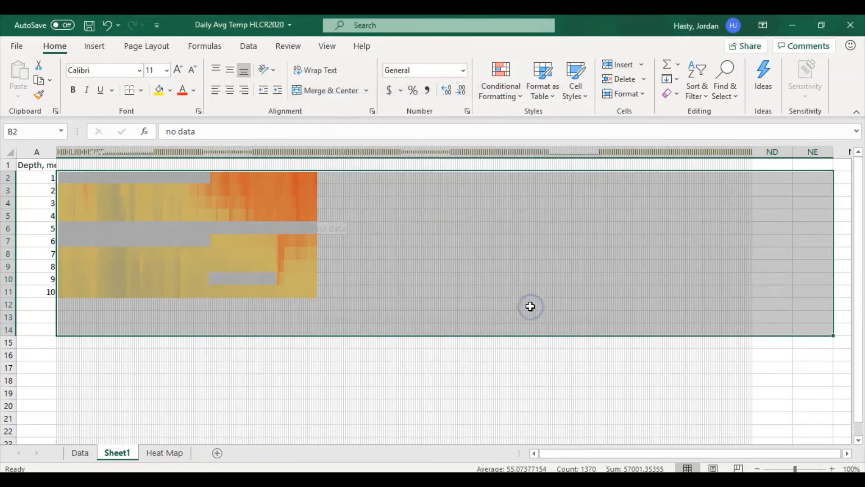
click(177, 232)
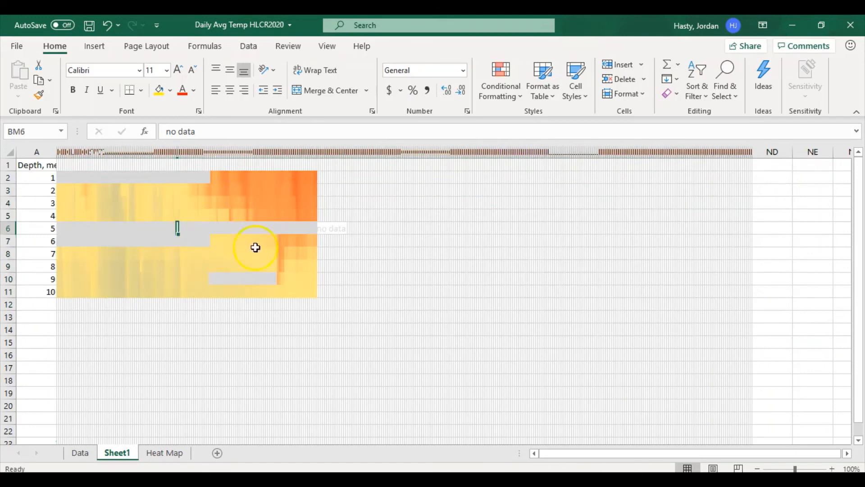
Enter a Temperature heading in NE1 and fill NE2:NE12 with legend values descending from 90 to 40 in steps of 5
click(812, 165)
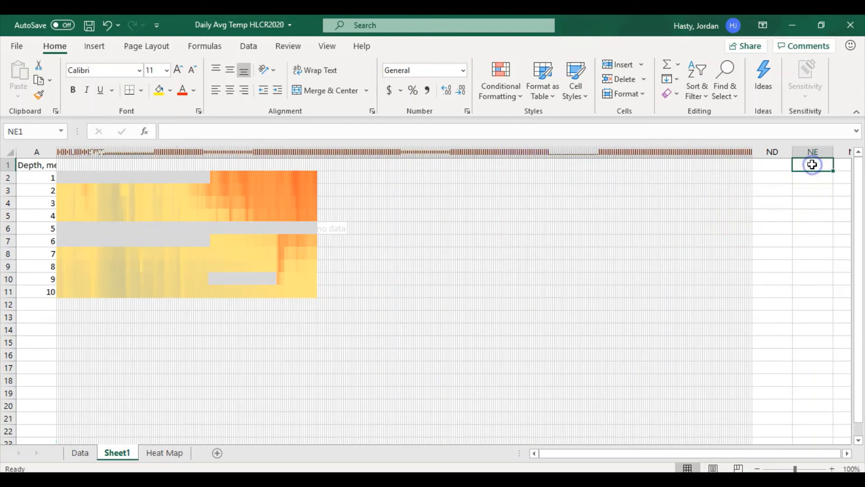
text(Temperature,)
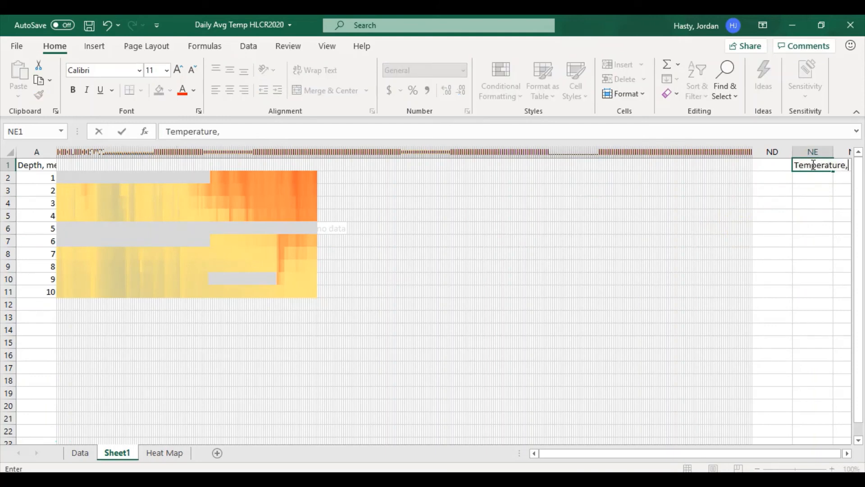
text( ()
key(Return)
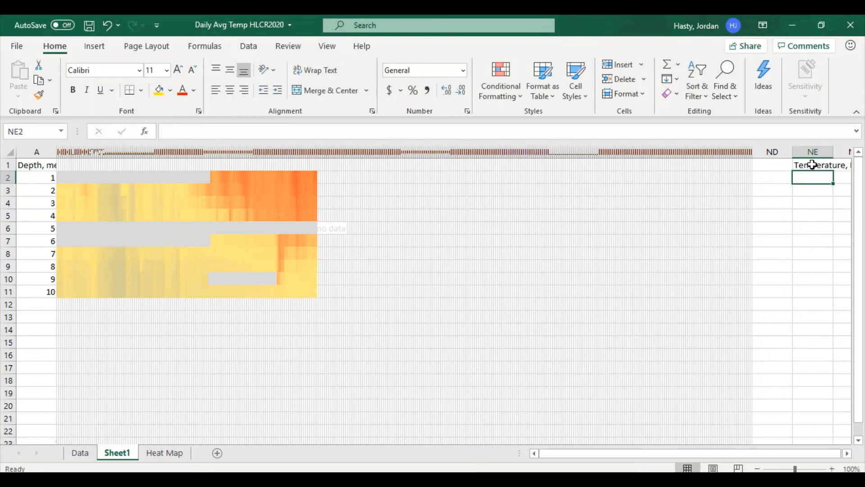
text(90)
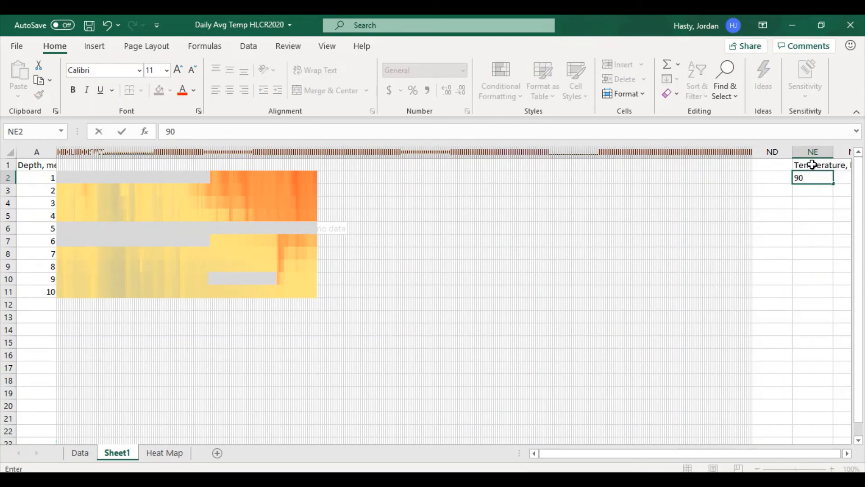
key(Return)
text(85)
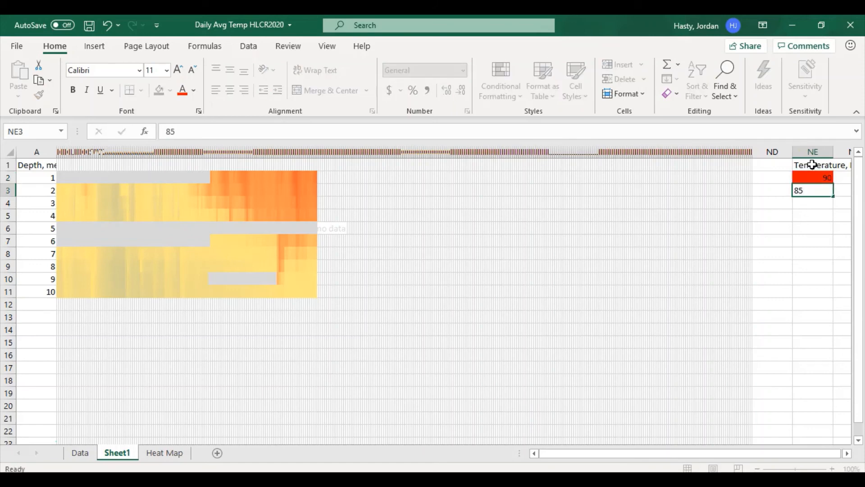
key(Return)
drag(814, 178, 829, 314)
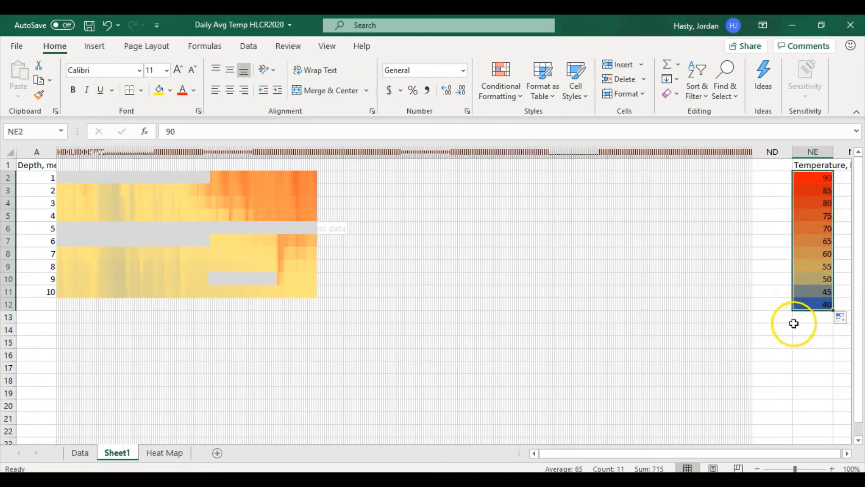
Label cell ND14 as Max and cell ND15 as Min beneath the temperature legend
click(773, 334)
text(=)
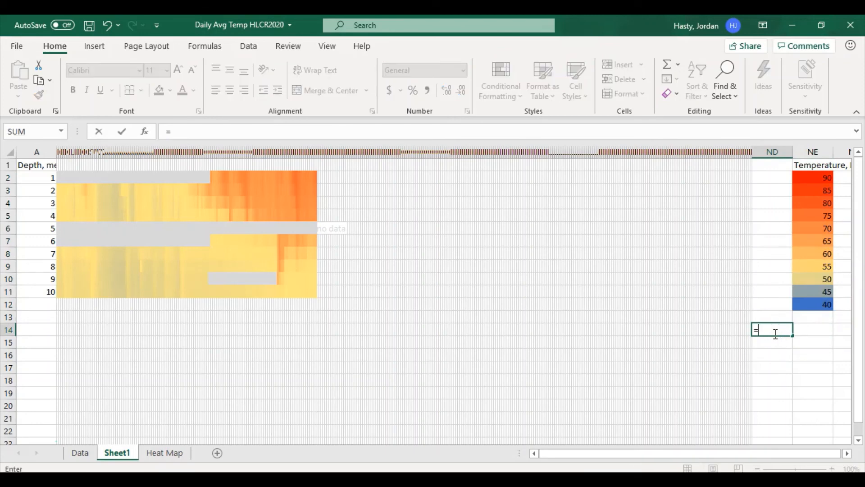
key(BackSpace)
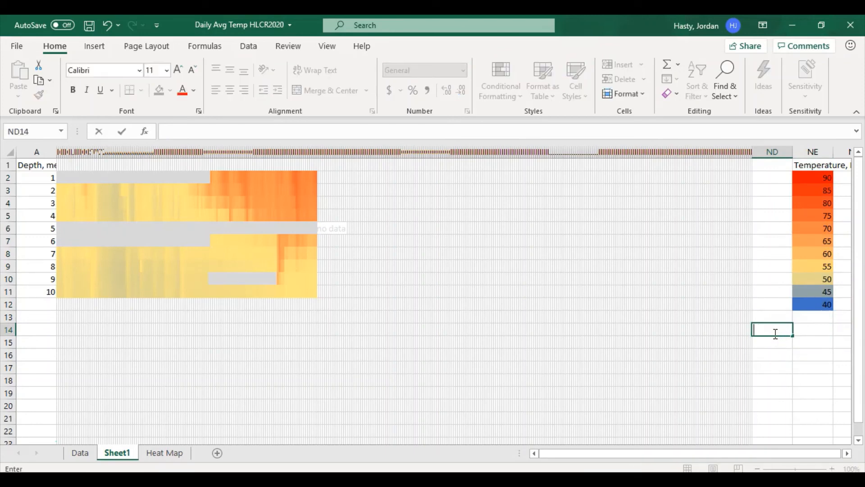
key(Up)
click(775, 334)
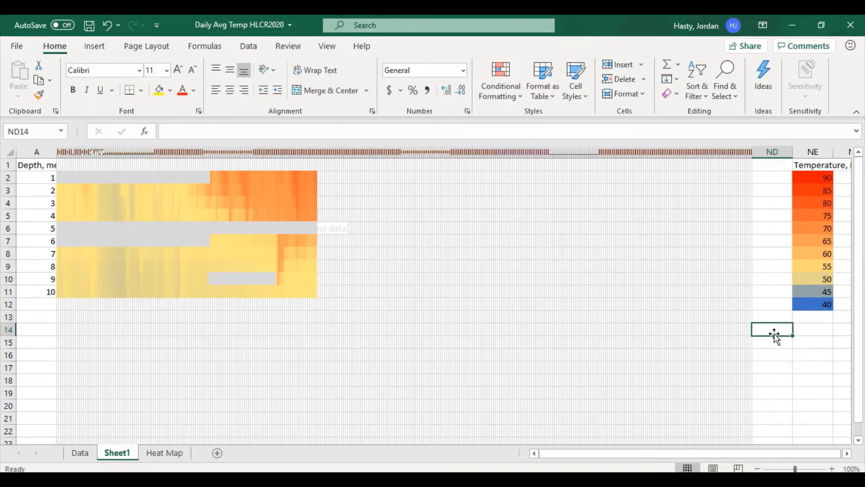
text(Max)
key(Return)
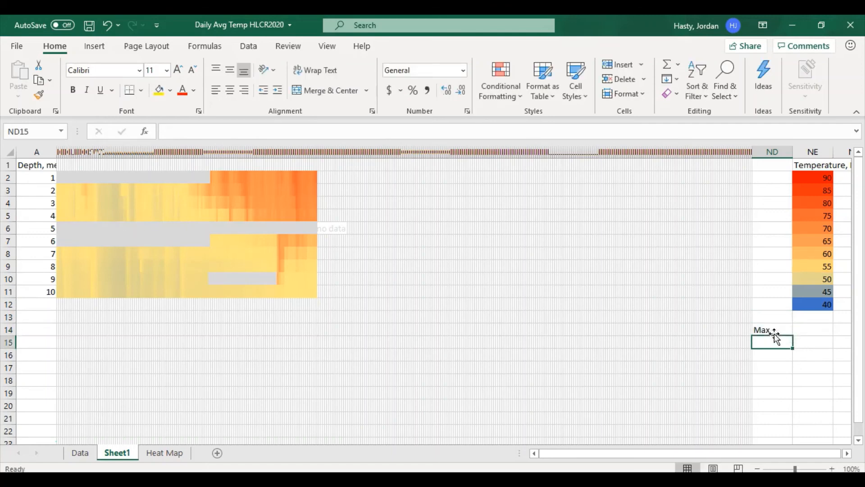
text(Min)
key(Return)
Calculate the maximum temperature in NE14 with a MAX formula over B2:ND11
click(809, 330)
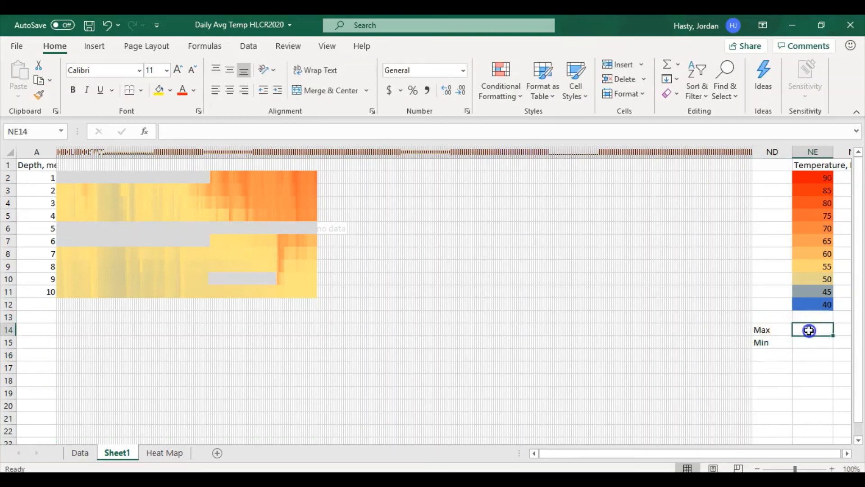
text(=ma)
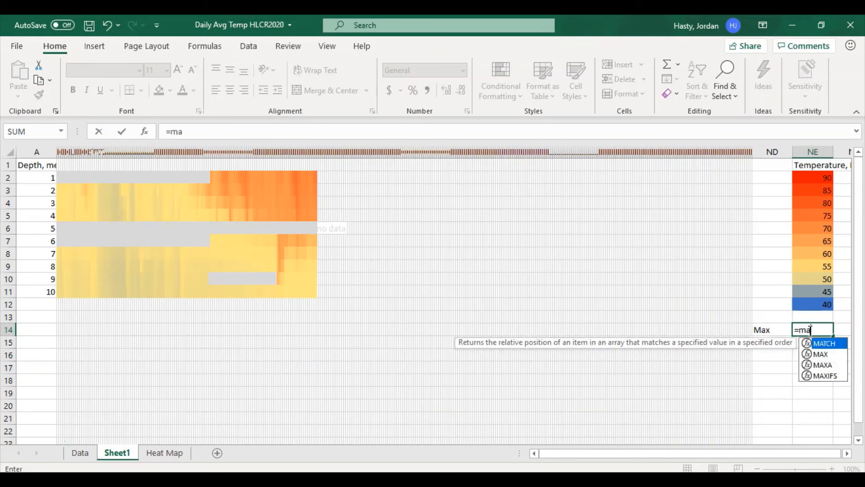
text(x)
key(Tab)
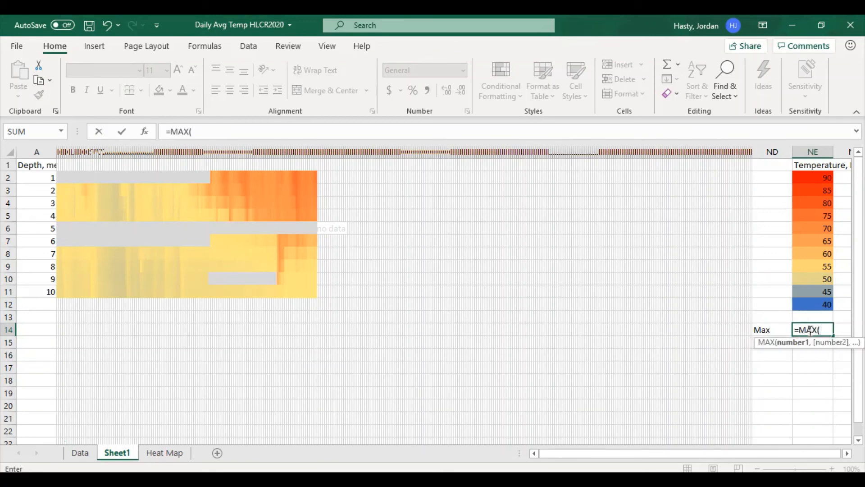
click(56, 176)
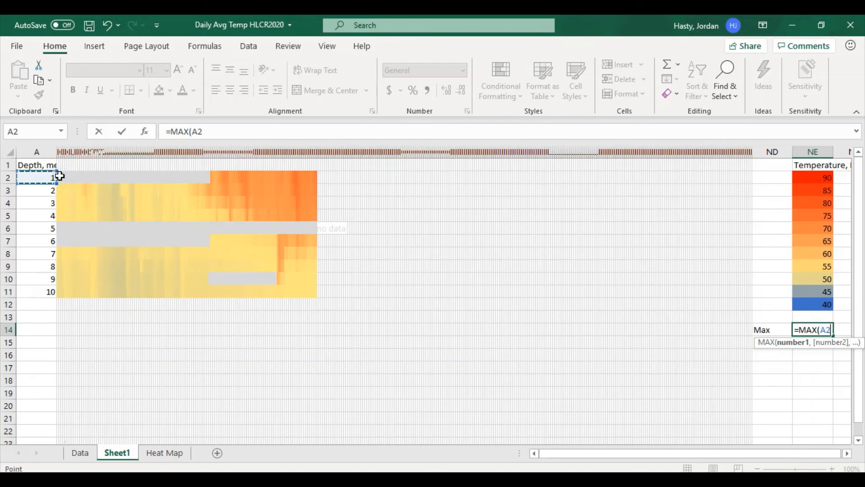
click(59, 176)
drag(56, 177, 764, 293)
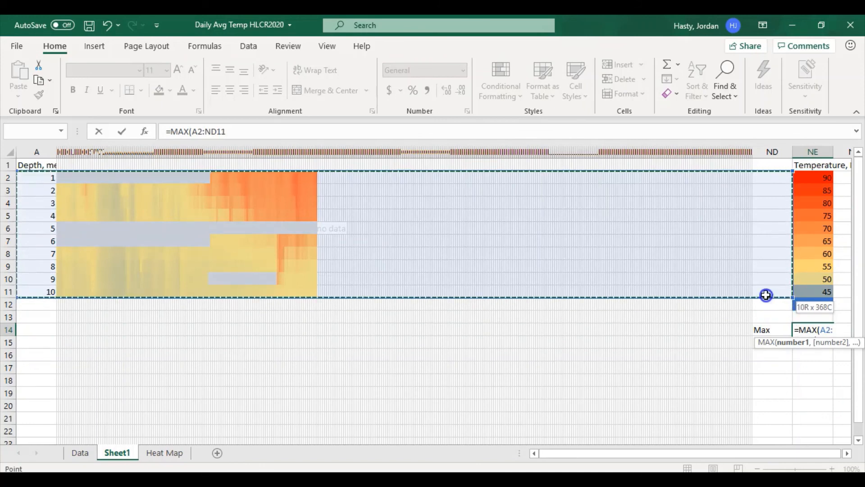
click(19, 298)
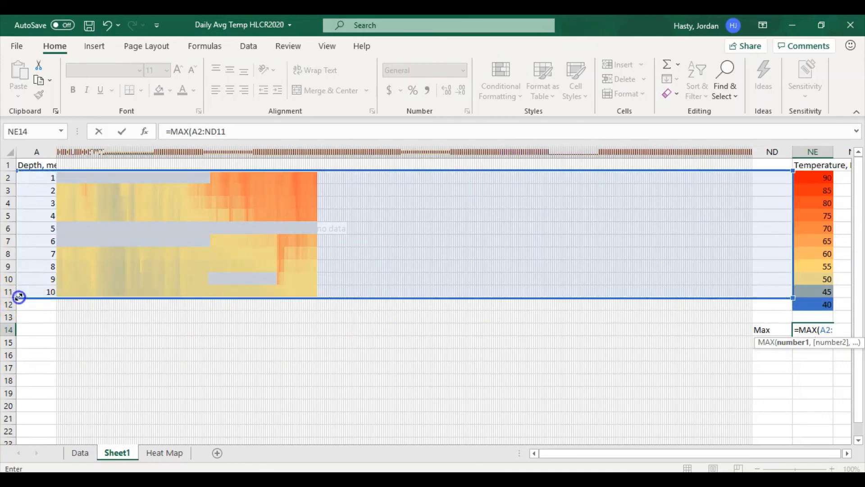
drag(28, 296, 59, 293)
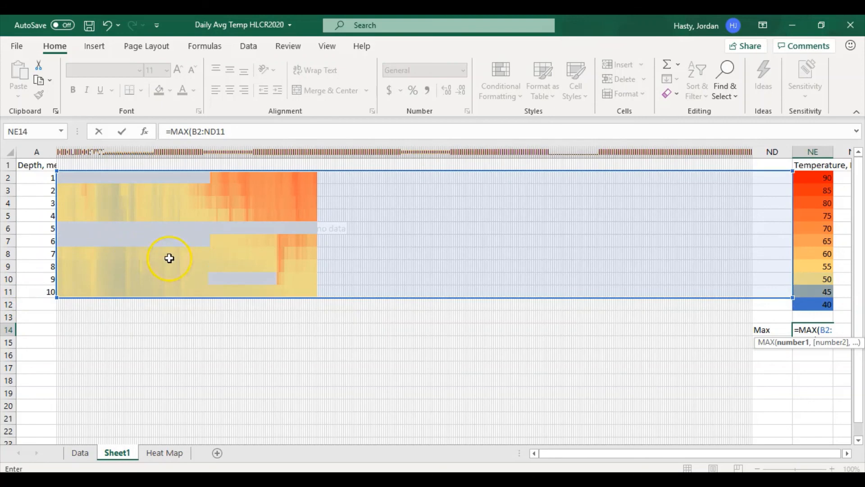
key(Return)
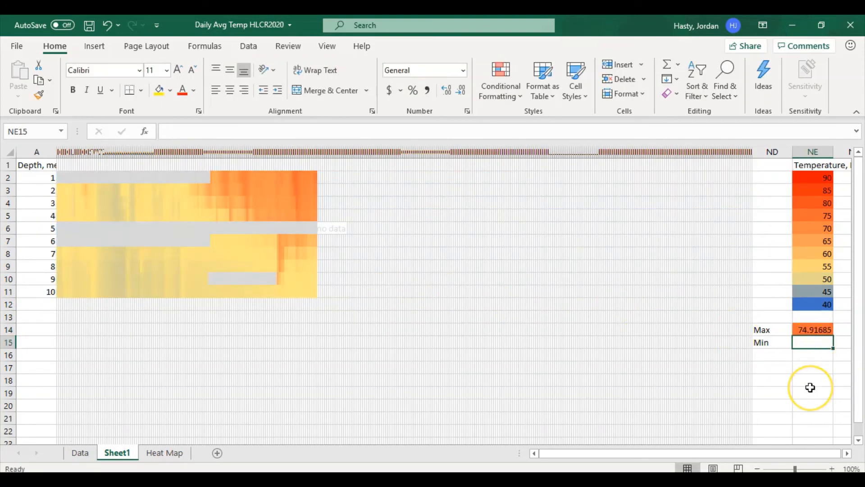
Calculate the minimum temperature in NE15 with a MIN formula over B2:NC11
text(=min)
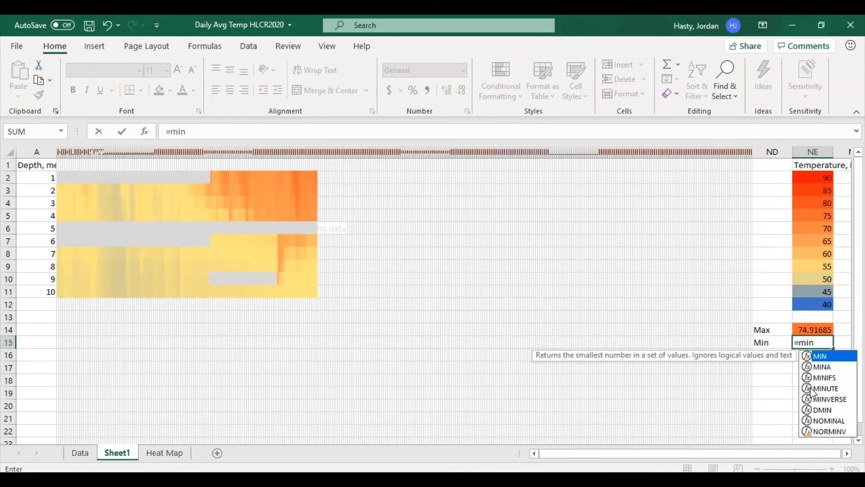
key(Tab)
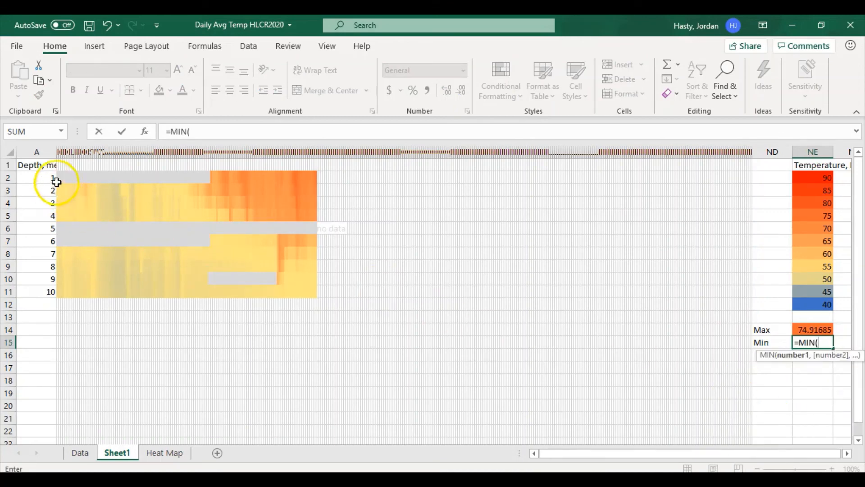
drag(54, 177, 752, 296)
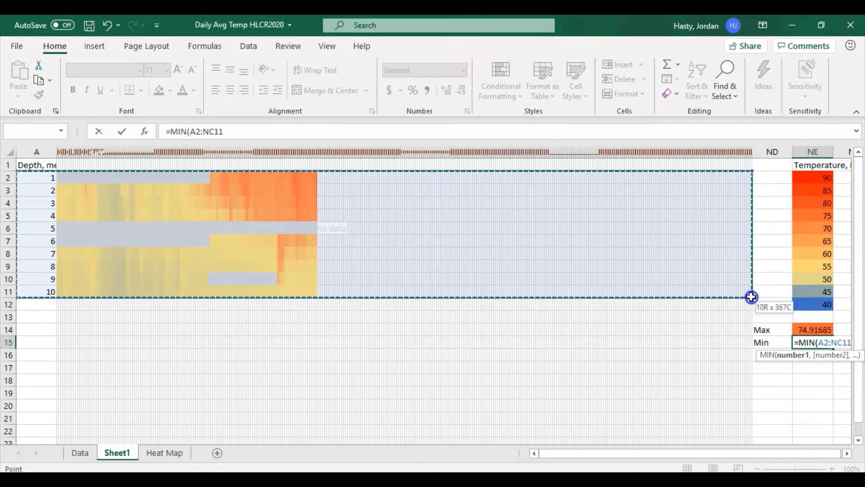
drag(17, 297, 58, 296)
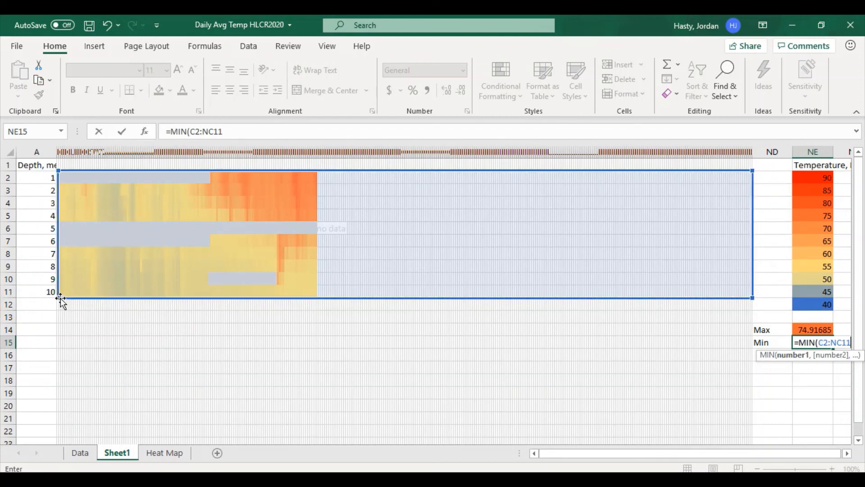
drag(60, 298, 55, 297)
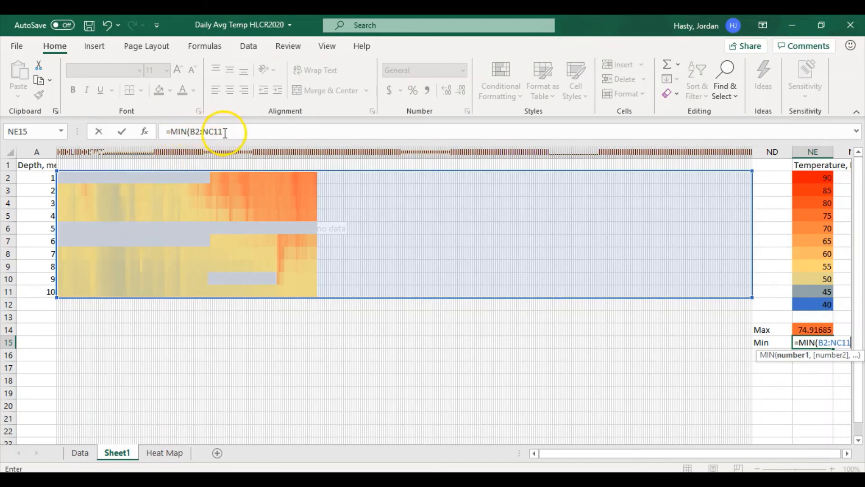
key(Return)
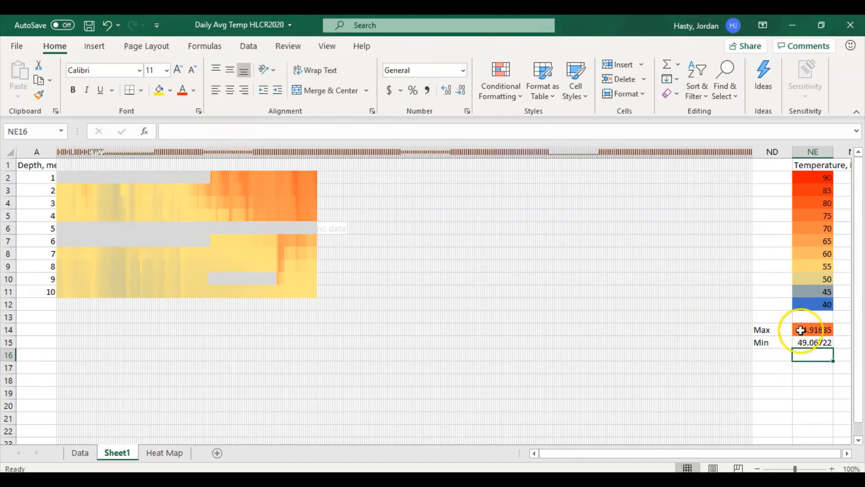
Extend the worksheet's graded color scale rule to also cover the minimum value in NE15
click(818, 344)
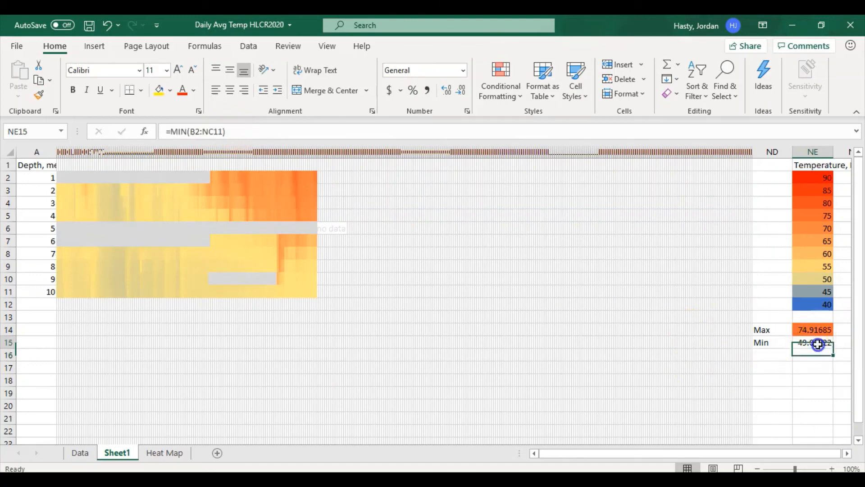
click(494, 86)
click(543, 305)
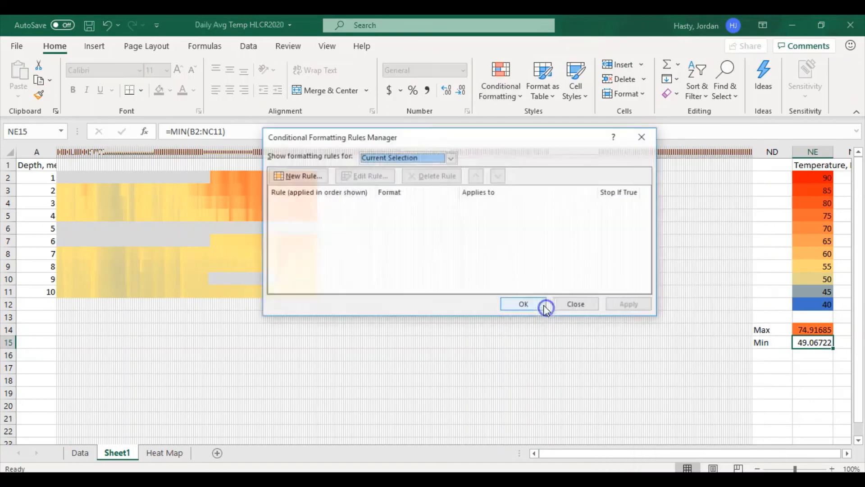
click(408, 157)
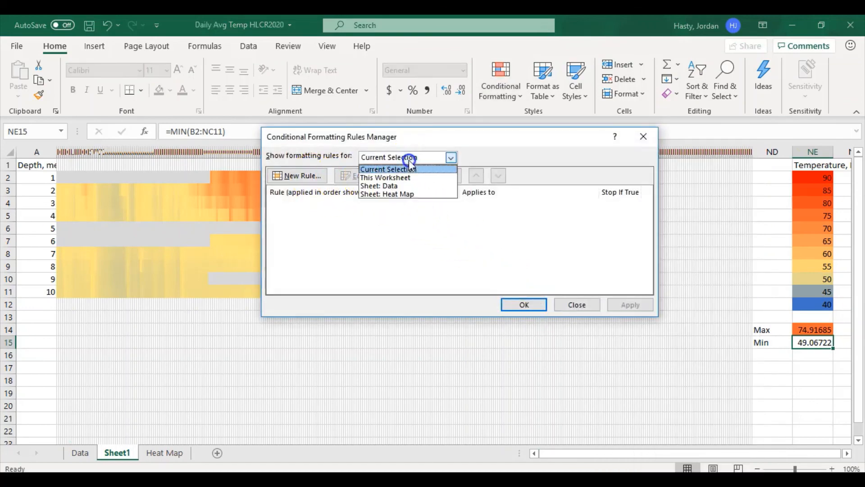
click(407, 178)
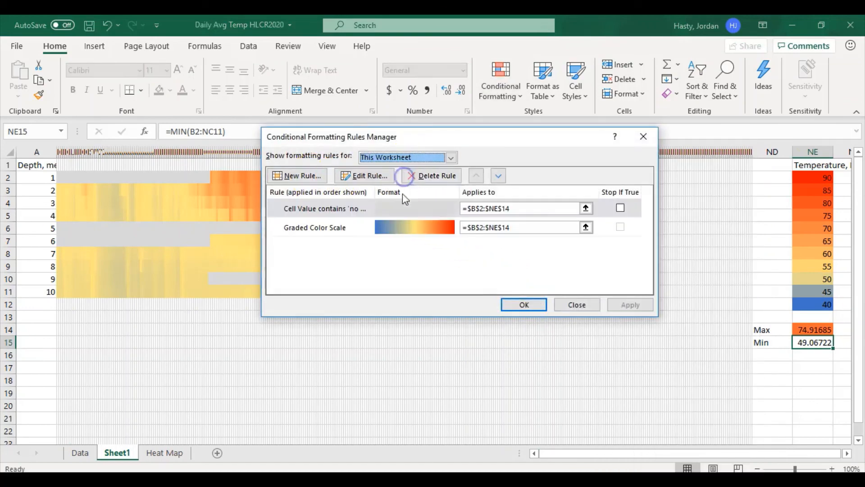
click(586, 229)
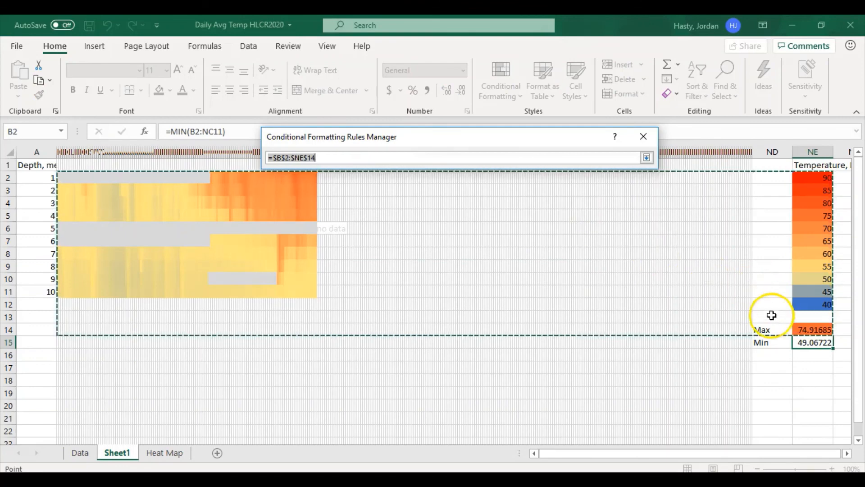
ctrl+click(821, 343)
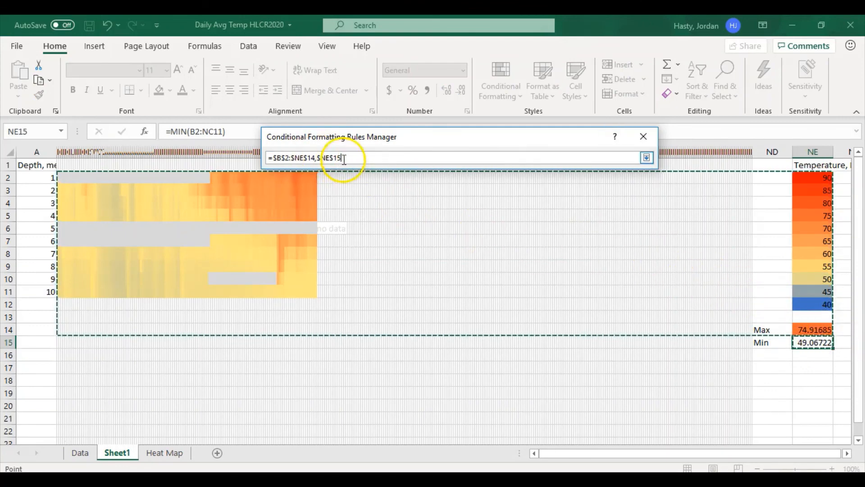
key(Return)
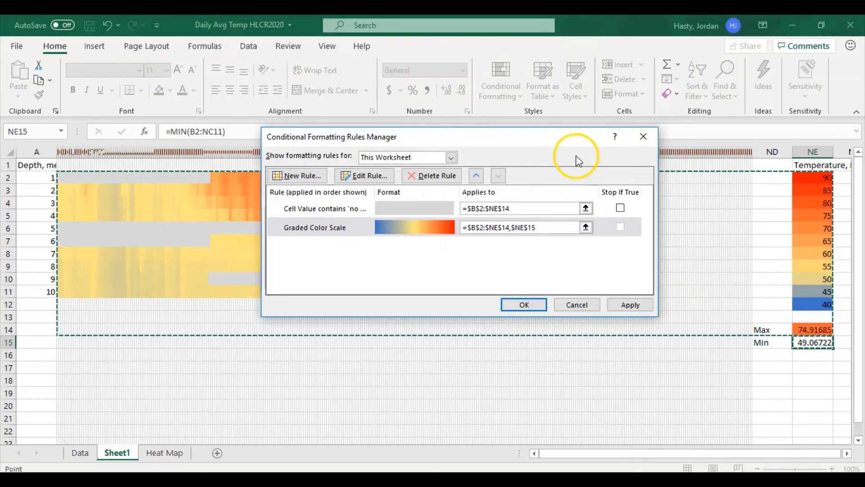
click(524, 304)
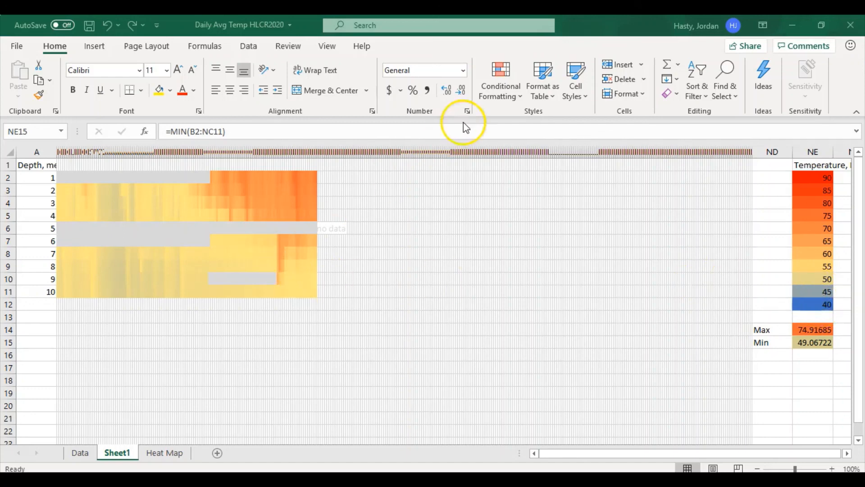
Open the graded color scale rule for editing and set its midpoint type to Number
click(502, 86)
click(504, 86)
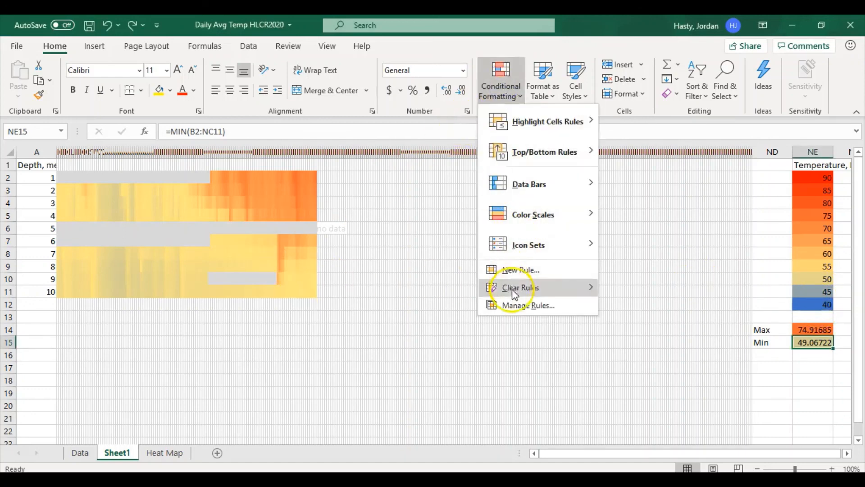
click(522, 307)
click(392, 208)
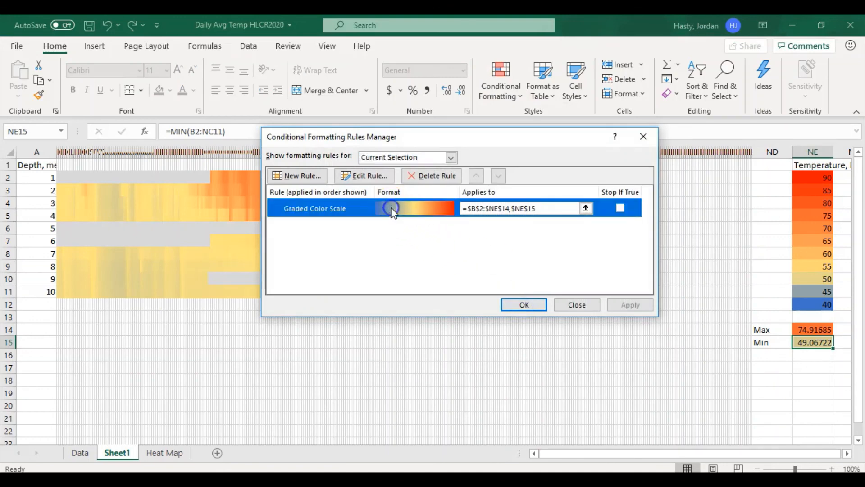
click(366, 175)
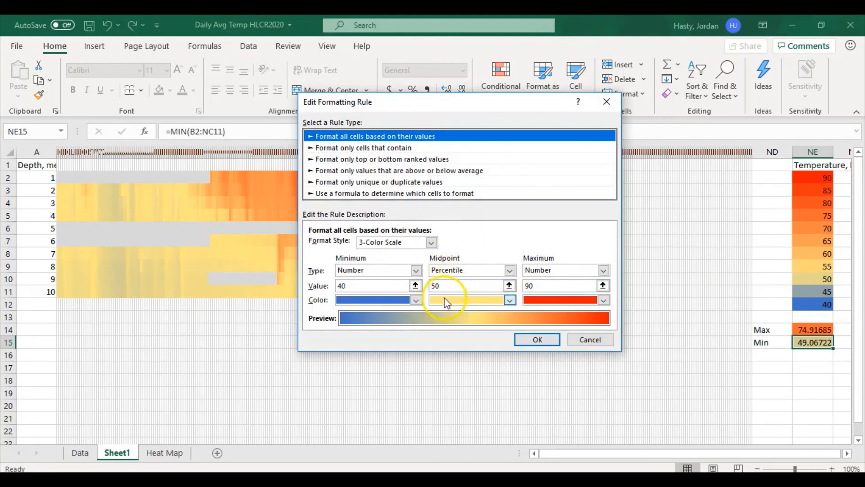
click(510, 269)
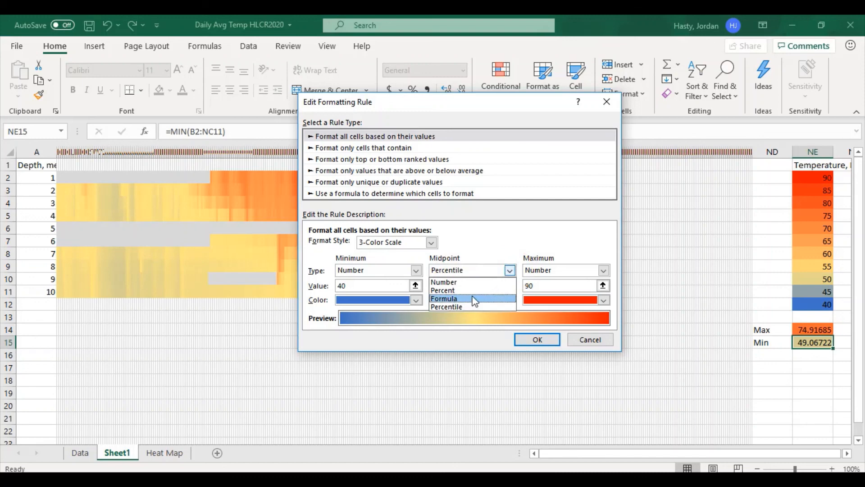
click(457, 284)
Set the color scale's midpoint value midway between the minimum and maximum, and apply the edited rule
click(365, 285)
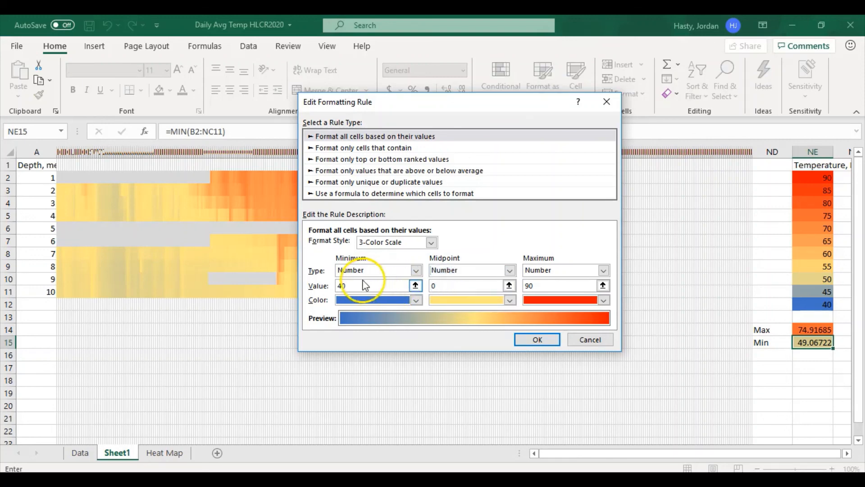
click(488, 290)
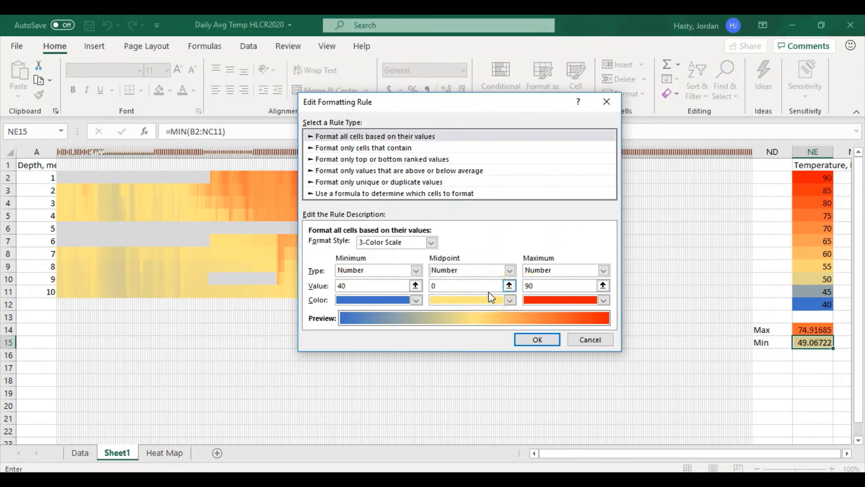
key(BackSpace)
click(374, 286)
click(549, 341)
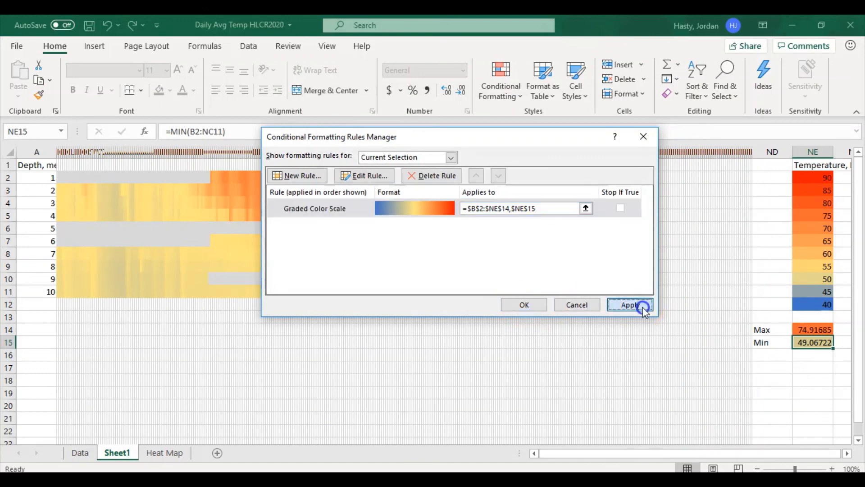
click(639, 305)
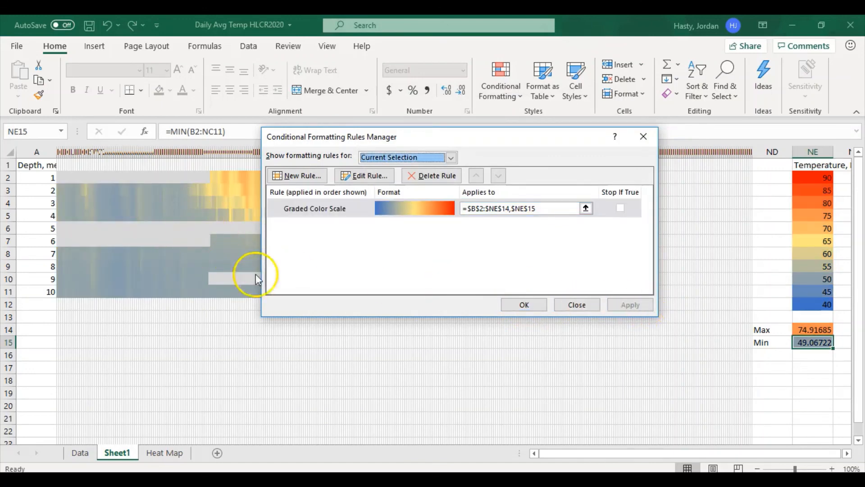
click(525, 305)
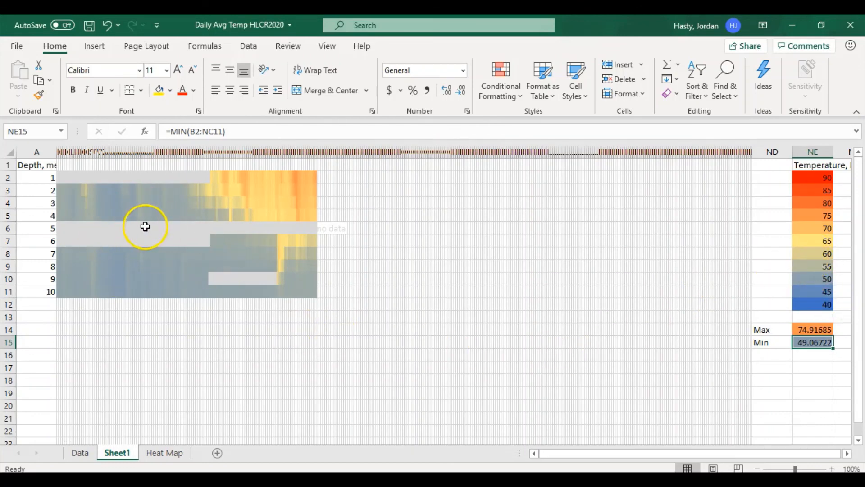
Mark the end of January with a yellow fill in AF12, beneath the 1/31/2020 column
click(109, 169)
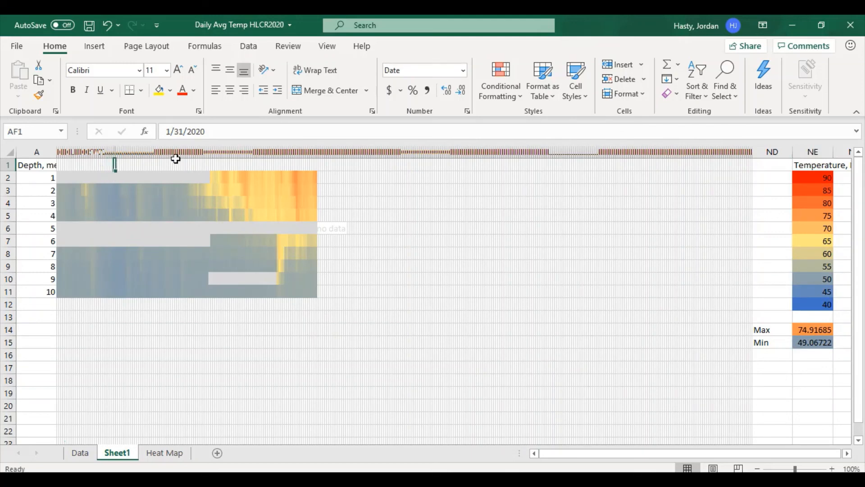
key(Down)
key(Down)
key(Down)
key(Down)
key(Down)
key(Down)
key(Down)
key(Down)
key(Down)
key(Down)
key(Down)
key(Down)
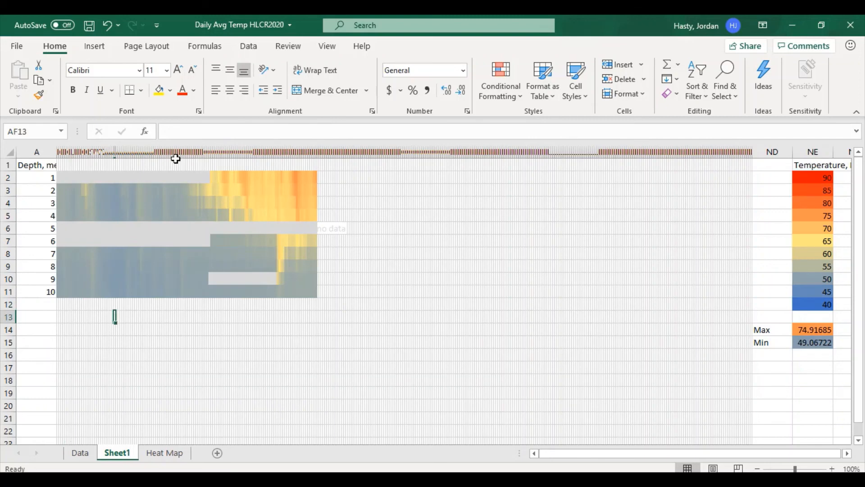
key(Up)
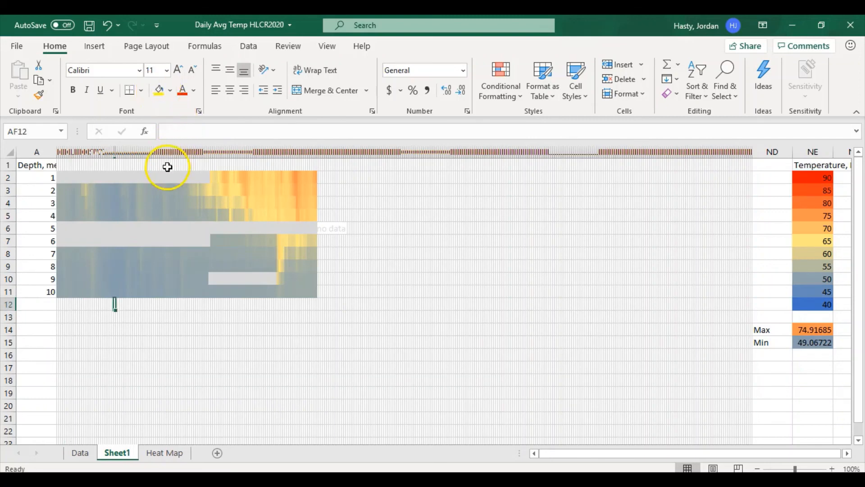
Mark the end of February with a yellow fill in BI12, beneath the 2/29/2020 column
click(167, 165)
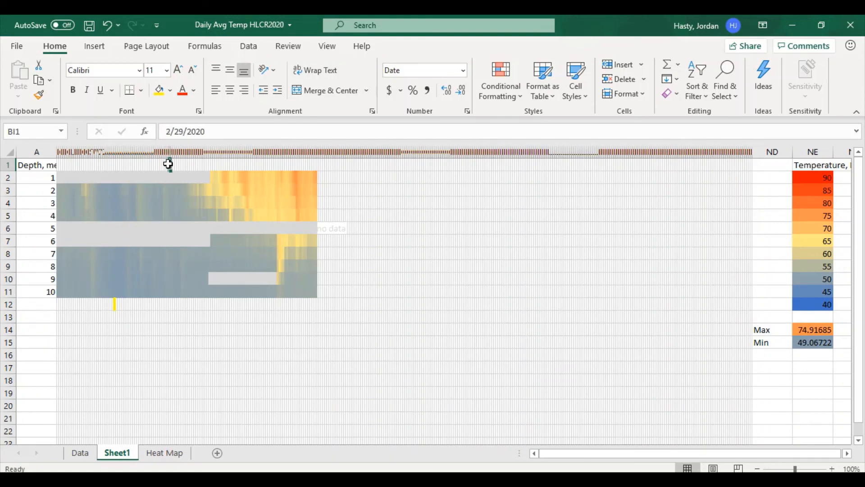
key(Down)
key(Down)
key(Down)
key(Down)
key(Down)
key(Down)
key(Down)
key(Down)
key(Down)
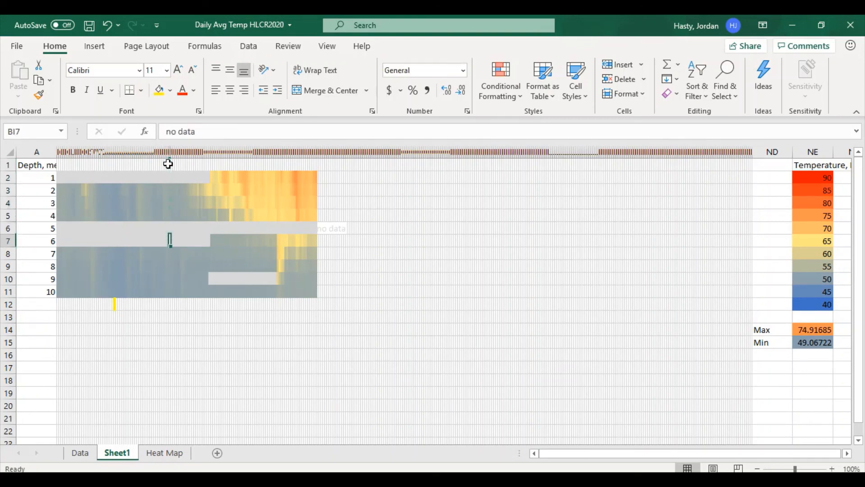
key(Down)
key(Down)
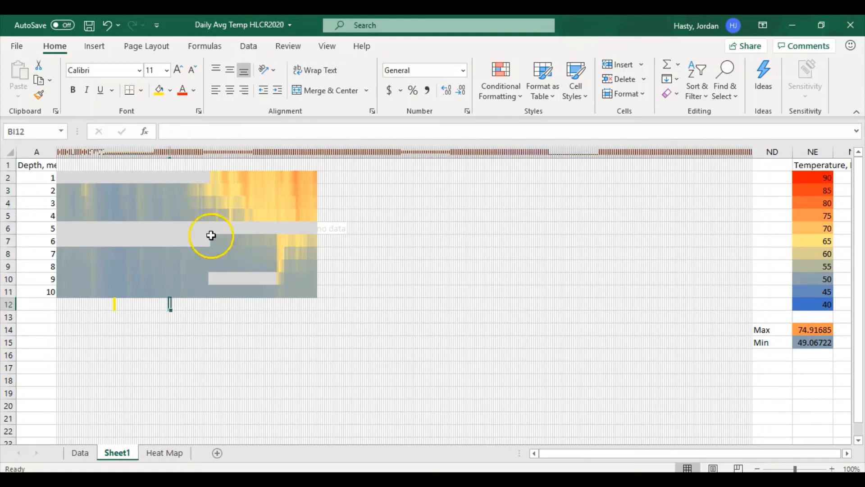
Mark the end of March with a yellow fill in CN12, beneath the last March date column
click(234, 164)
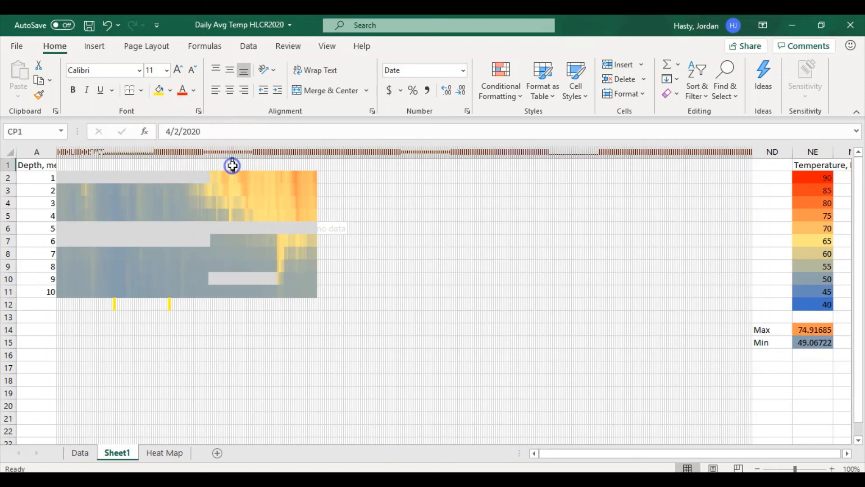
key(Down)
key(Down)
key(Down)
key(Down)
key(Down)
key(Down)
key(Down)
key(Down)
key(Down)
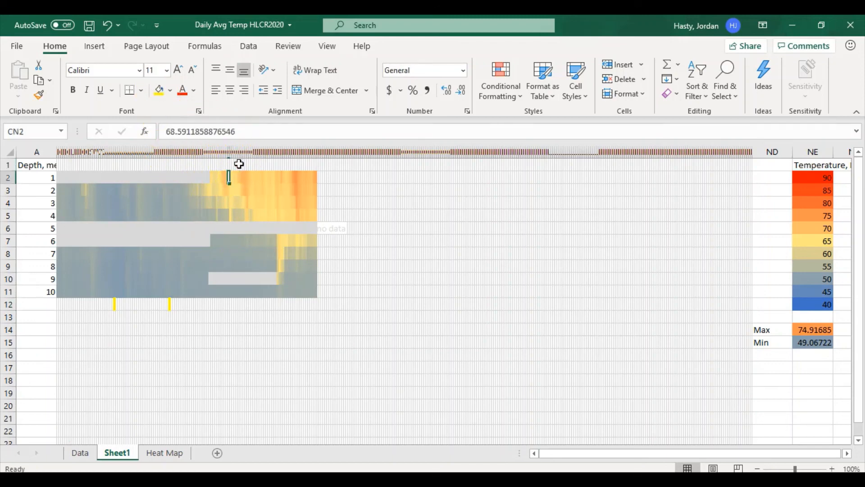
key(Down)
key(Down)
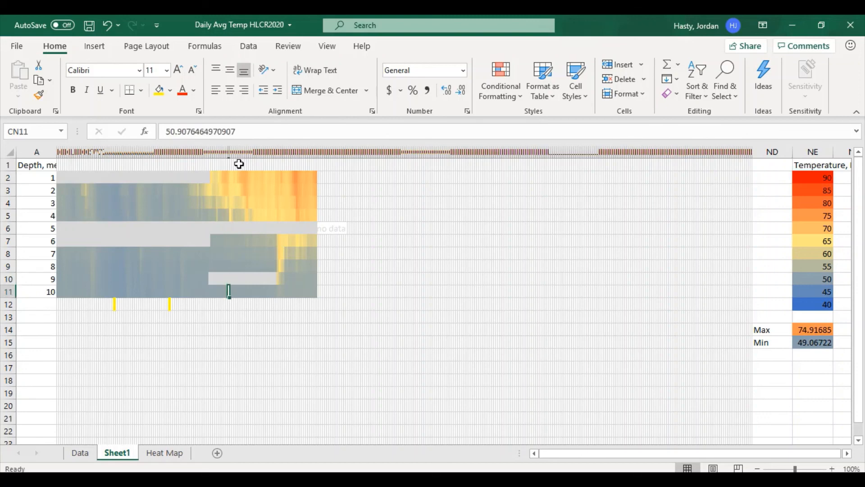
click(160, 91)
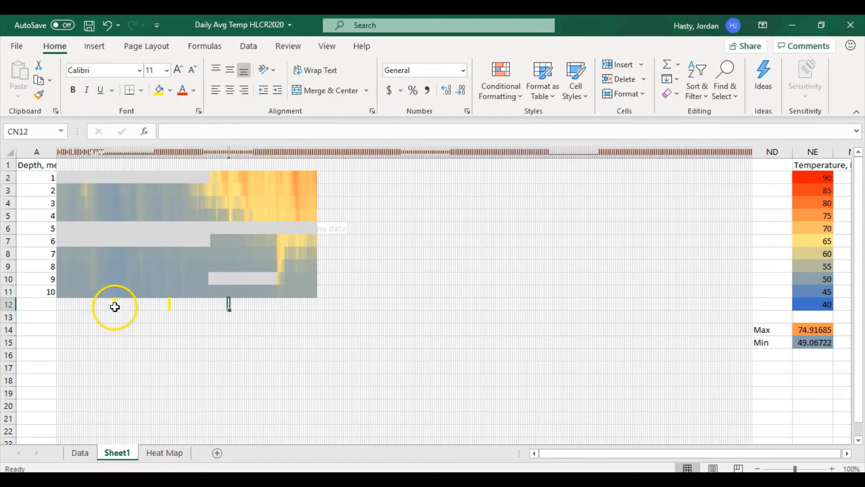
Merge and center the January cells B12:AF12 below the heat map and label them Jan
drag(115, 307, 58, 305)
click(328, 89)
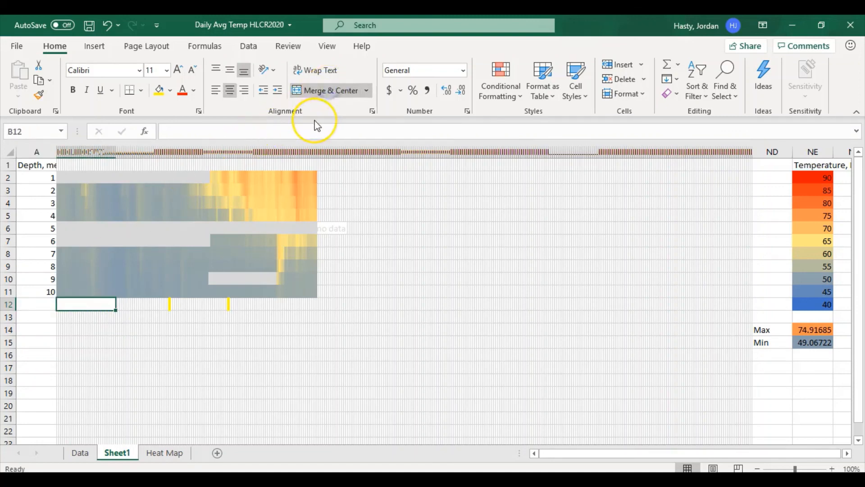
text(Jan)
key(Return)
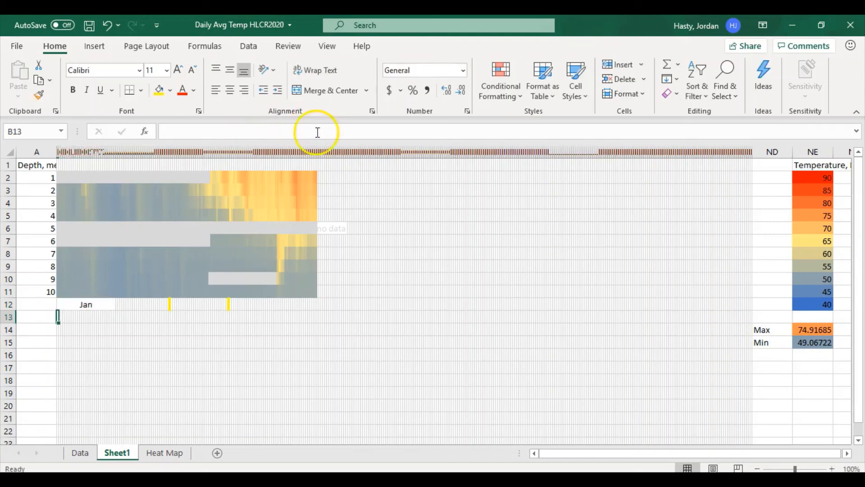
Merge and center the February cells AG12:BI12 and the March cells BJ12:CN12 in row 12
drag(170, 305, 116, 305)
click(325, 90)
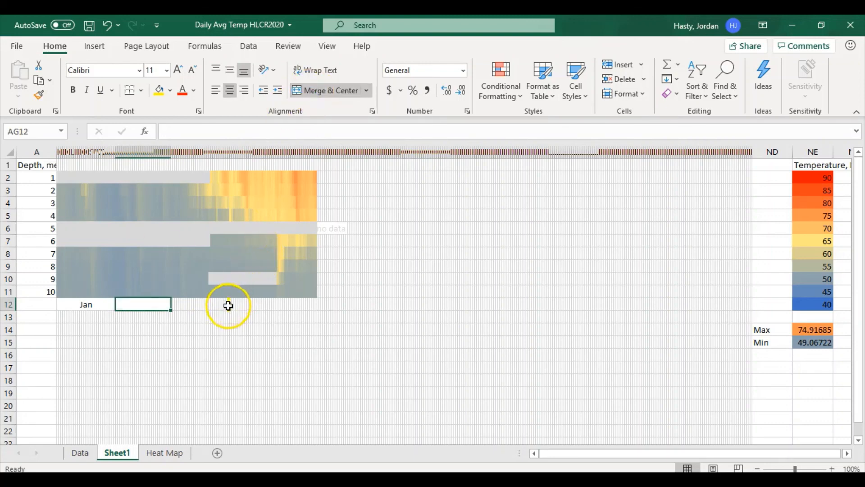
drag(228, 305, 172, 305)
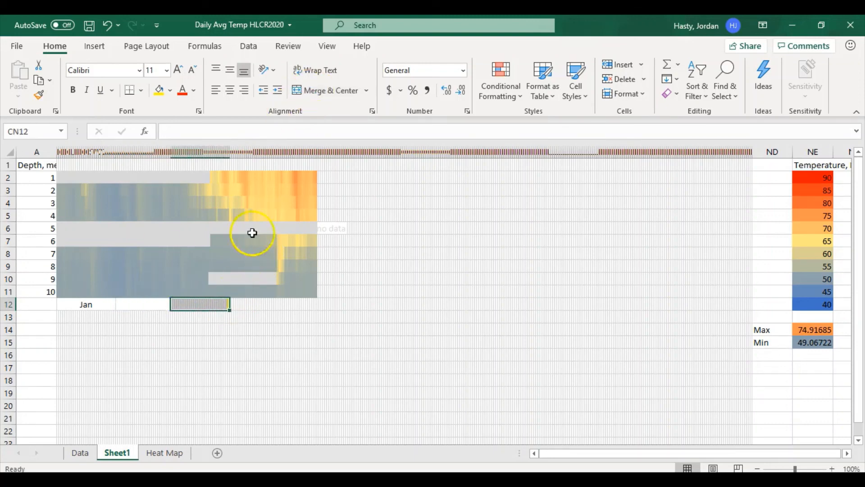
click(328, 91)
Label the merged February and March cells in row 12 as Feb and Mar
click(164, 305)
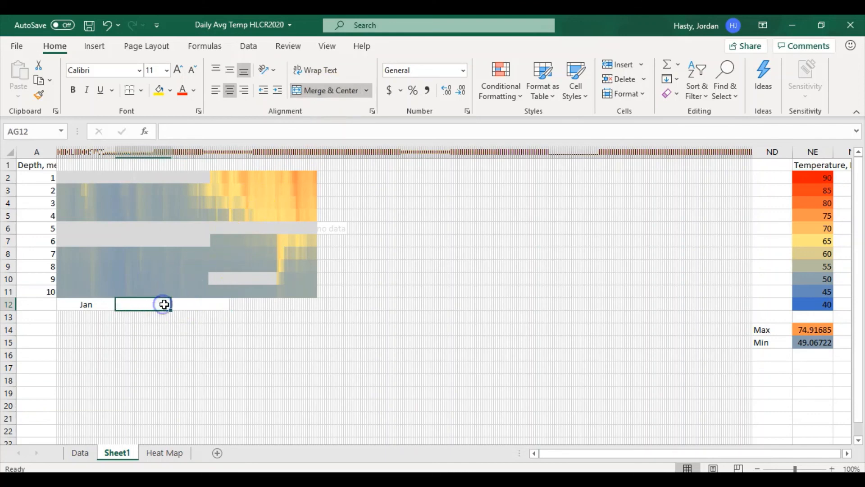
text(Feb)
key(Tab)
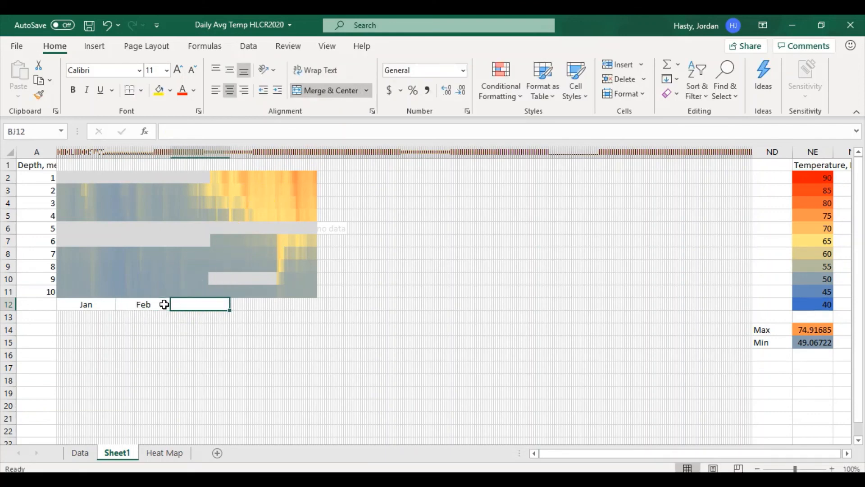
text(Mar)
key(Tab)
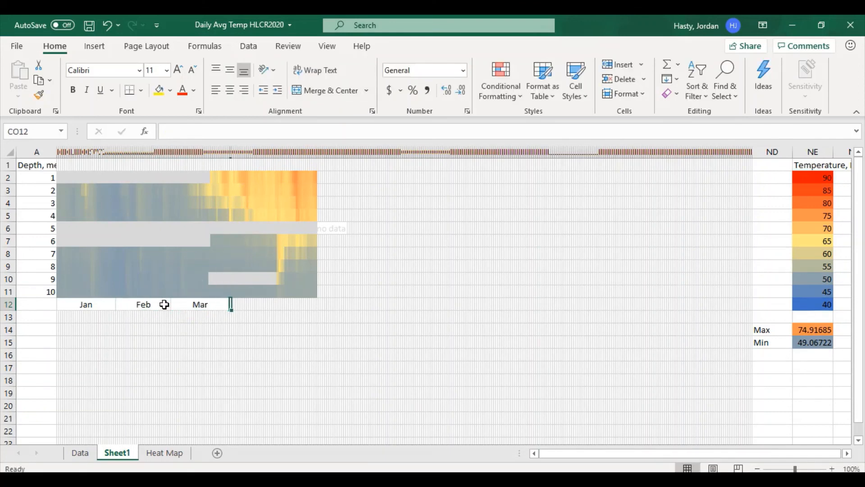